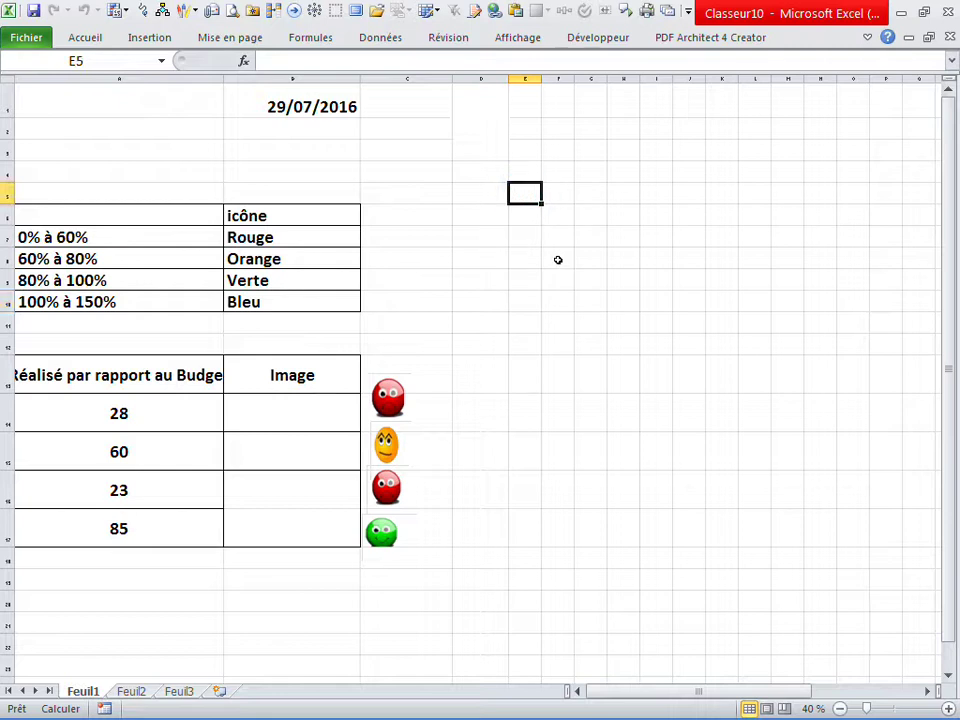
# Step: Inspect the =ALEA.ENTRE.BORNES(1;101) formula behind the four percentages, leaving it unchanged
pyautogui.click(559, 263)
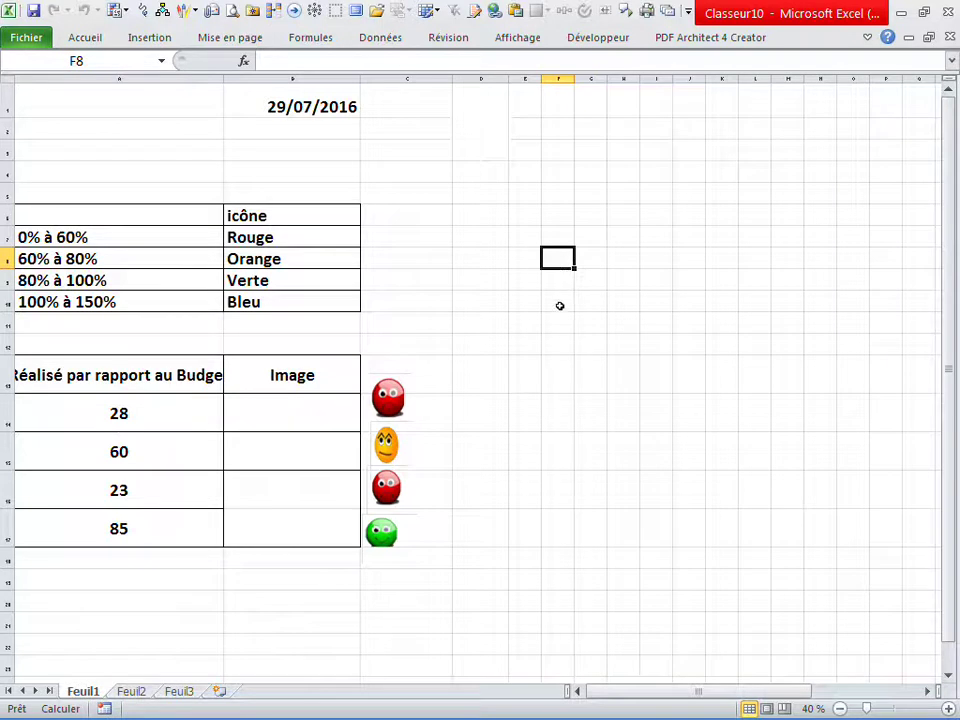
pyautogui.click(559, 305)
pyautogui.click(420, 285)
pyautogui.click(506, 296)
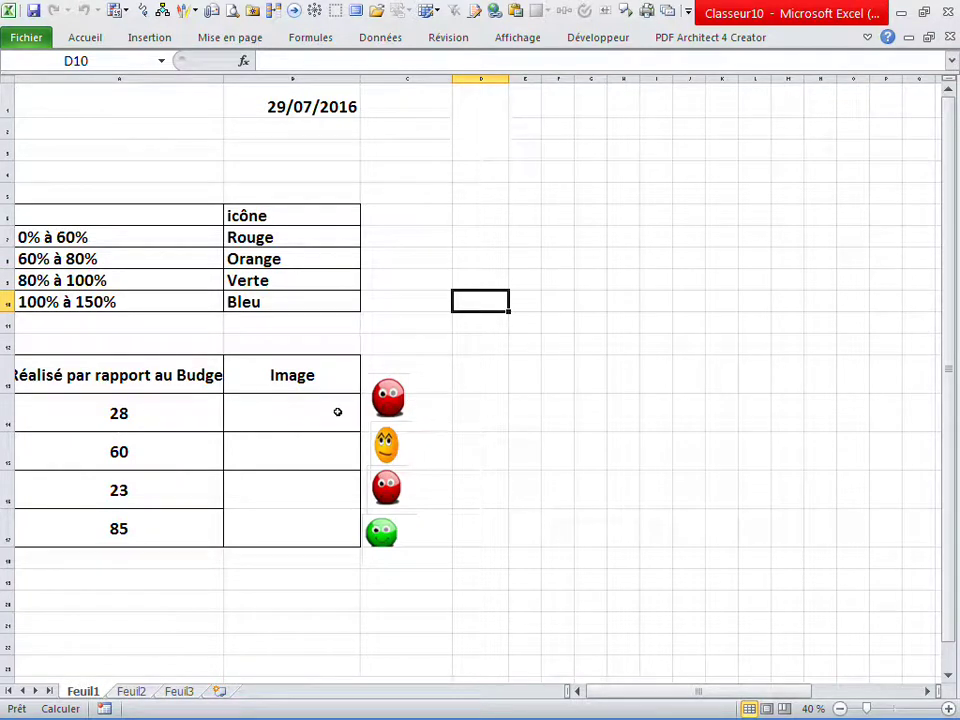
pyautogui.click(145, 413)
pyautogui.click(145, 474)
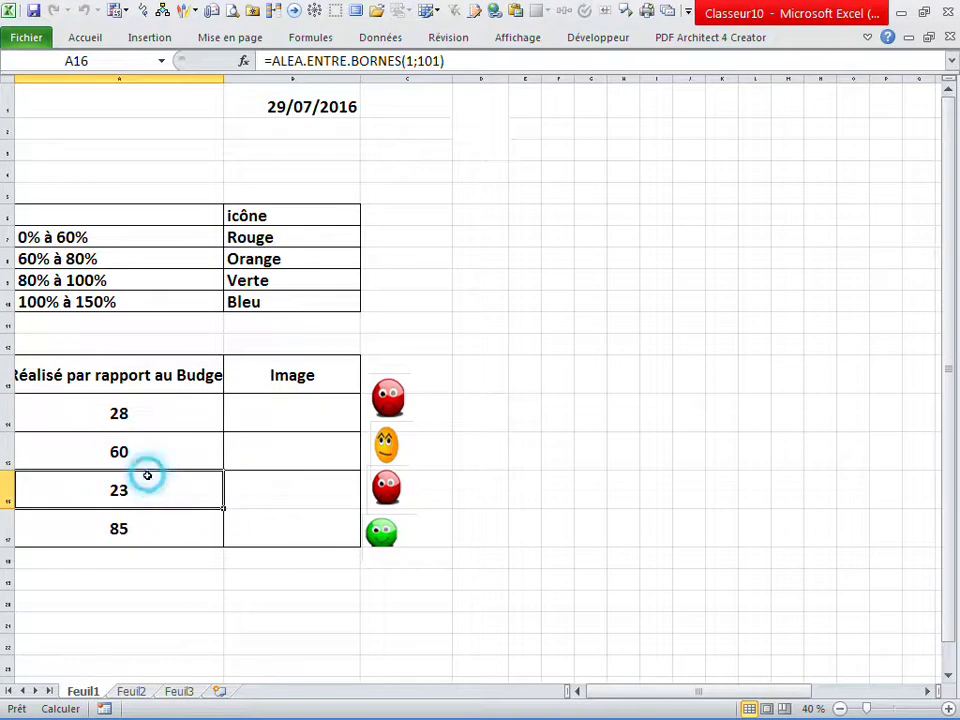
pyautogui.click(143, 414)
pyautogui.moveTo(143, 413); pyautogui.dragTo(144, 518)
pyautogui.doubleClick(186, 488)
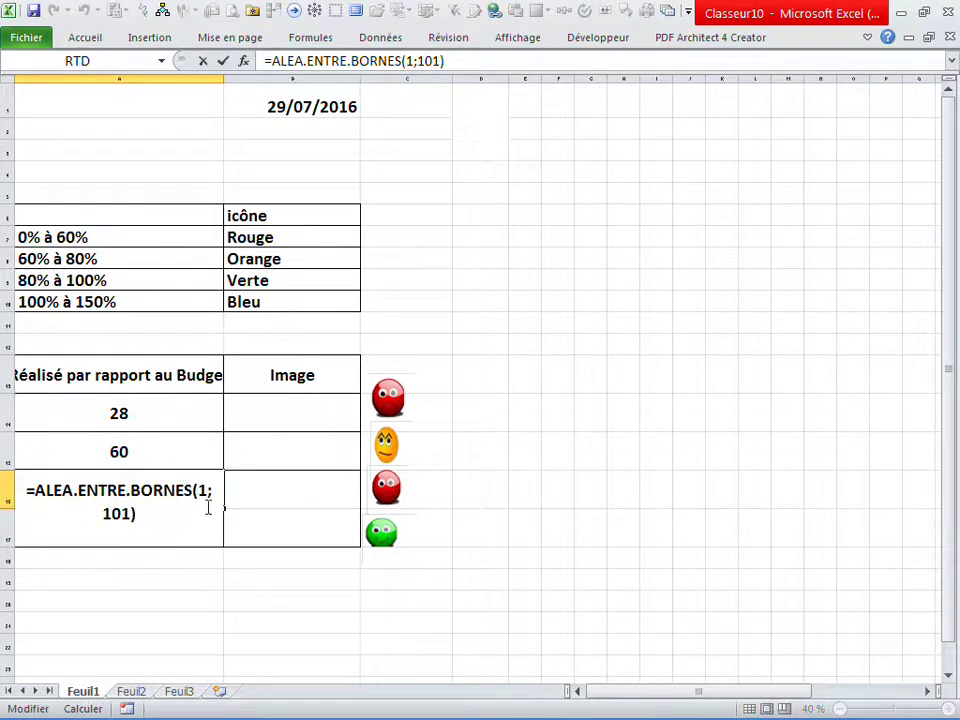
pyautogui.click(140, 558)
pyautogui.press('Escape')
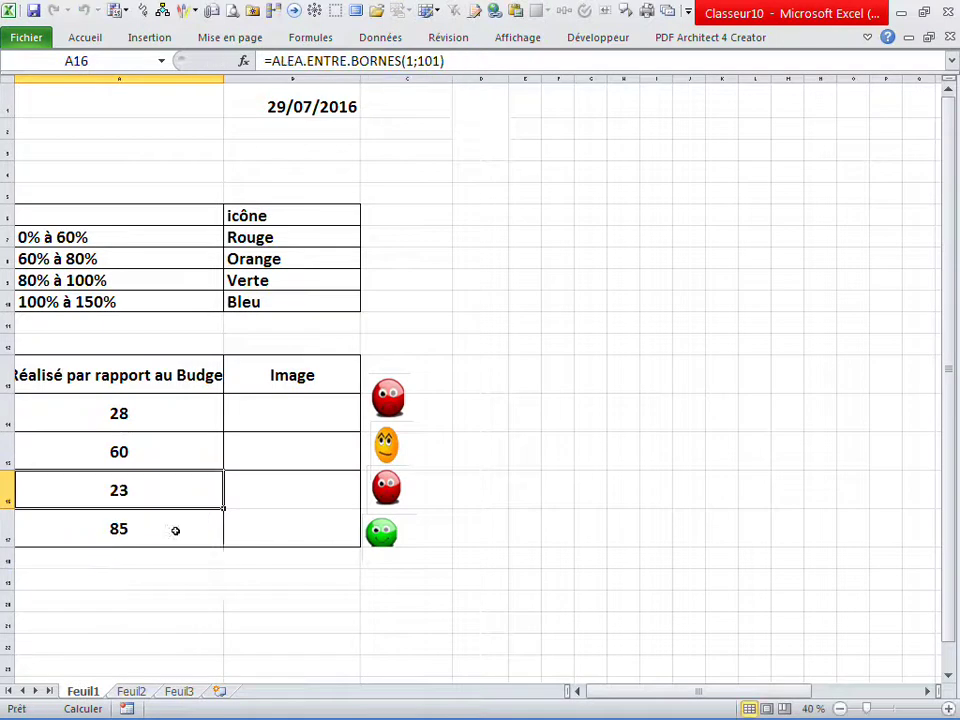
pyautogui.click(255, 579)
# Step: Recalculate the random percentages and smileys several times with F9
pyautogui.press('F9')
pyautogui.press('F9')
pyautogui.press('F9')
pyautogui.press('F9')
pyautogui.press('F9')
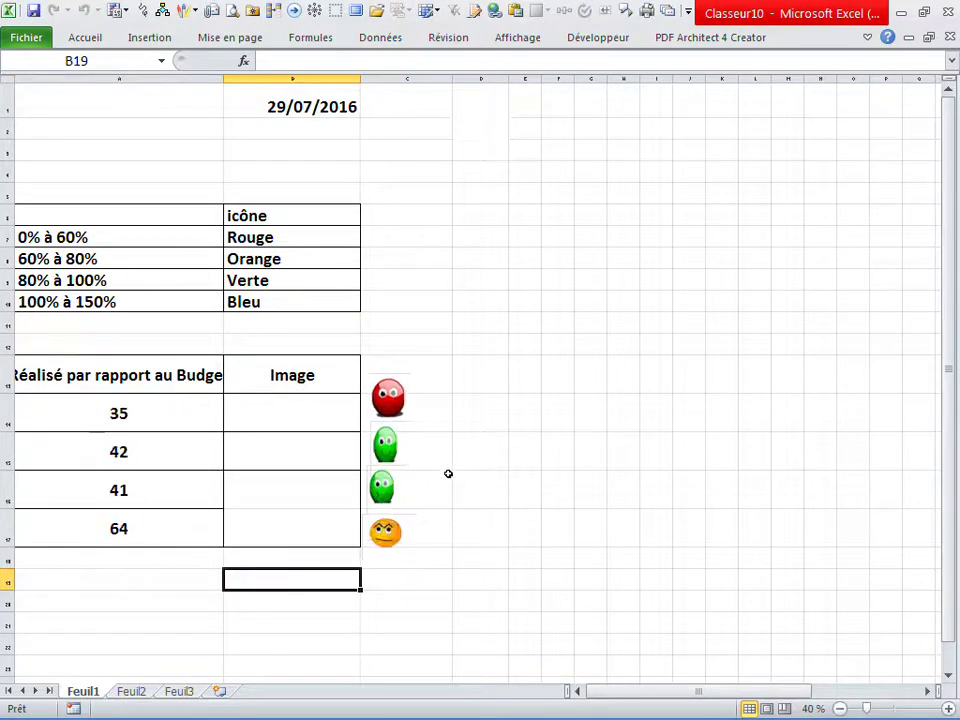
pyautogui.press('F9')
pyautogui.press('F9')
pyautogui.press('F9')
pyautogui.press('F9')
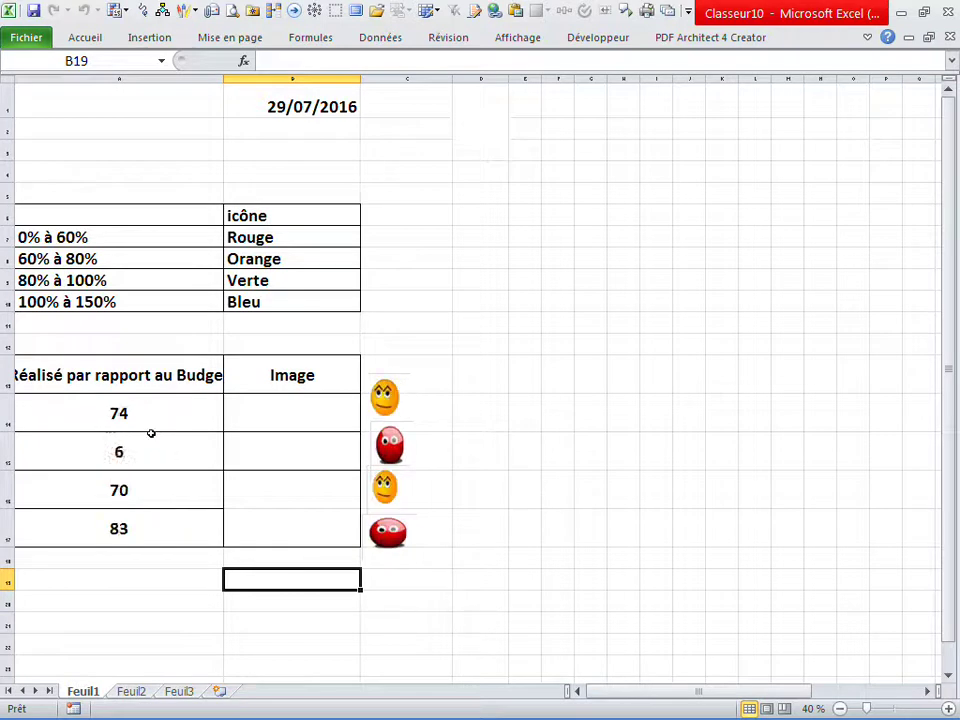
pyautogui.press('F9')
pyautogui.press('F9')
pyautogui.press('F9')
pyautogui.press('F9')
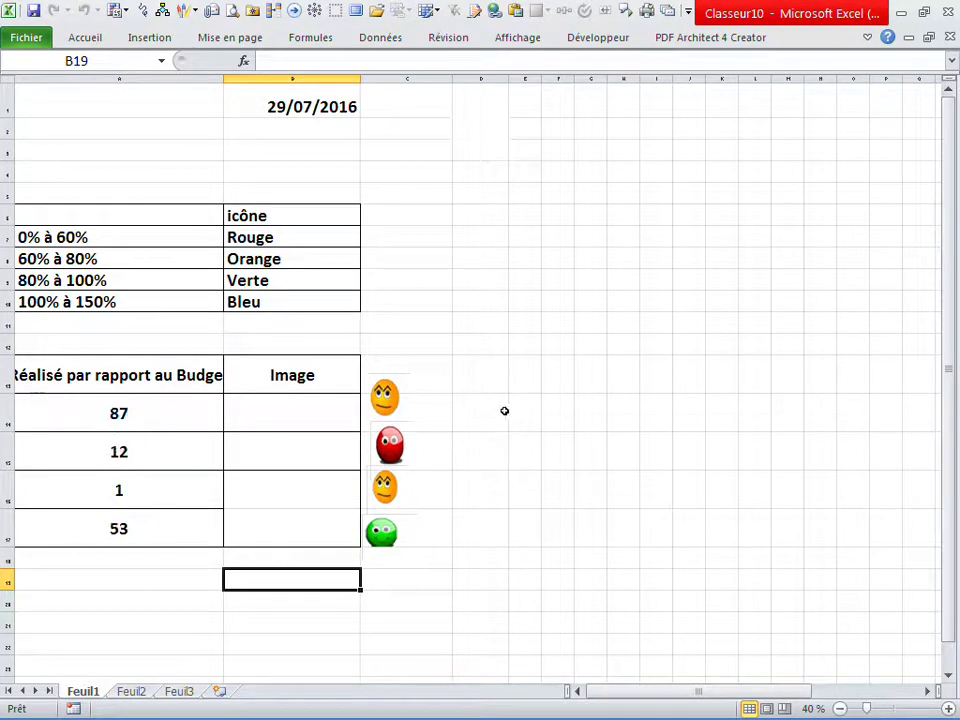
pyautogui.press('F9')
pyautogui.press('F9')
# Step: Widen column A to show the full 'Réalisé par rapport au Budget' header, then recalculate to 63, 85, 41, 43
pyautogui.moveTo(223, 79); pyautogui.dragTo(321, 79)
pyautogui.click(494, 296)
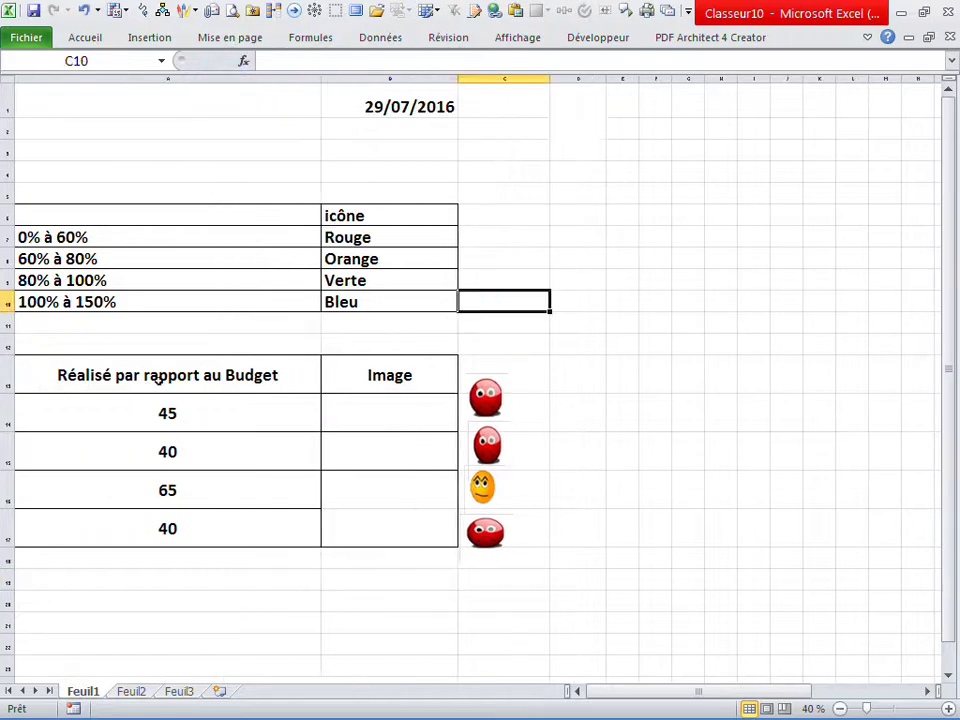
pyautogui.click(518, 344)
pyautogui.press('F9')
pyautogui.press('F9')
pyautogui.press('F9')
pyautogui.press('F9')
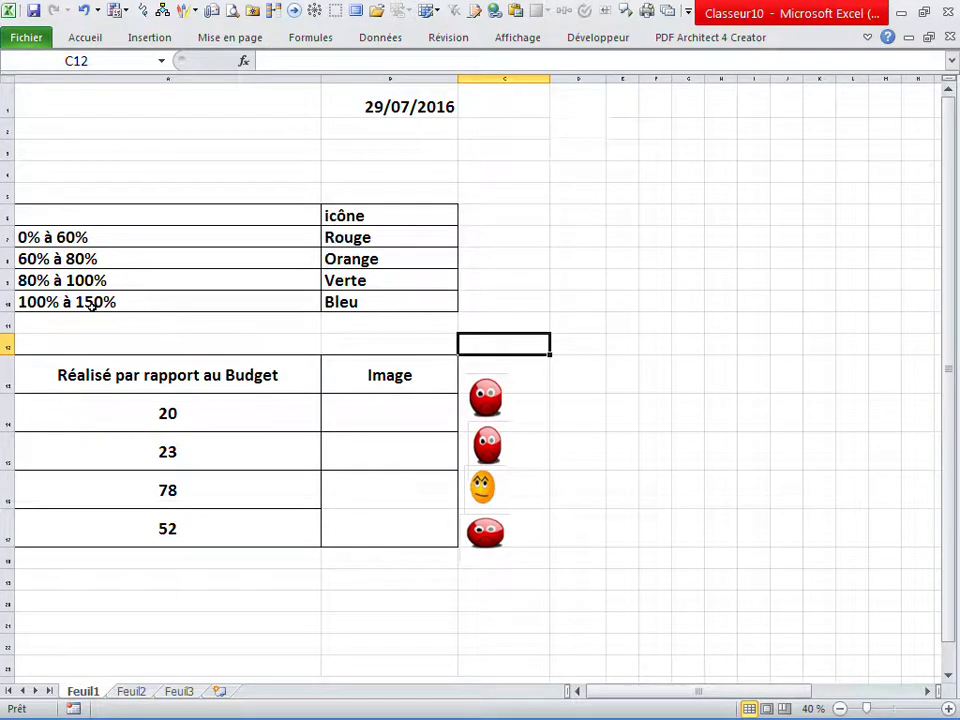
pyautogui.press('F9')
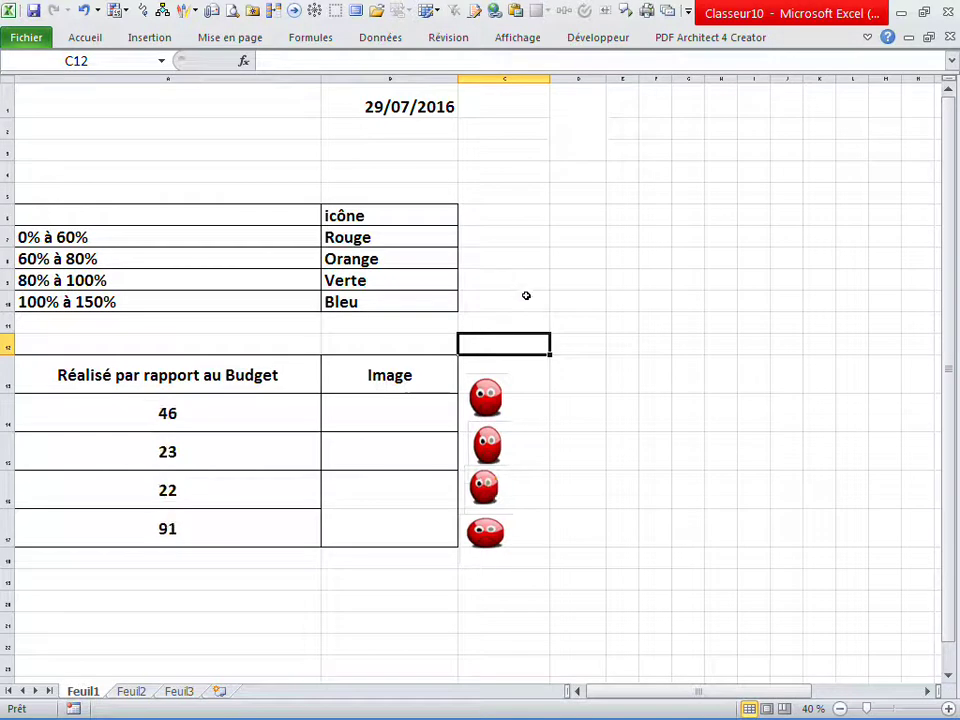
pyautogui.press('F9')
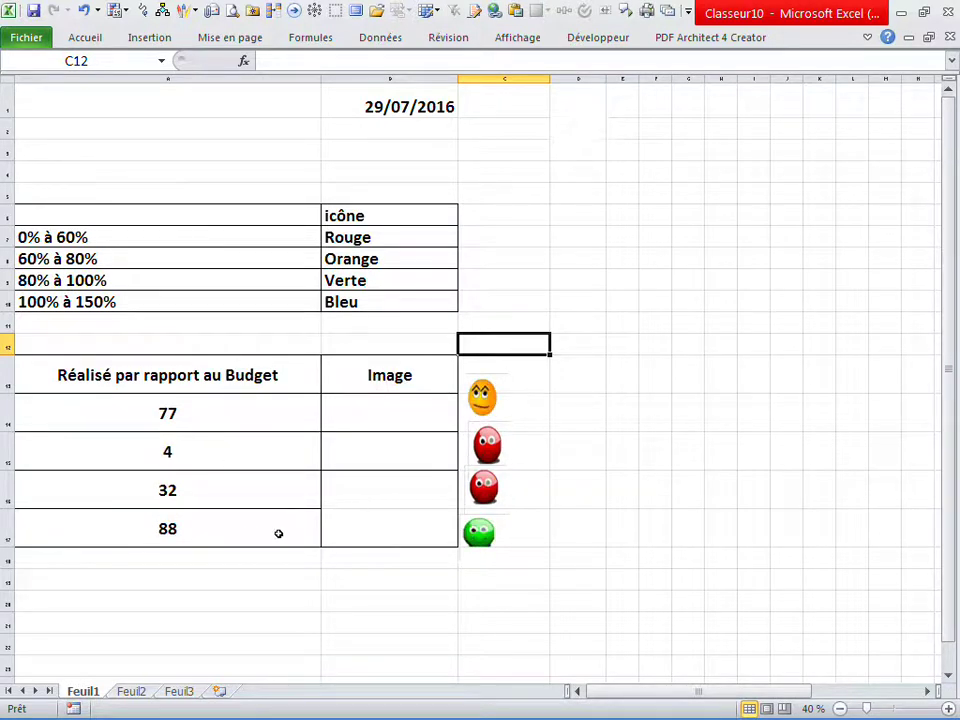
pyautogui.press('F9')
pyautogui.press('F9')
pyautogui.press('F9')
# Step: Change A14's formula to =ALEA.ENTRE.BORNES(1;150)
pyautogui.click(186, 411)
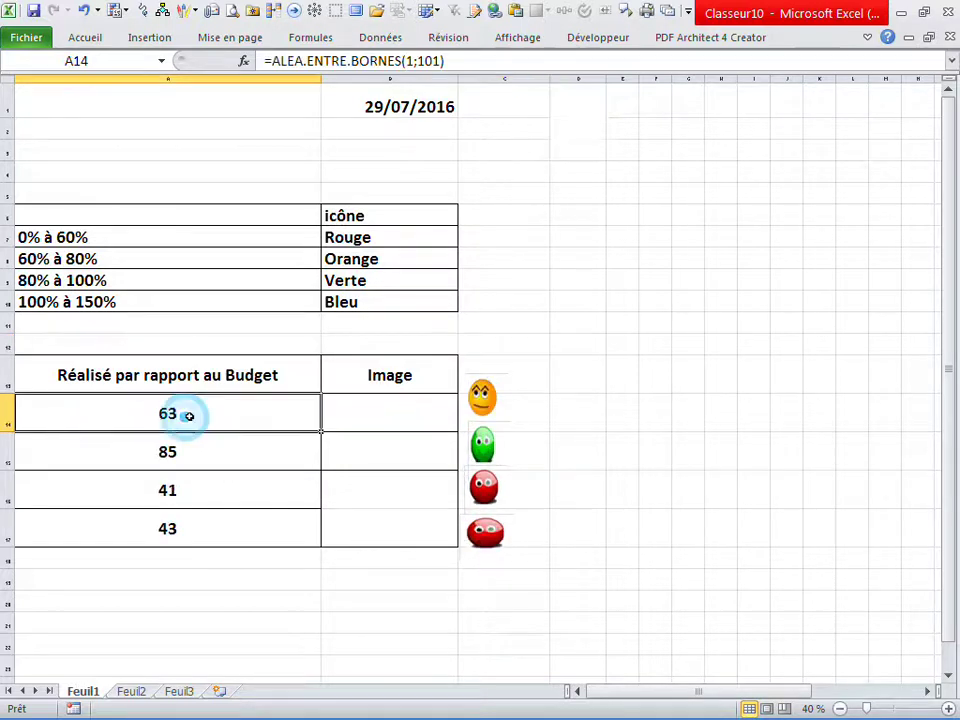
pyautogui.doubleClick(189, 411)
pyautogui.click(265, 428)
pyautogui.press('BackSpace')
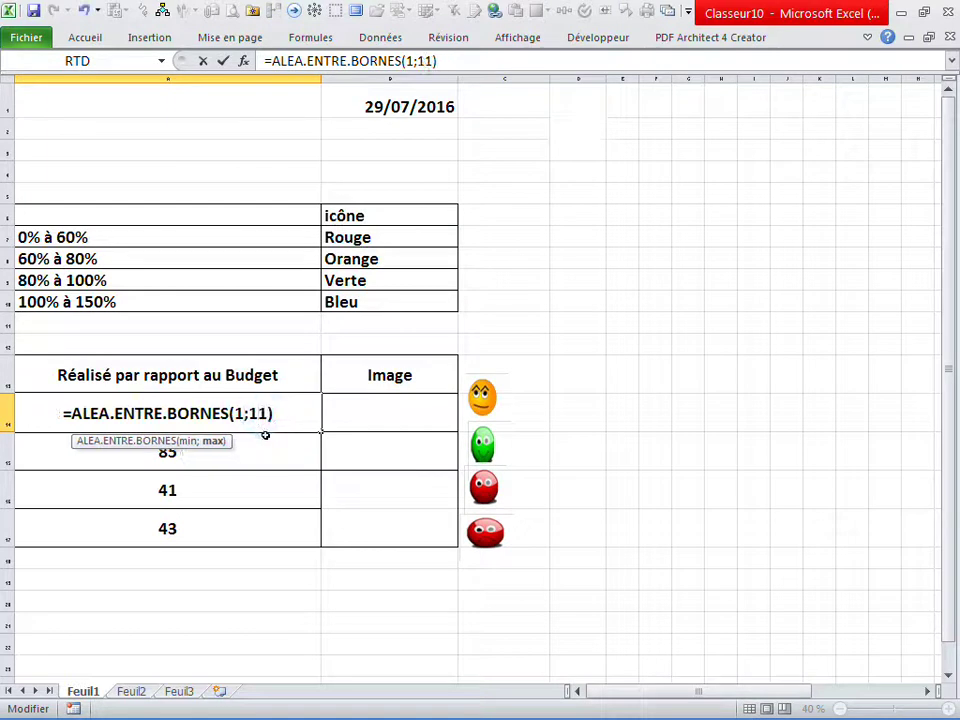
pyautogui.write('5')
pyautogui.press('Delete')
pyautogui.write('0')
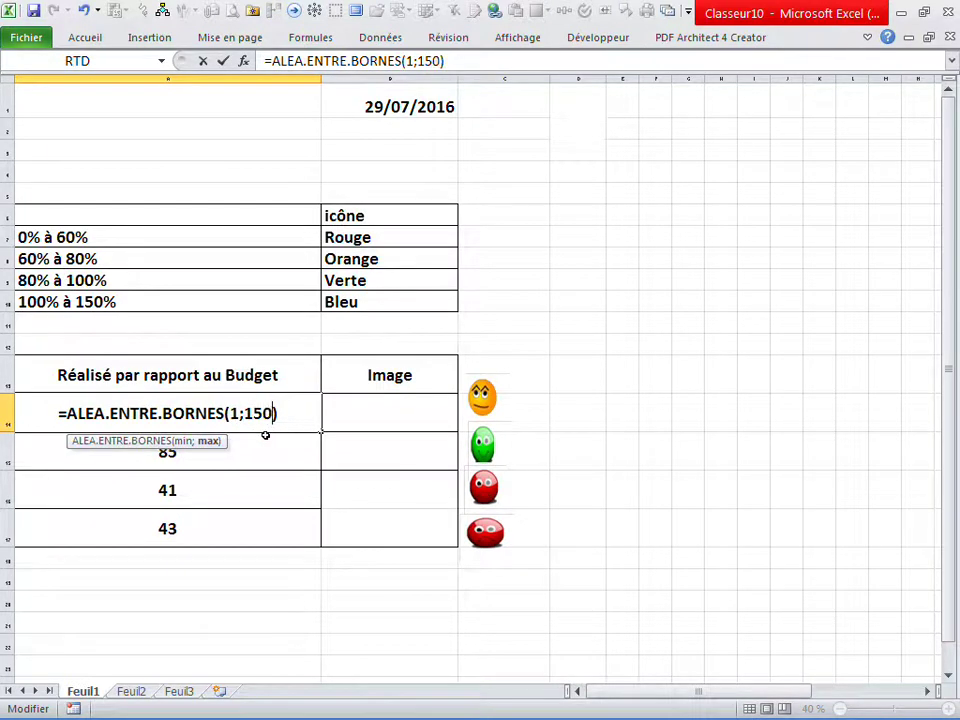
pyautogui.press('Return')
# Step: Fill the 1-to-150 formula down to A17 and recalculate, giving 14, 35, 133 and 99
pyautogui.click(270, 413)
pyautogui.click(319, 437)
pyautogui.click(305, 413)
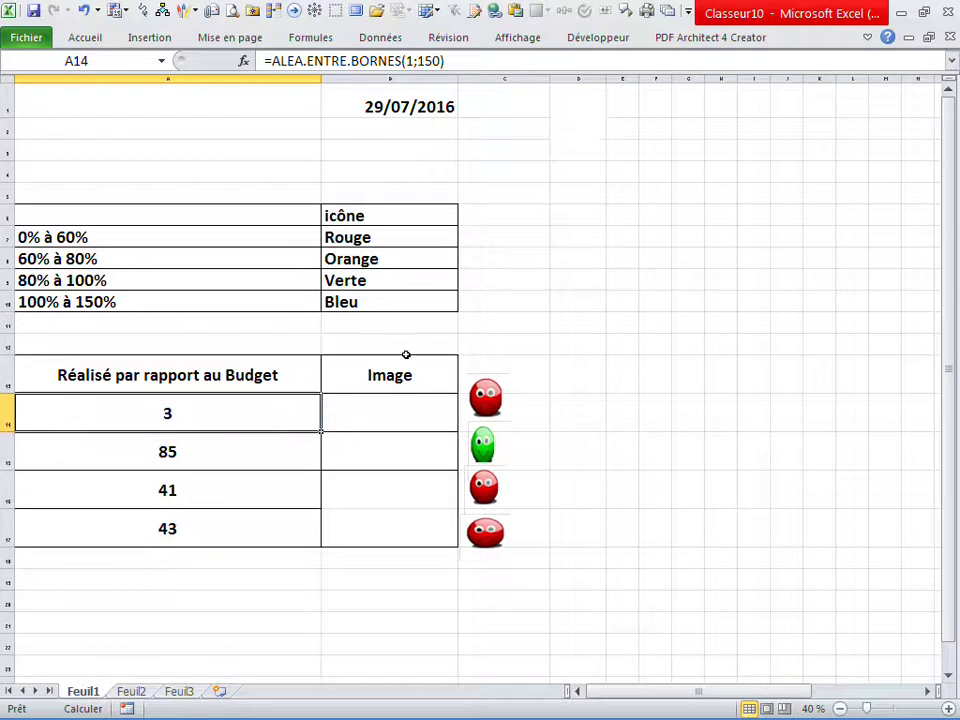
pyautogui.moveTo(321, 431); pyautogui.dragTo(321, 546)
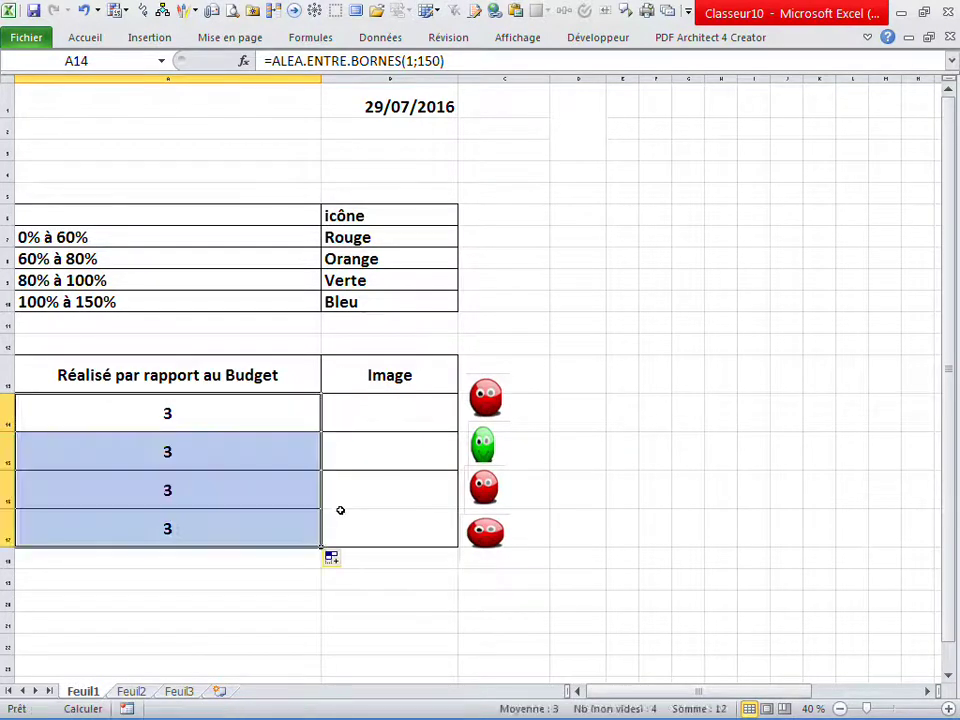
pyautogui.click(504, 322)
pyautogui.press('F9')
pyautogui.press('F9')
pyautogui.press('F9')
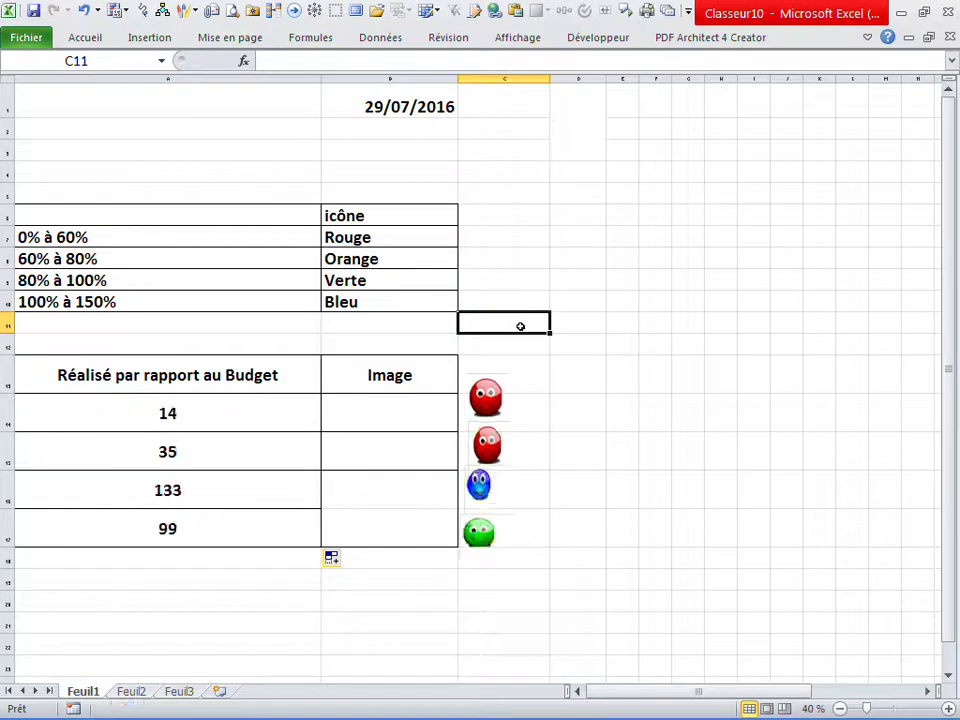
pyautogui.press('F9')
pyautogui.press('F9')
pyautogui.press('F9')
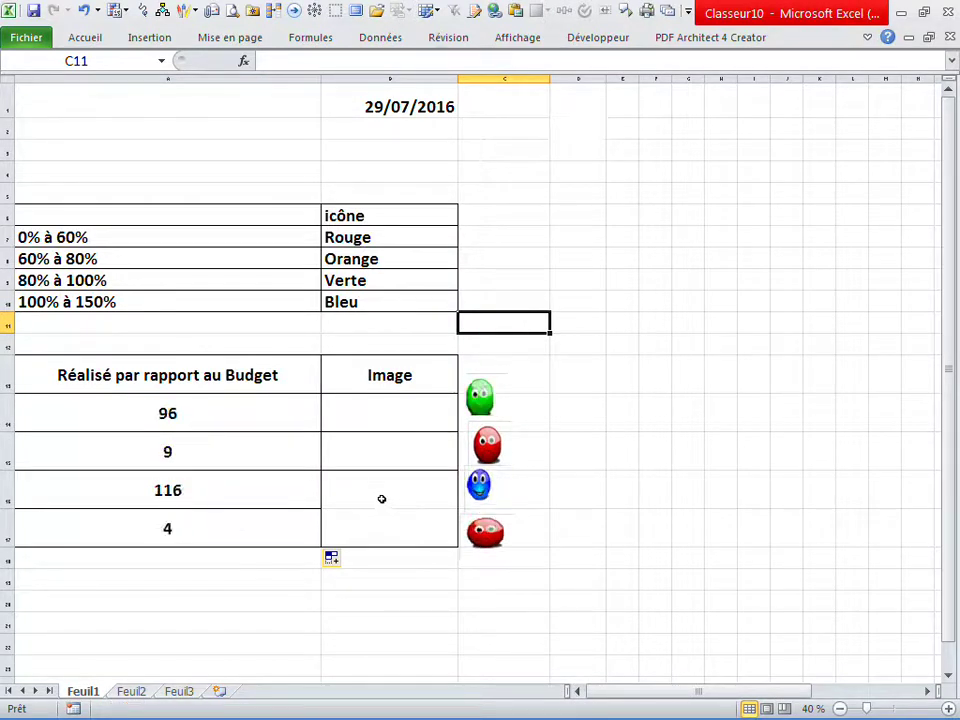
# Step: Copy both tables from A6 to B17
pyautogui.click(562, 340)
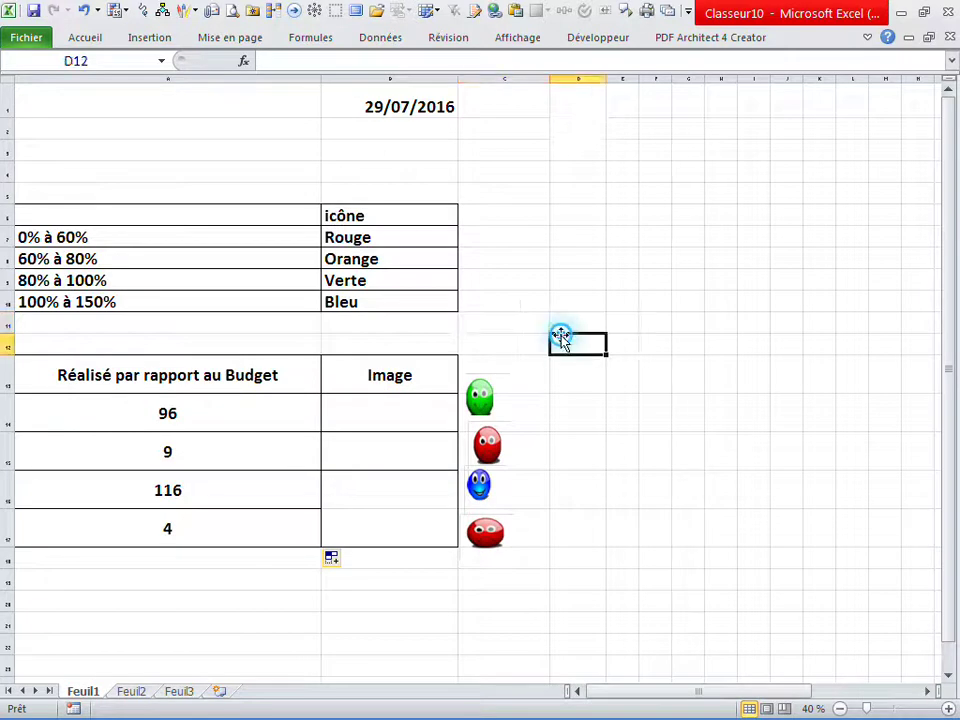
pyautogui.click(99, 217)
pyautogui.moveTo(99, 217); pyautogui.dragTo(346, 520)
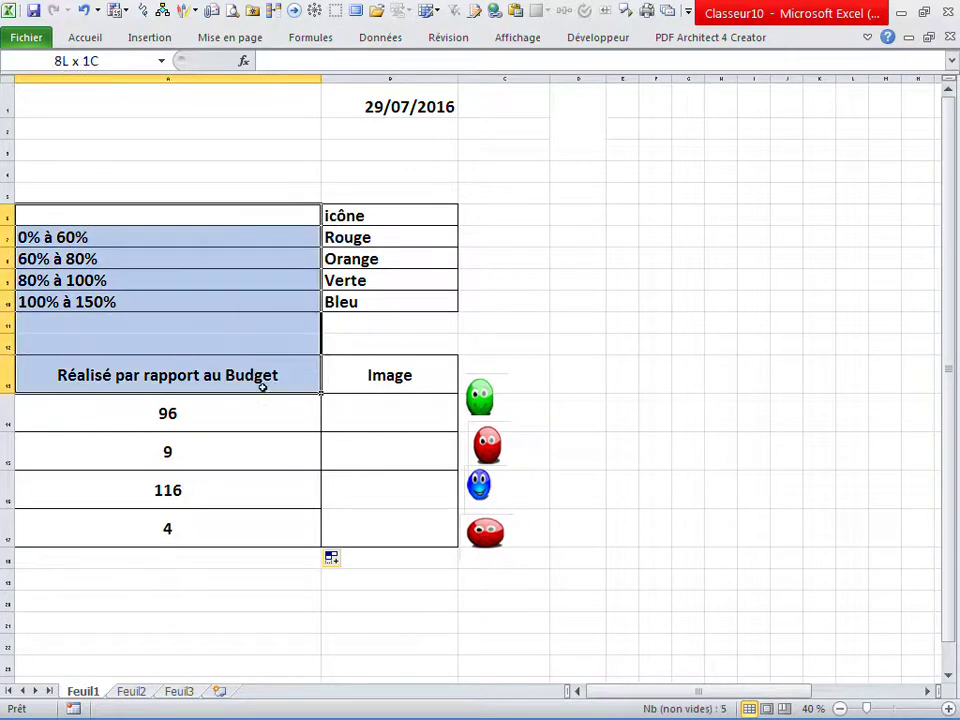
pyautogui.hotkey('ctrl', 'c')
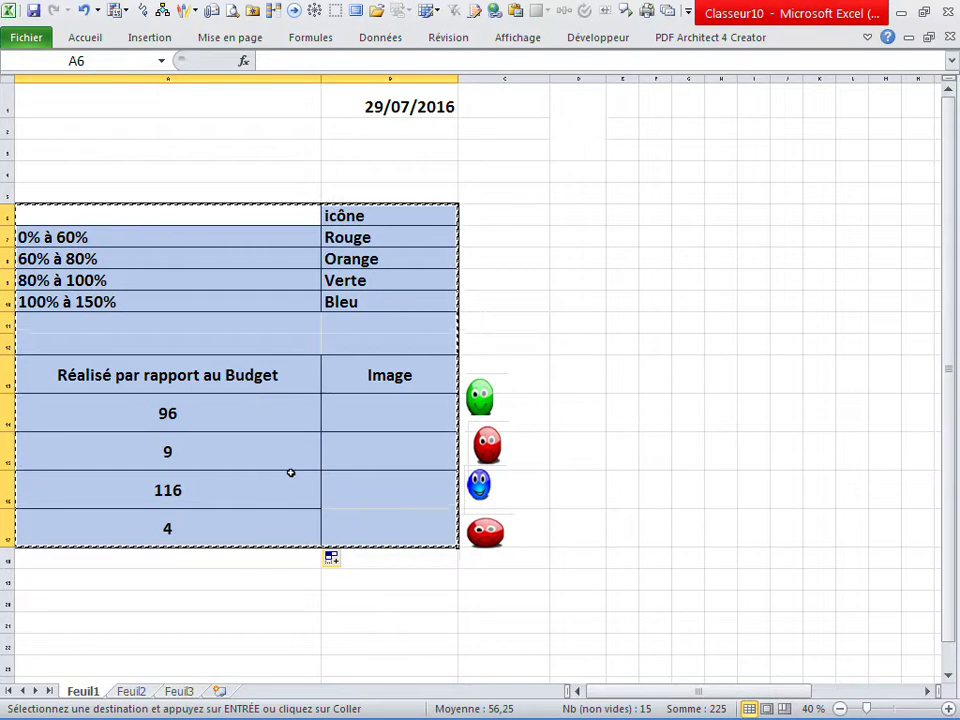
# Step: Paste the tables at A6 of a new blank workbook with a wider column A
pyautogui.hotkey('ctrl', 'F6')
pyautogui.click(104, 85)
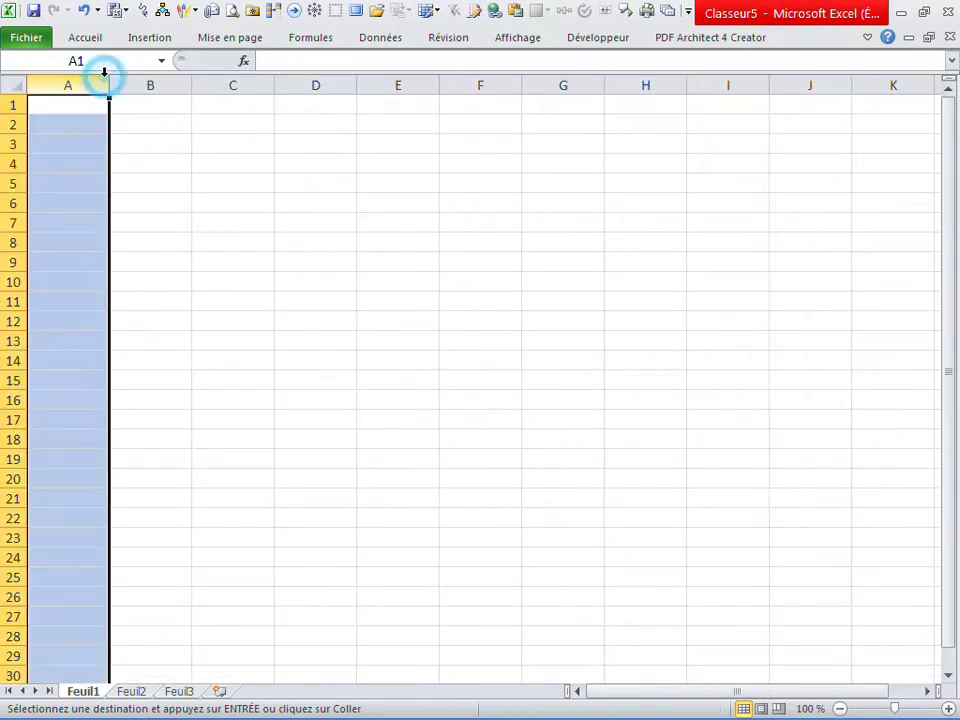
pyautogui.moveTo(107, 85); pyautogui.dragTo(390, 148)
pyautogui.click(137, 202)
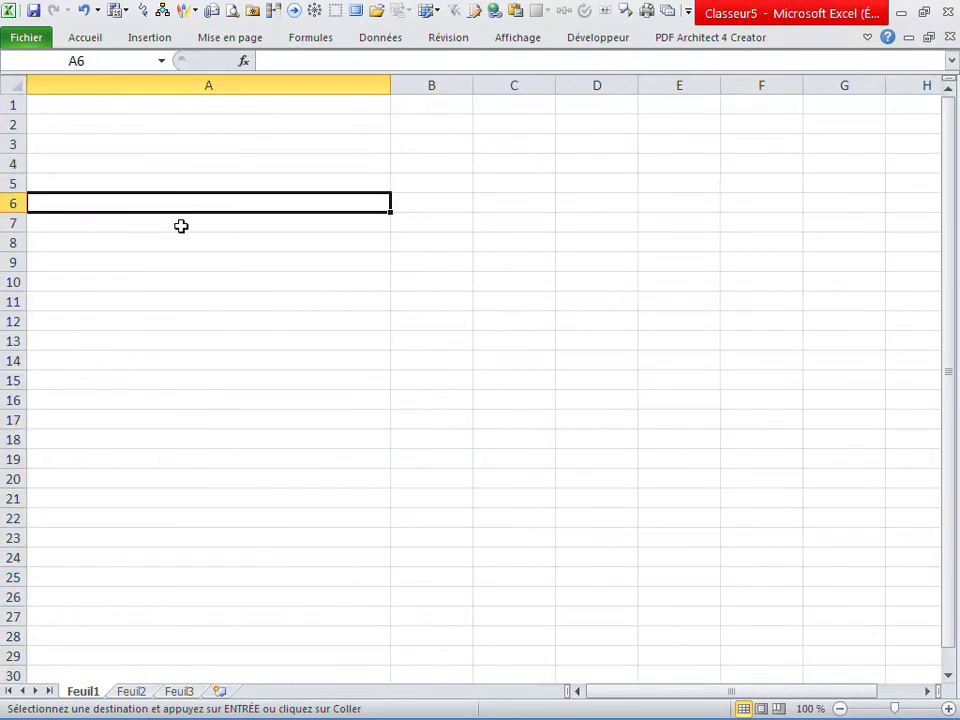
pyautogui.hotkey('ctrl', 'v')
# Step: Shrink the pasted text and widen columns B and A so 'Orange' and the range labels fit
pyautogui.rightClick(207, 229)
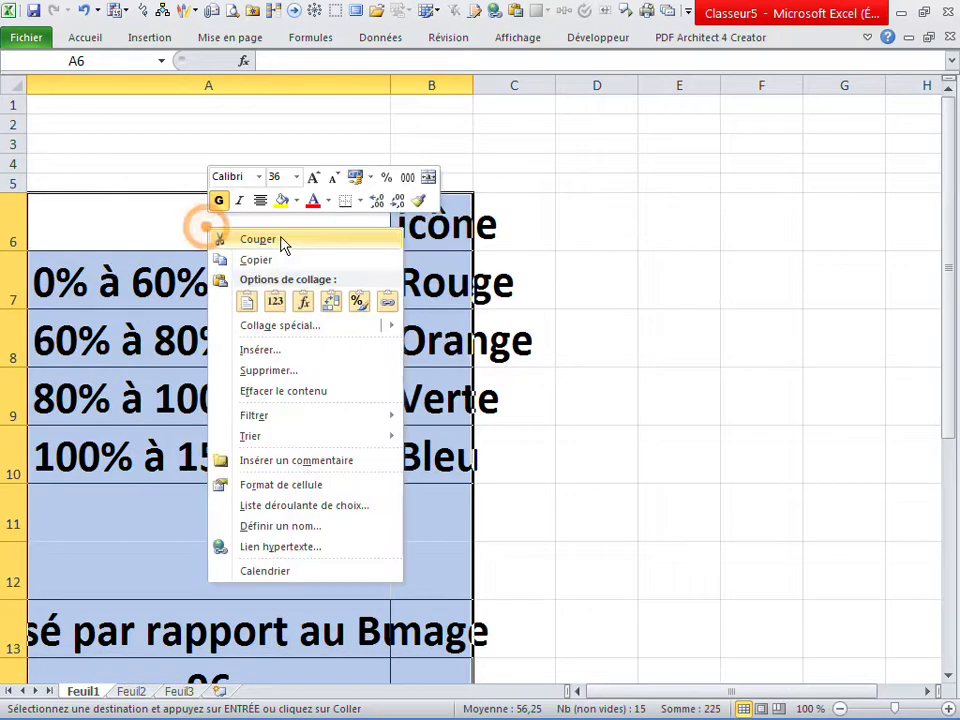
pyautogui.click(328, 178)
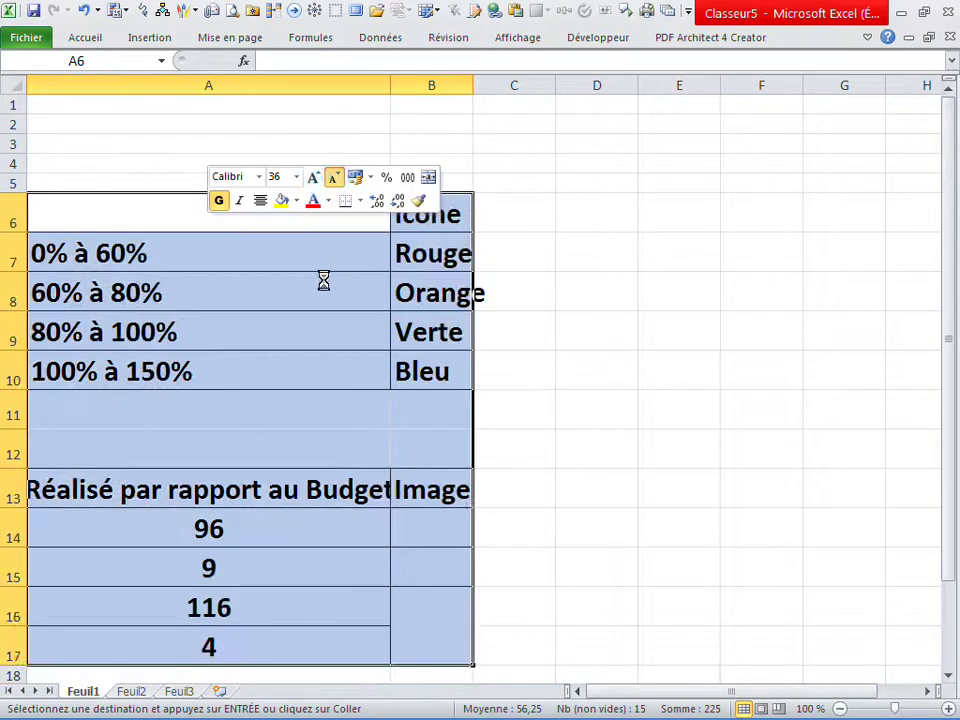
pyautogui.click(321, 279)
pyautogui.moveTo(474, 85); pyautogui.dragTo(540, 86)
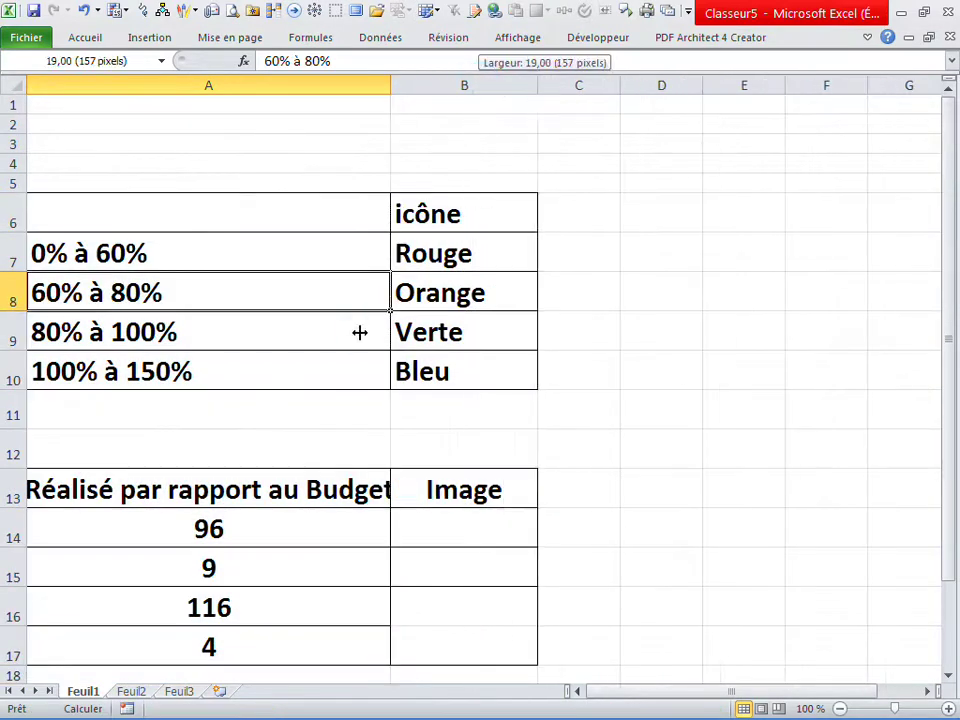
pyautogui.click(360, 330)
pyautogui.moveTo(388, 87); pyautogui.dragTo(432, 86)
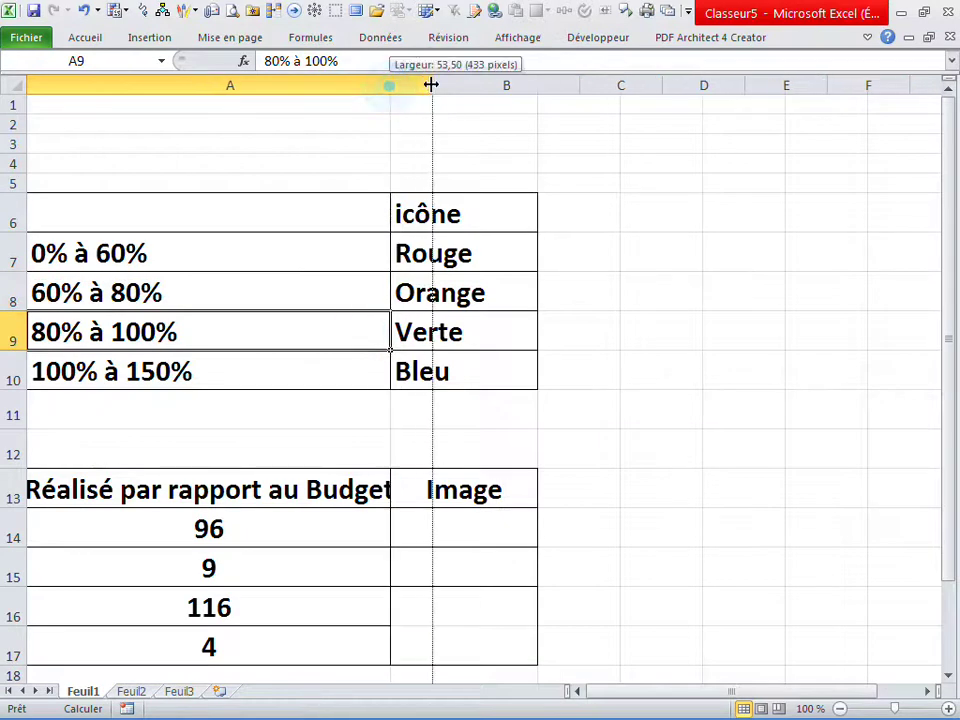
pyautogui.click(321, 266)
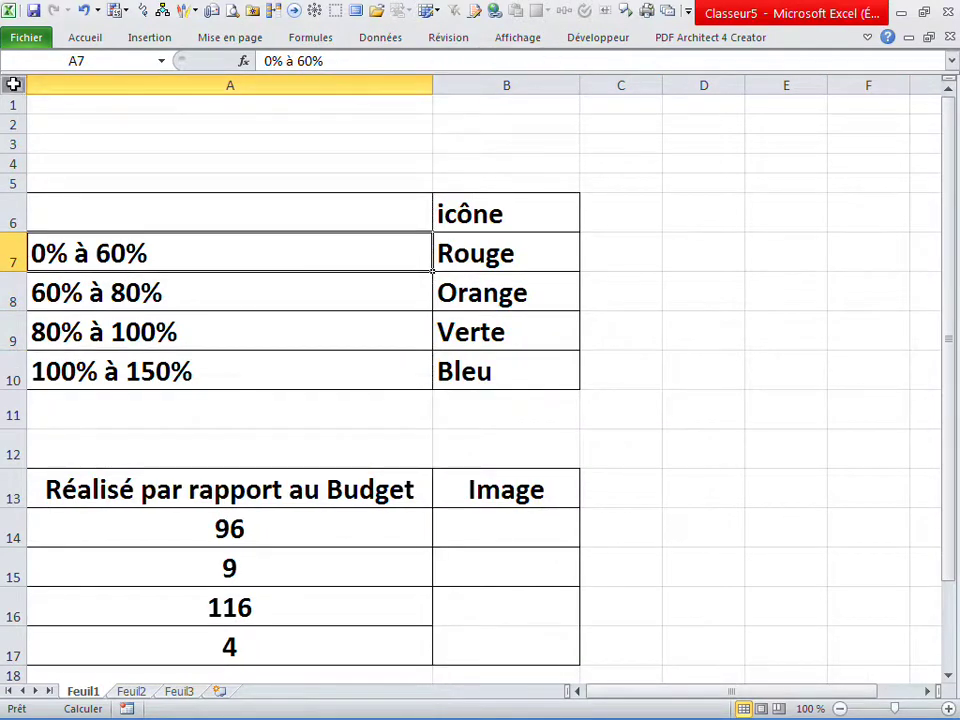
# Step: Decrease, then increase, the font size of the entire sheet
pyautogui.click(12, 85)
pyautogui.rightClick(156, 142)
pyautogui.click(284, 92)
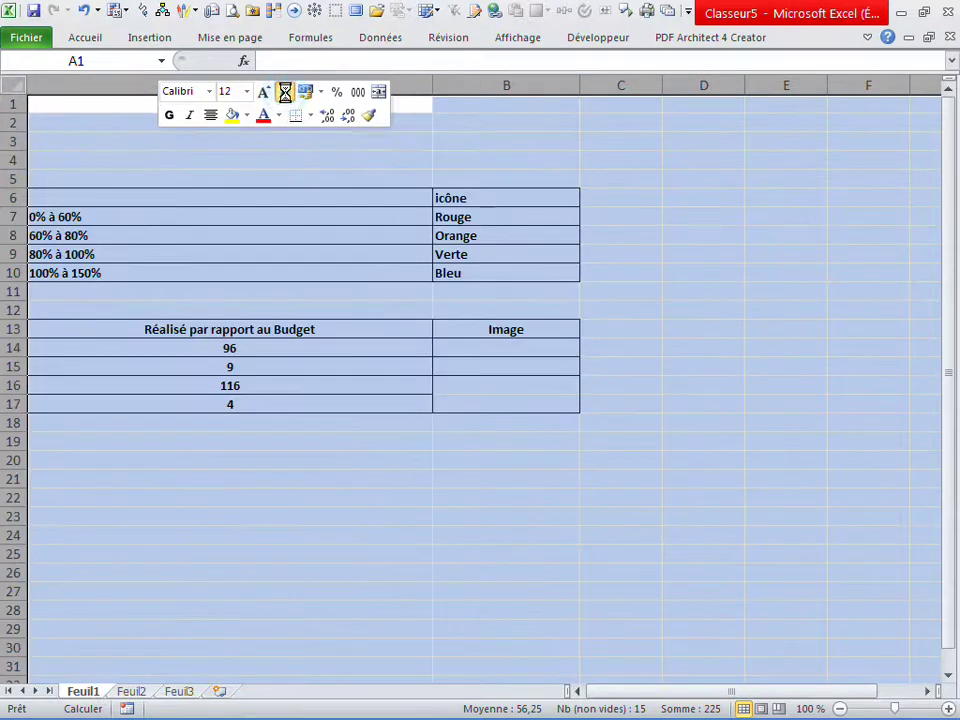
pyautogui.click(262, 93)
# Step: Enlarge the sheet text twice more, then close Classeur10 without saving
pyautogui.click(262, 93)
pyautogui.click(262, 93)
pyautogui.click(262, 93)
pyautogui.click(251, 205)
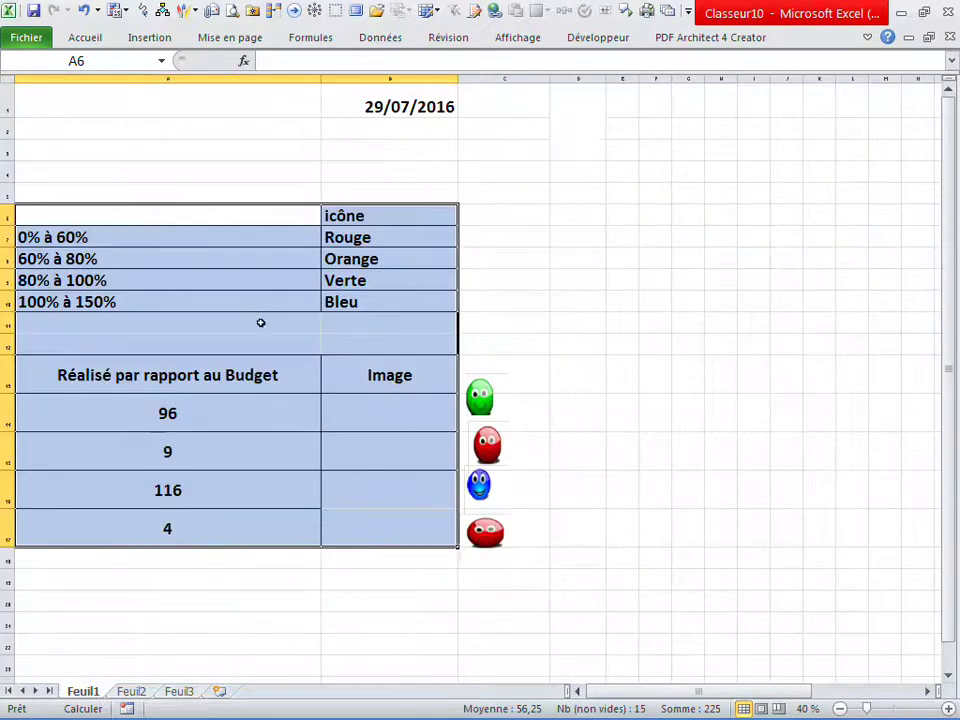
pyautogui.click(311, 368)
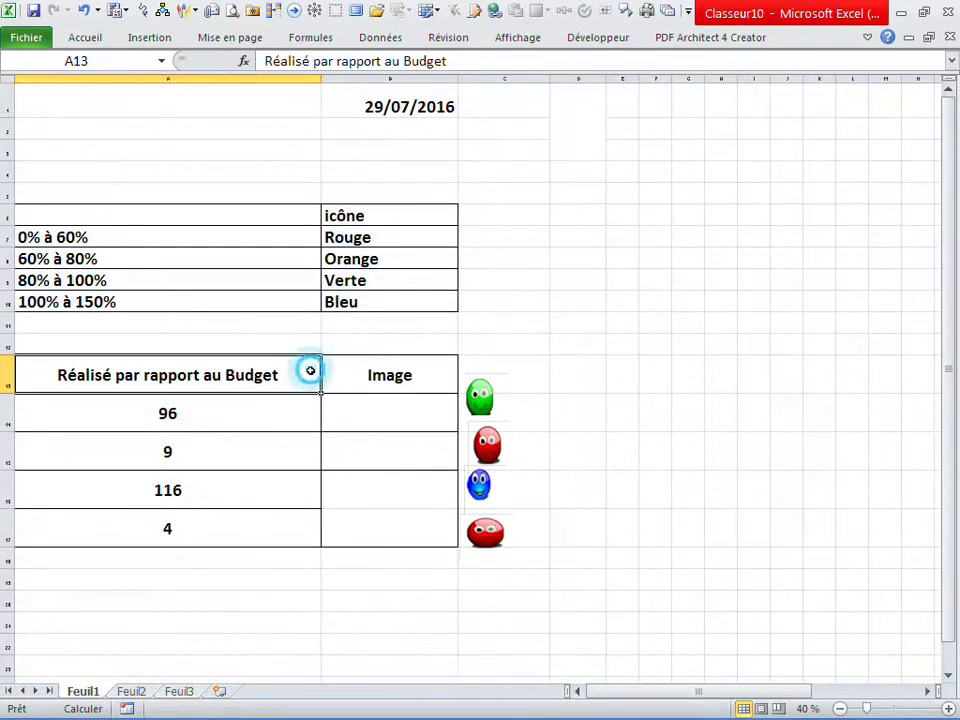
pyautogui.hotkey('ctrl', 'w')
pyautogui.click(457, 394)
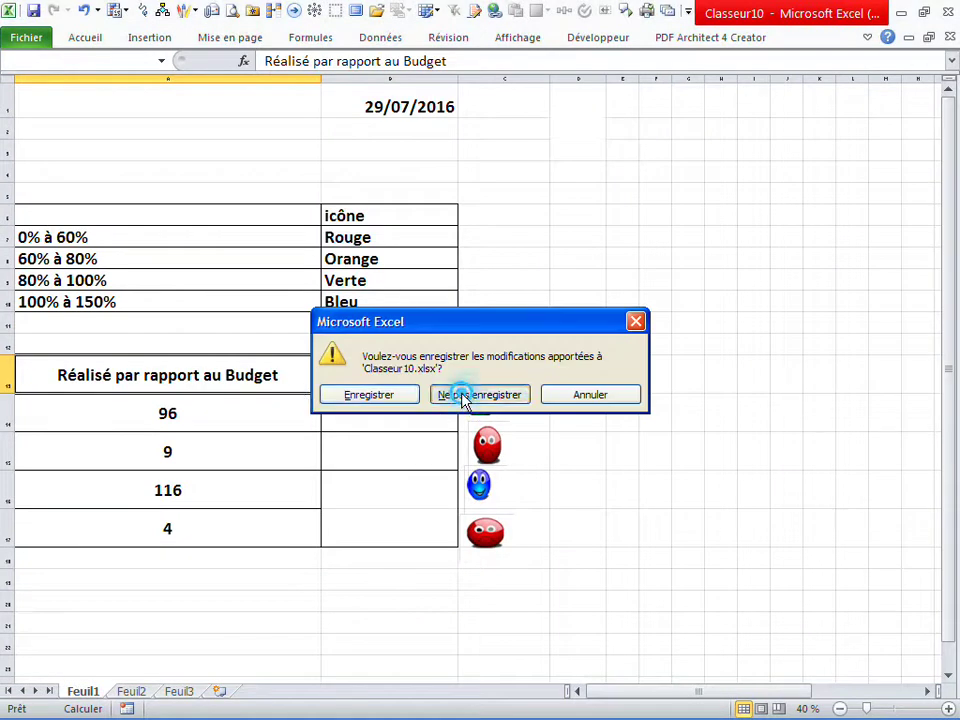
# Step: Narrow column A slightly and make row 1 taller to hold the pictures
pyautogui.click(385, 392)
pyautogui.moveTo(432, 86); pyautogui.dragTo(402, 86)
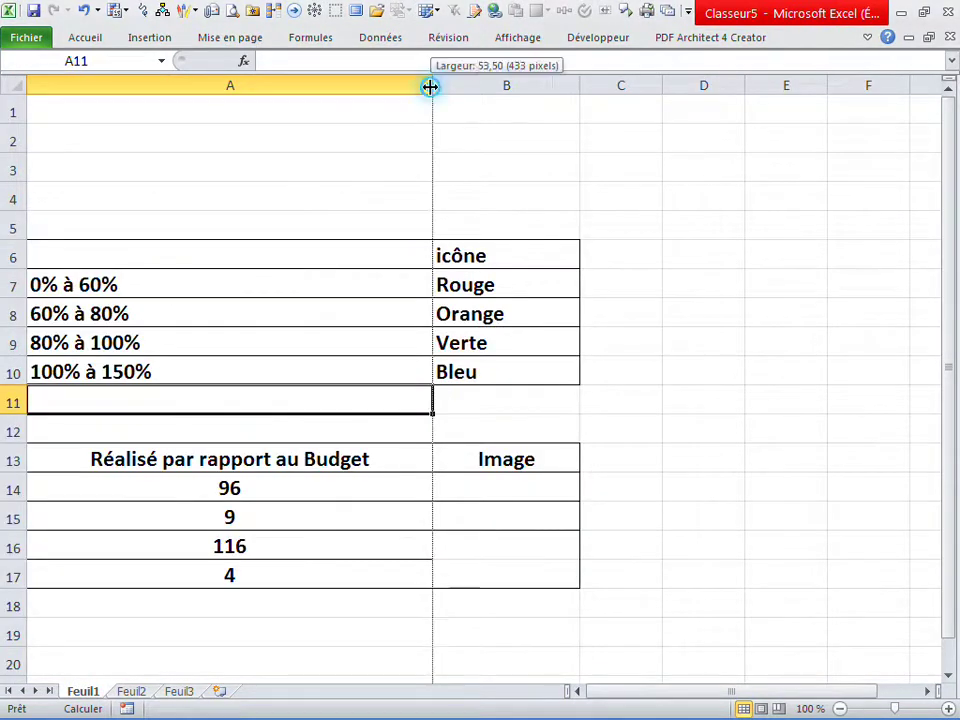
pyautogui.click(390, 182)
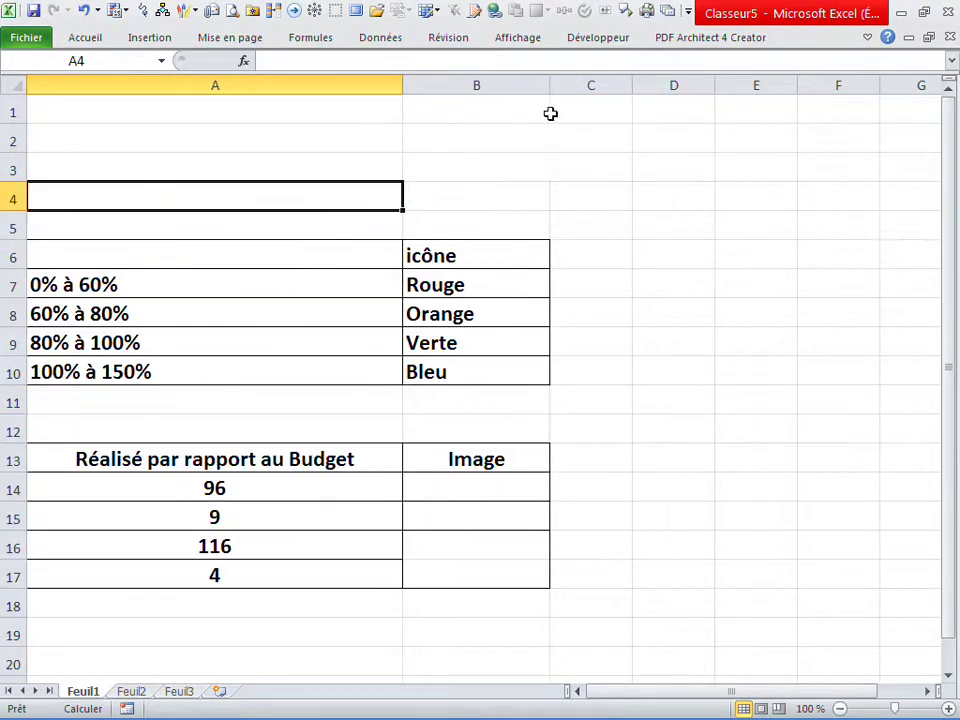
pyautogui.click(589, 86)
pyautogui.click(519, 129)
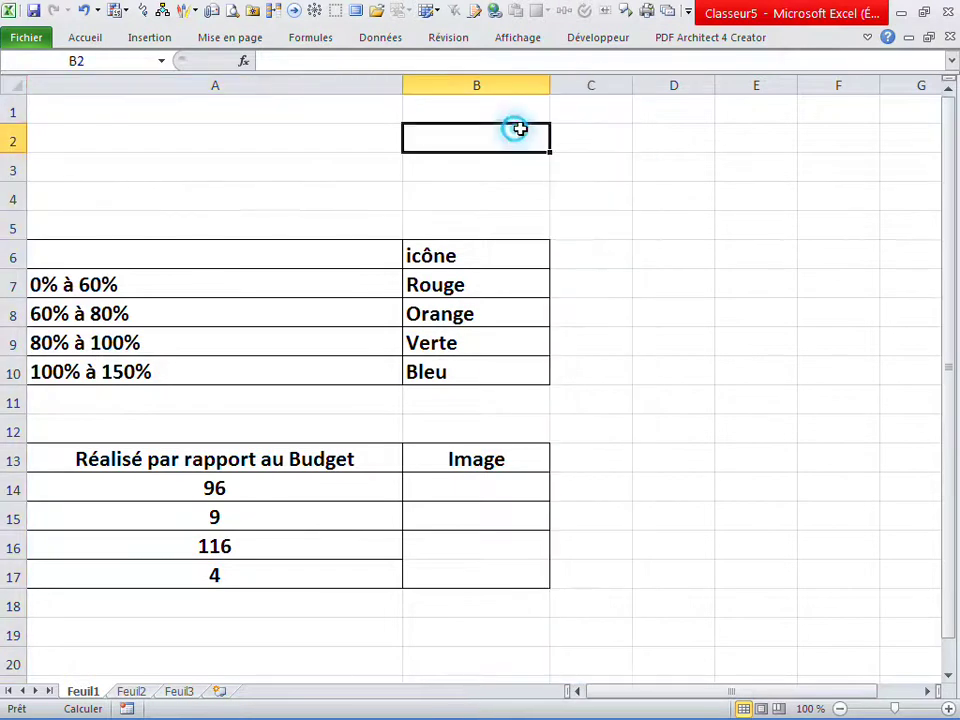
pyautogui.click(12, 112)
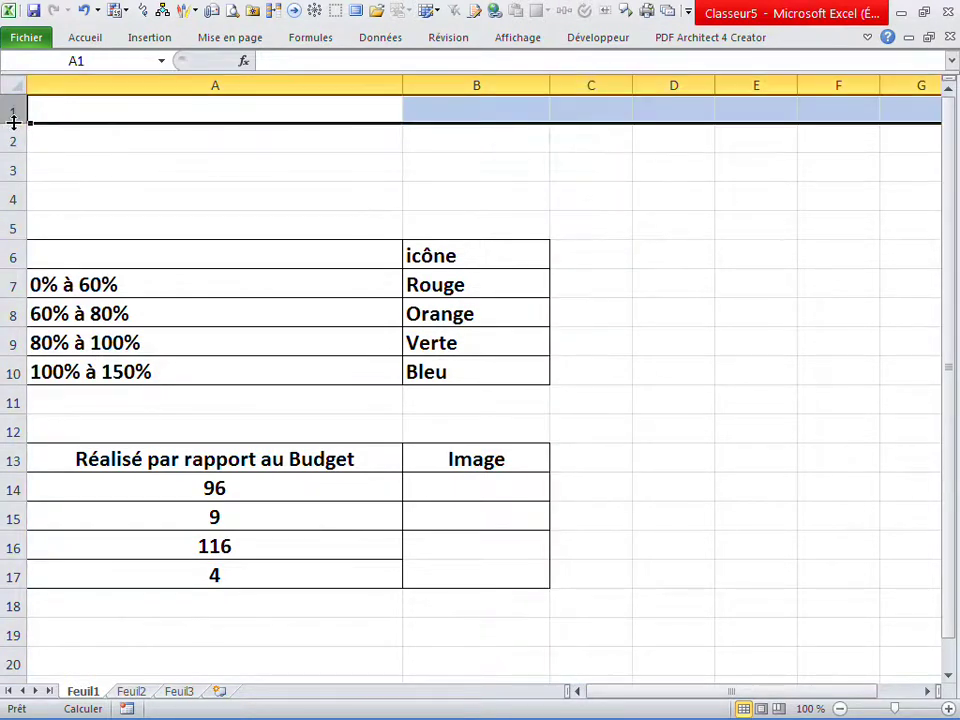
pyautogui.moveTo(13, 122); pyautogui.dragTo(13, 177)
# Step: Start inserting a picture from file at cell C3 via Insertion > Image
pyautogui.click(671, 183)
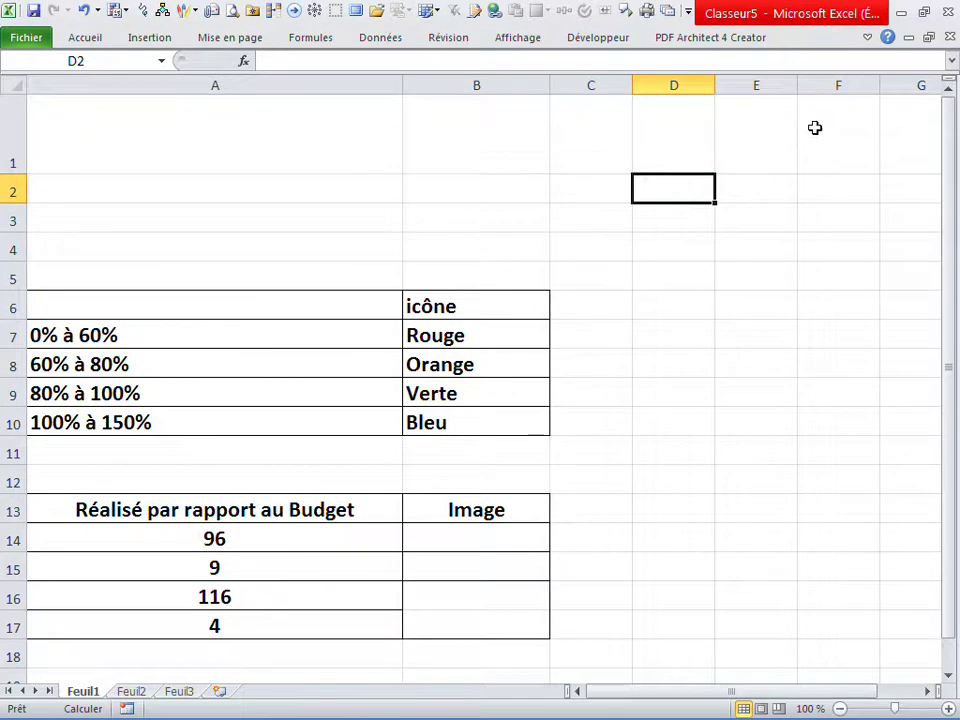
pyautogui.click(617, 207)
pyautogui.click(135, 37)
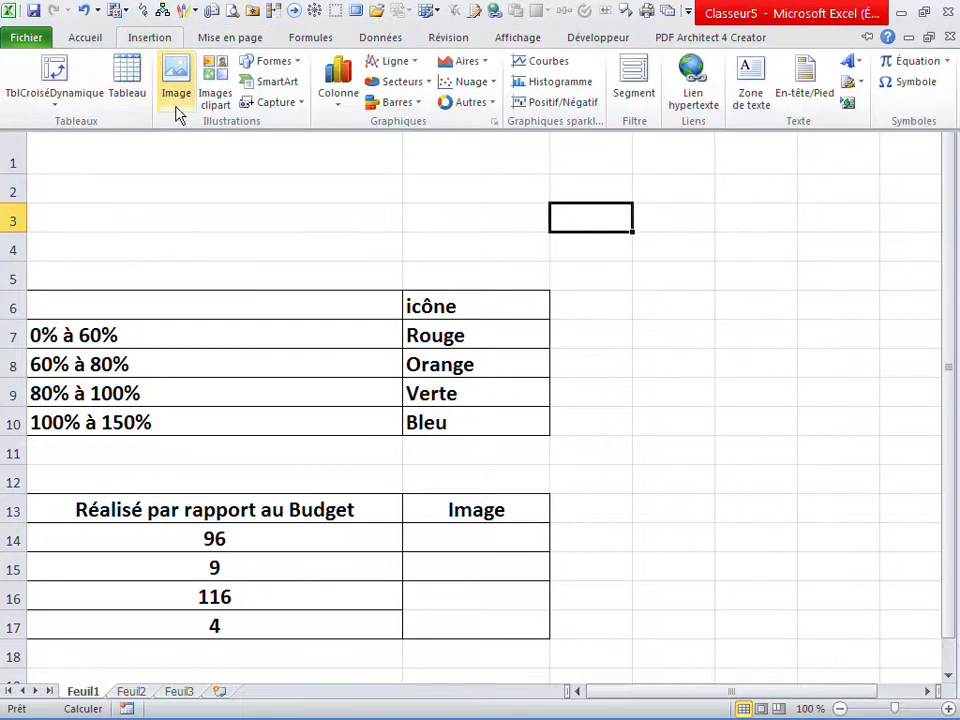
pyautogui.click(176, 90)
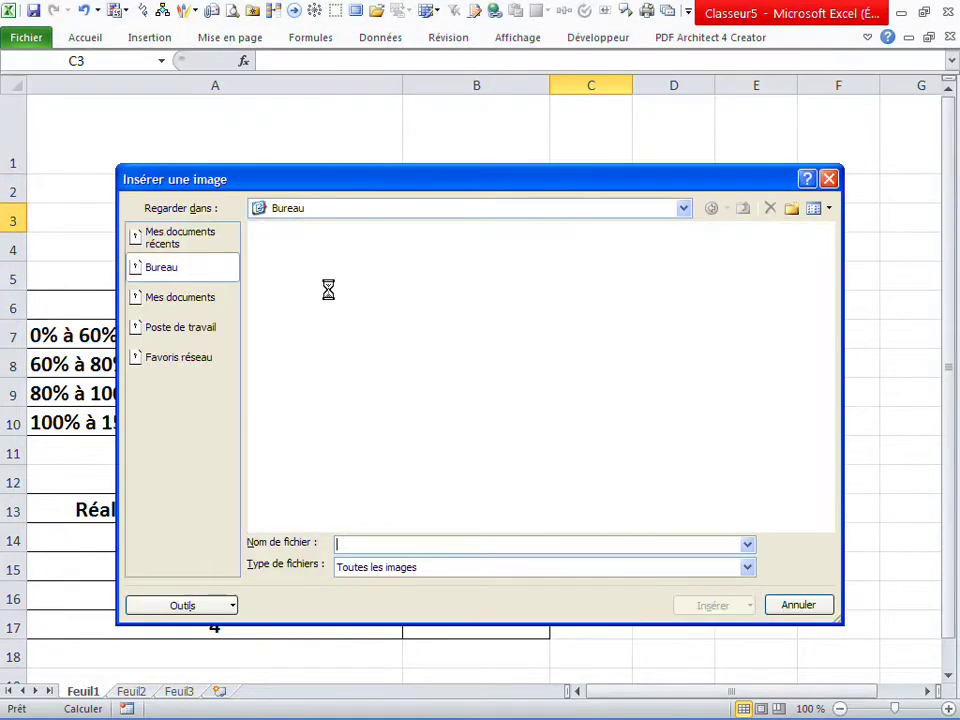
# Step: Insert the red, orange, green and blue smiley files, then shrink the blue one into F1
pyautogui.moveTo(303, 268); pyautogui.dragTo(540, 262)
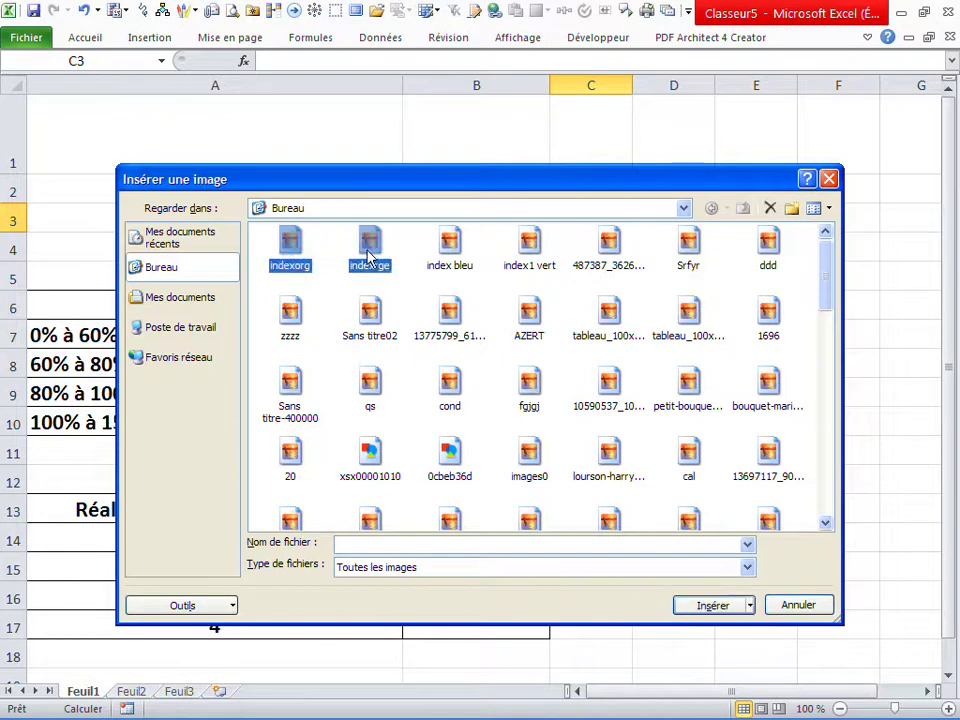
pyautogui.click(700, 606)
pyautogui.click(638, 439)
pyautogui.moveTo(638, 305); pyautogui.dragTo(678, 150)
pyautogui.moveTo(717, 185)
pyautogui.mouseDown()
pyautogui.moveTo(677, 149)
pyautogui.moveTo(849, 146)
pyautogui.mouseUp()
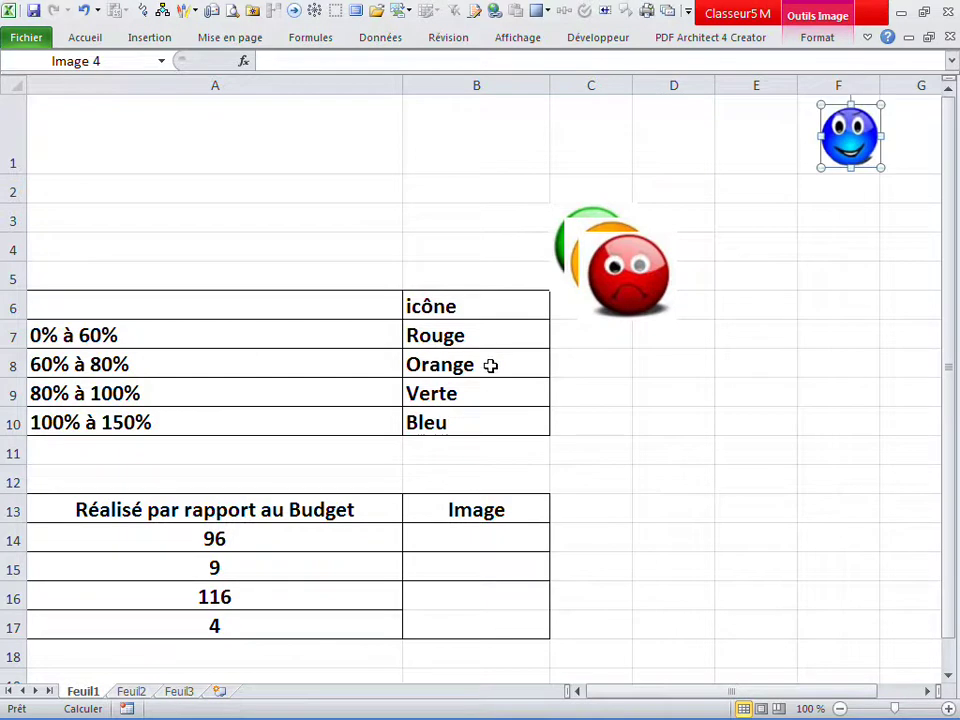
# Step: Move the red smiley up to C1 and shrink it to fit row 1
pyautogui.click(454, 330)
pyautogui.click(463, 389)
pyautogui.click(458, 340)
pyautogui.click(462, 364)
pyautogui.click(466, 395)
pyautogui.click(621, 279)
pyautogui.moveTo(621, 265)
pyautogui.mouseDown()
pyautogui.moveTo(593, 138)
pyautogui.moveTo(599, 145)
pyautogui.mouseUp()
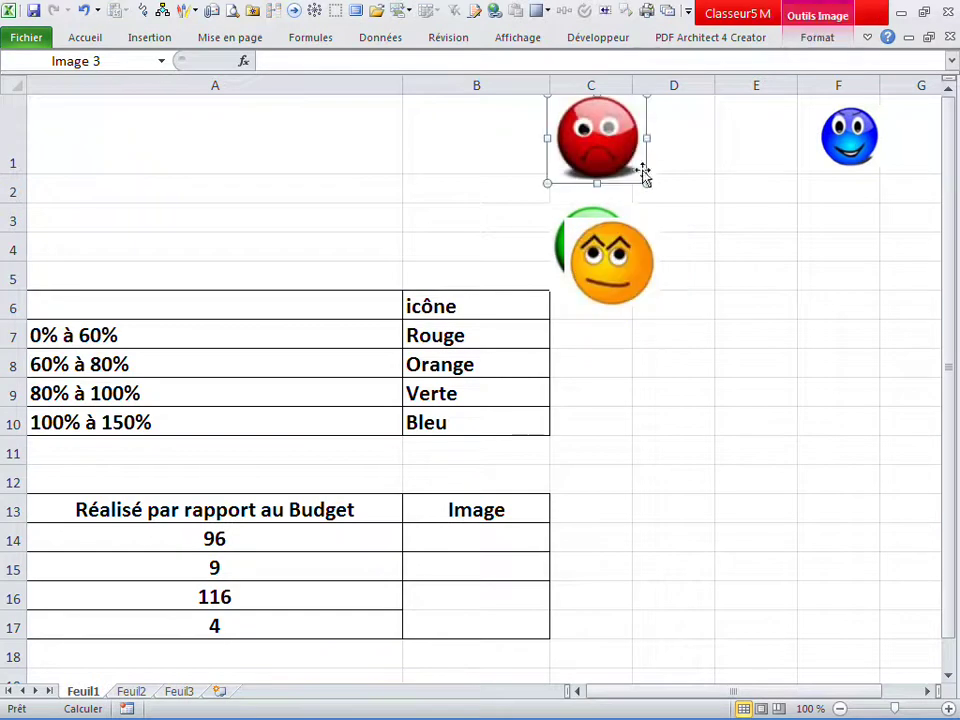
pyautogui.moveTo(645, 181); pyautogui.dragTo(633, 171)
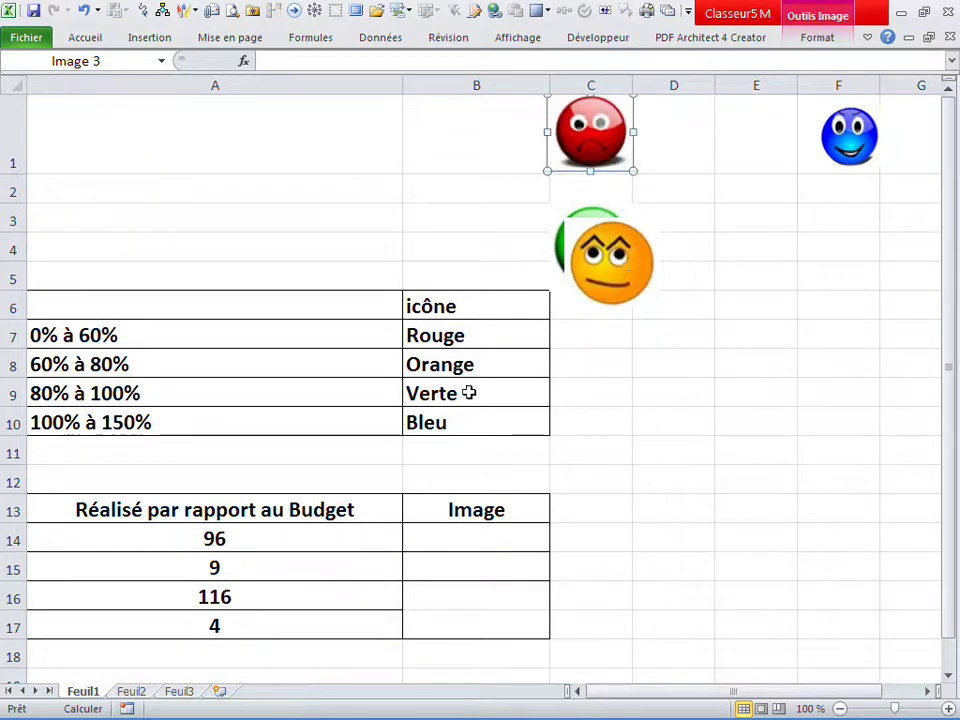
# Step: Place and shrink the orange smiley in D1, widening column C to 108 pixels
pyautogui.click(611, 272)
pyautogui.moveTo(611, 272); pyautogui.dragTo(677, 154)
pyautogui.moveTo(721, 184); pyautogui.dragTo(703, 165)
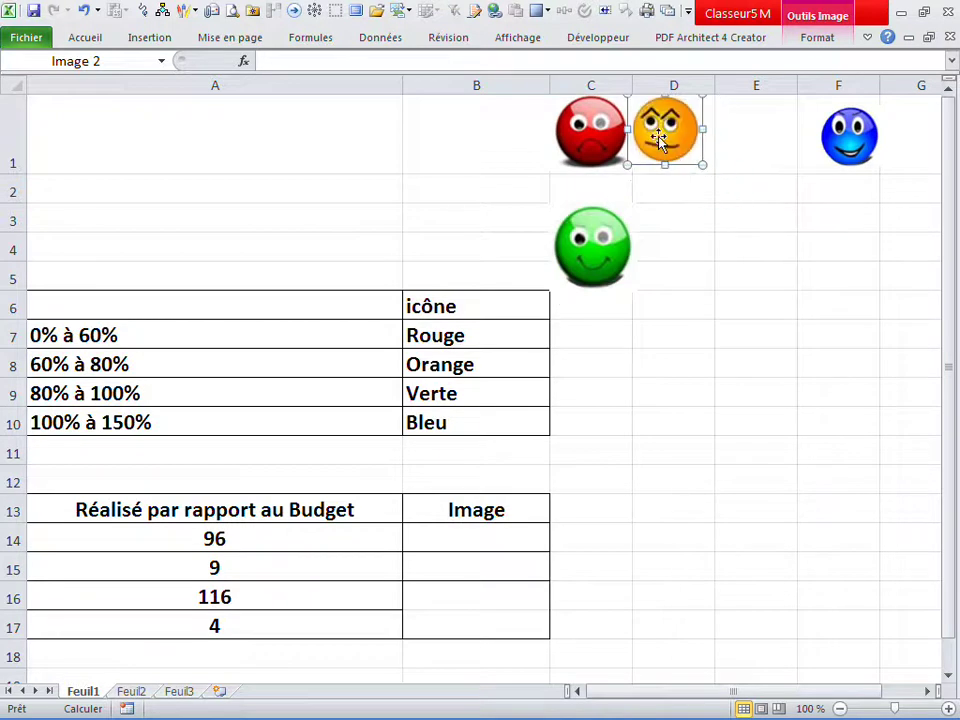
pyautogui.click(634, 89)
pyautogui.moveTo(634, 78); pyautogui.dragTo(651, 78)
pyautogui.moveTo(680, 141)
pyautogui.mouseDown()
pyautogui.moveTo(714, 141)
pyautogui.moveTo(698, 148)
pyautogui.mouseUp()
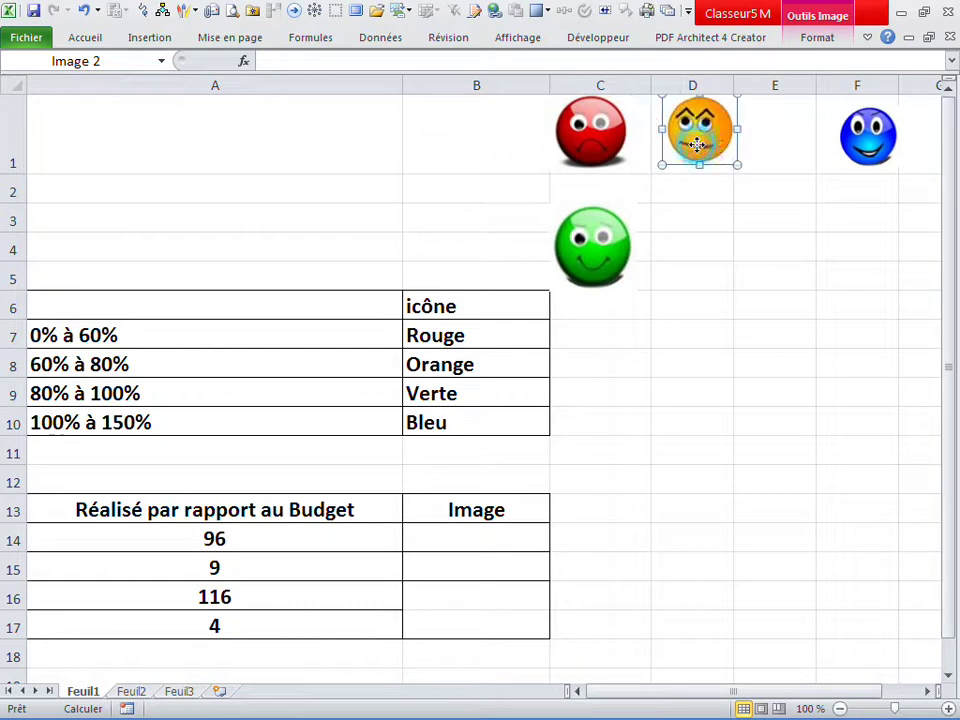
pyautogui.moveTo(612, 140)
pyautogui.mouseDown()
pyautogui.moveTo(600, 133)
pyautogui.moveTo(616, 135)
pyautogui.mouseUp()
# Step: Move the green smiley to E1, adjust the blue one in F1, and widen column E
pyautogui.click(624, 389)
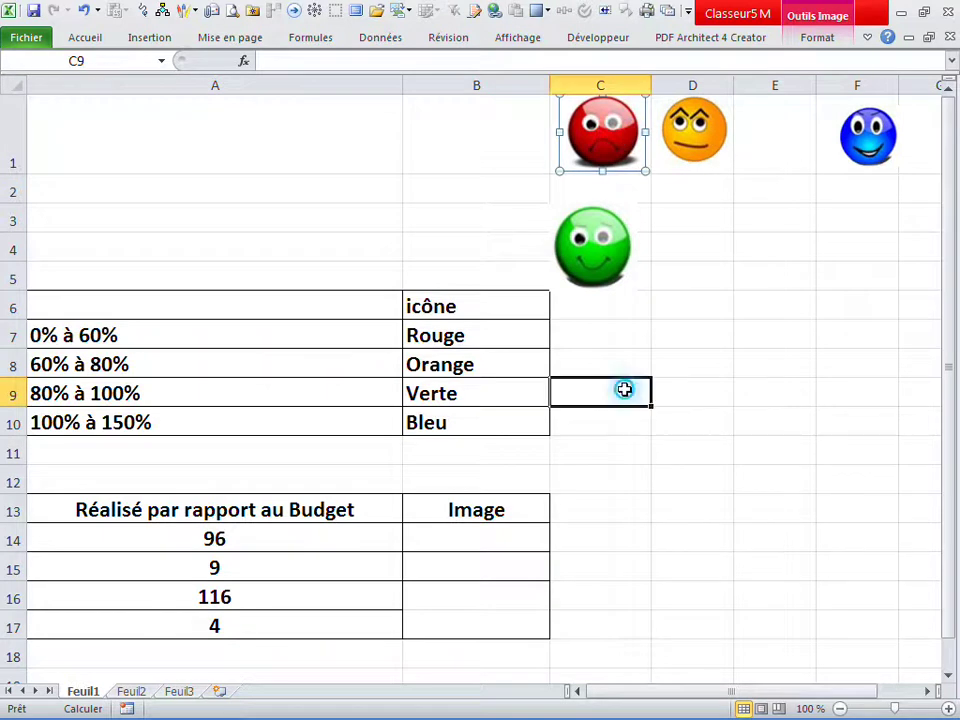
pyautogui.moveTo(611, 272)
pyautogui.mouseDown()
pyautogui.moveTo(784, 176)
pyautogui.moveTo(793, 154)
pyautogui.moveTo(778, 167)
pyautogui.mouseUp()
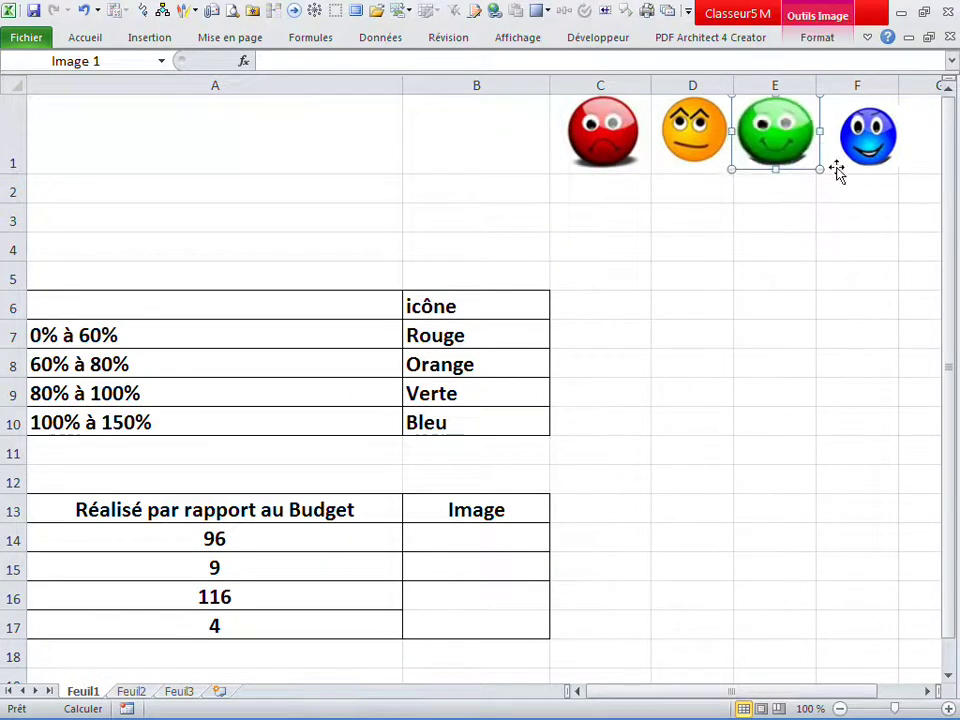
pyautogui.click(868, 140)
pyautogui.moveTo(864, 133)
pyautogui.mouseDown()
pyautogui.moveTo(851, 130)
pyautogui.moveTo(900, 133)
pyautogui.mouseUp()
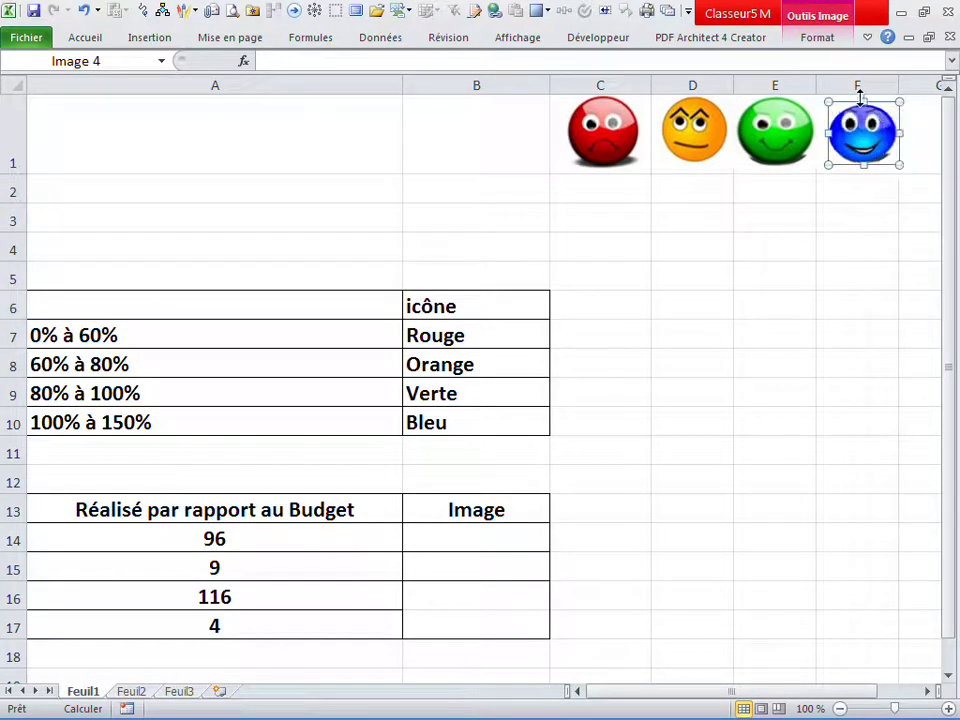
pyautogui.moveTo(818, 85); pyautogui.dragTo(828, 85)
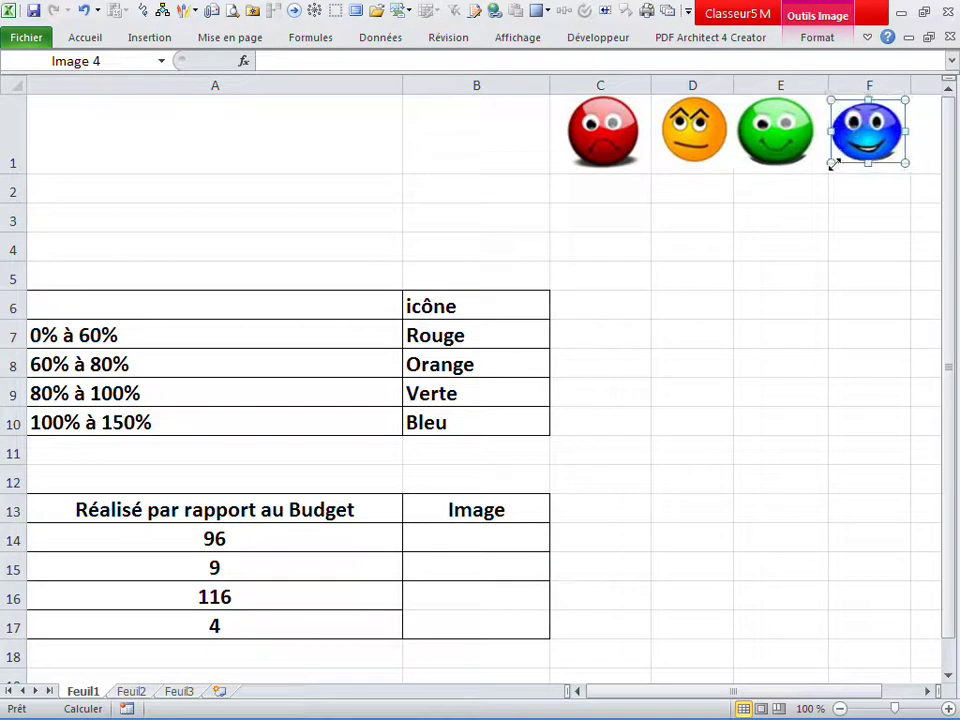
pyautogui.click(760, 212)
# Step: Copy the red smiley down to around A3
pyautogui.moveTo(651, 208); pyautogui.dragTo(600, 215)
pyautogui.click(604, 148)
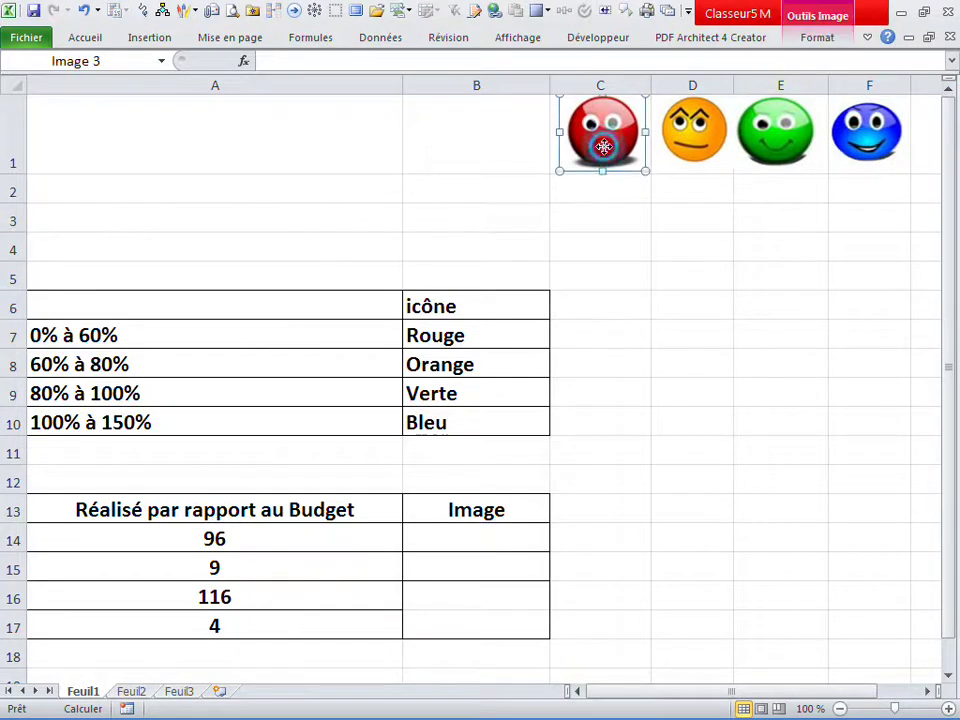
pyautogui.moveTo(604, 150); pyautogui.dragTo(223, 240)
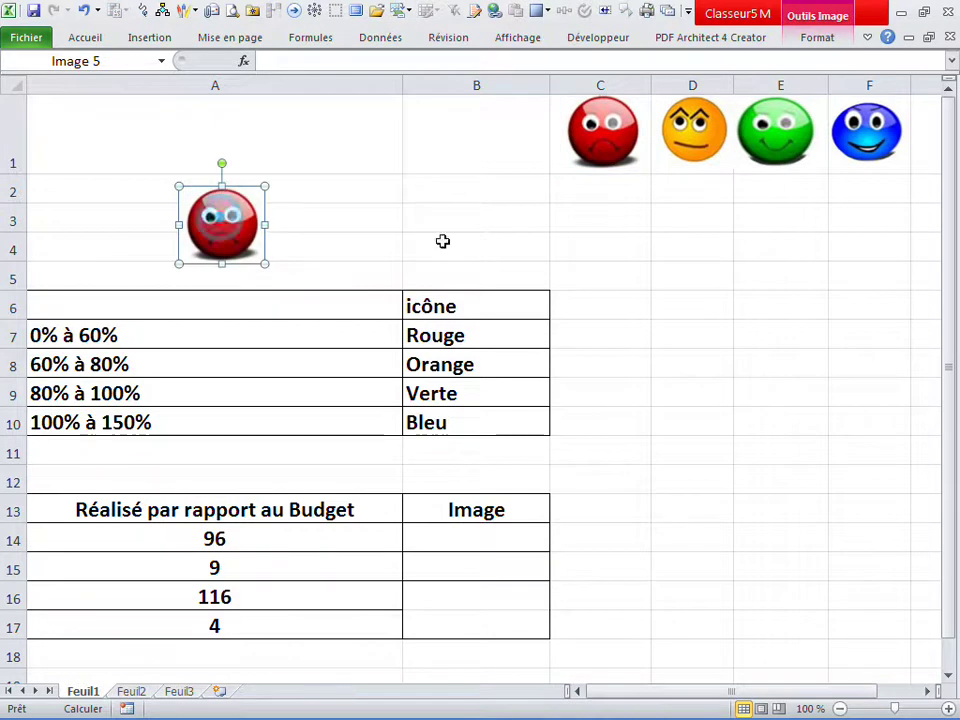
# Step: Check the red smiley copy near A3 and reselect the original red smiley in C1
pyautogui.click(506, 253)
pyautogui.click(583, 138)
pyautogui.click(221, 223)
pyautogui.click(446, 255)
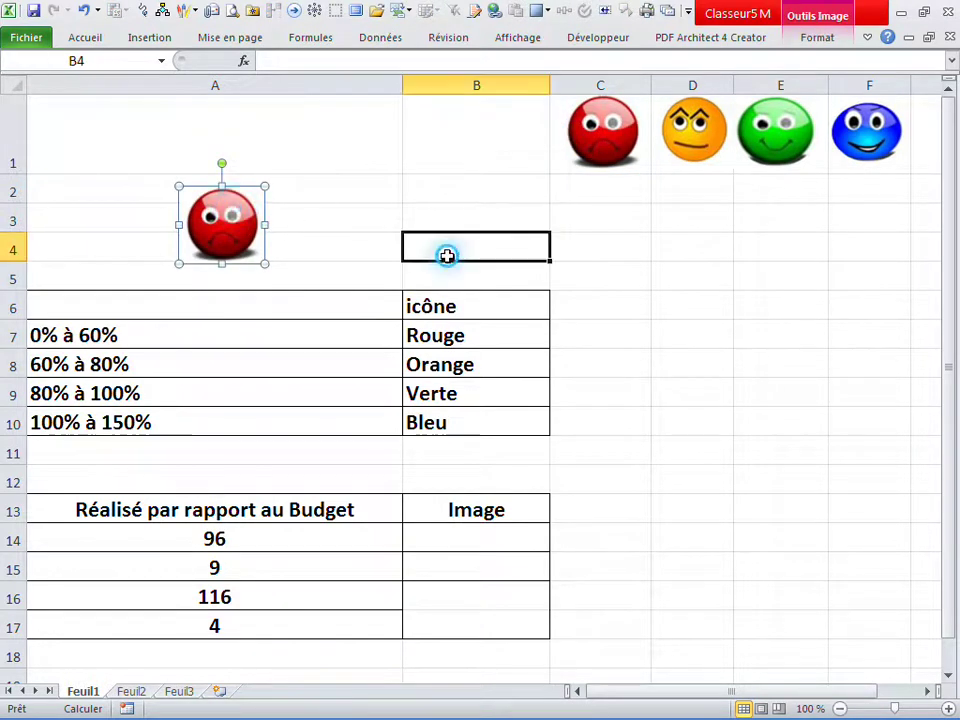
pyautogui.click(501, 148)
pyautogui.click(585, 129)
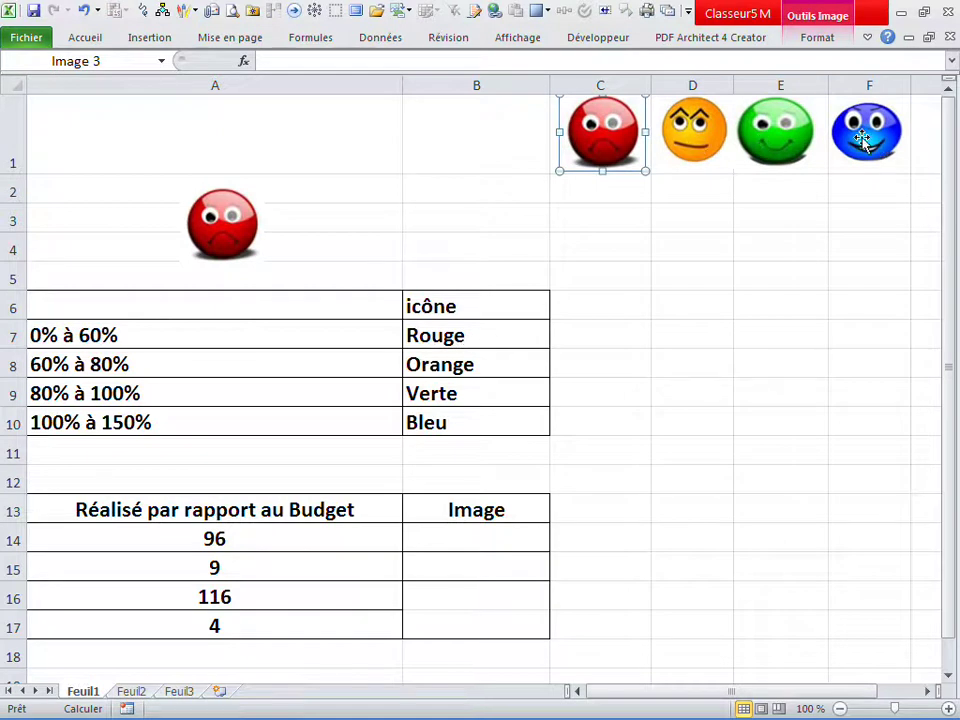
pyautogui.click(784, 272)
pyautogui.click(600, 146)
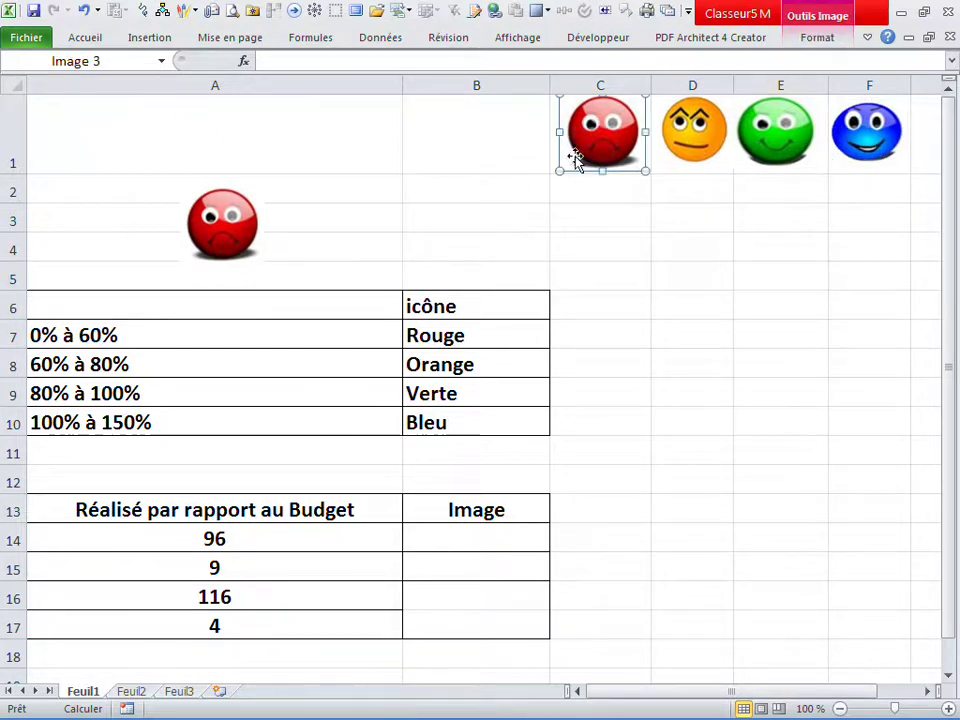
# Step: Name the red smiley 'rouge' in the Name Box and rename the orange smiley
pyautogui.click(127, 59)
pyautogui.write('rouge')
pyautogui.press('Return')
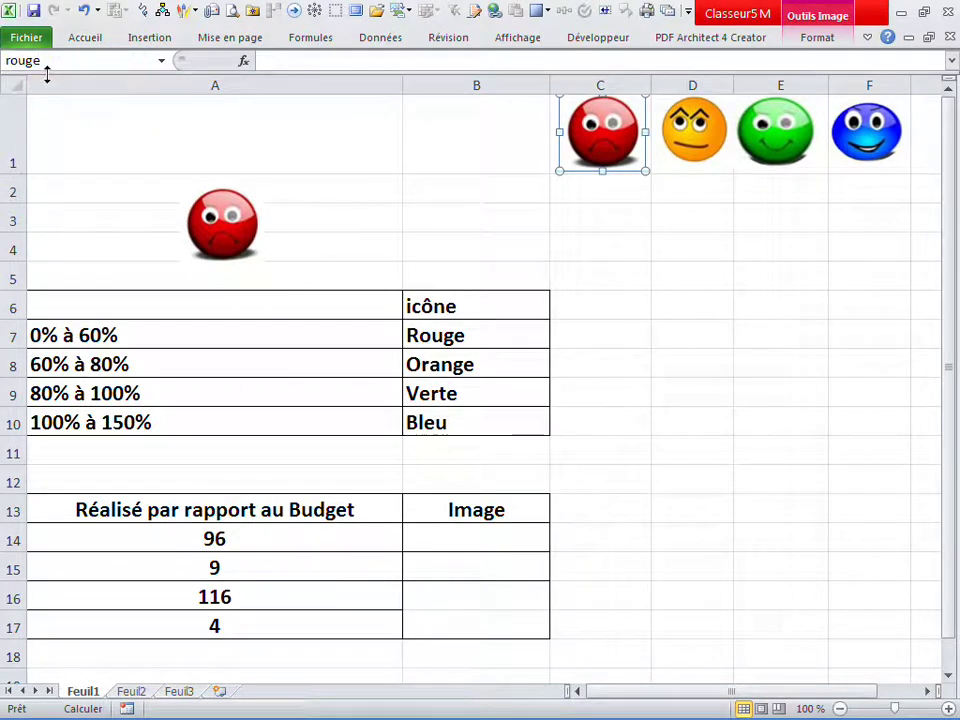
pyautogui.click(692, 150)
pyautogui.click(124, 61)
pyautogui.write('oran')
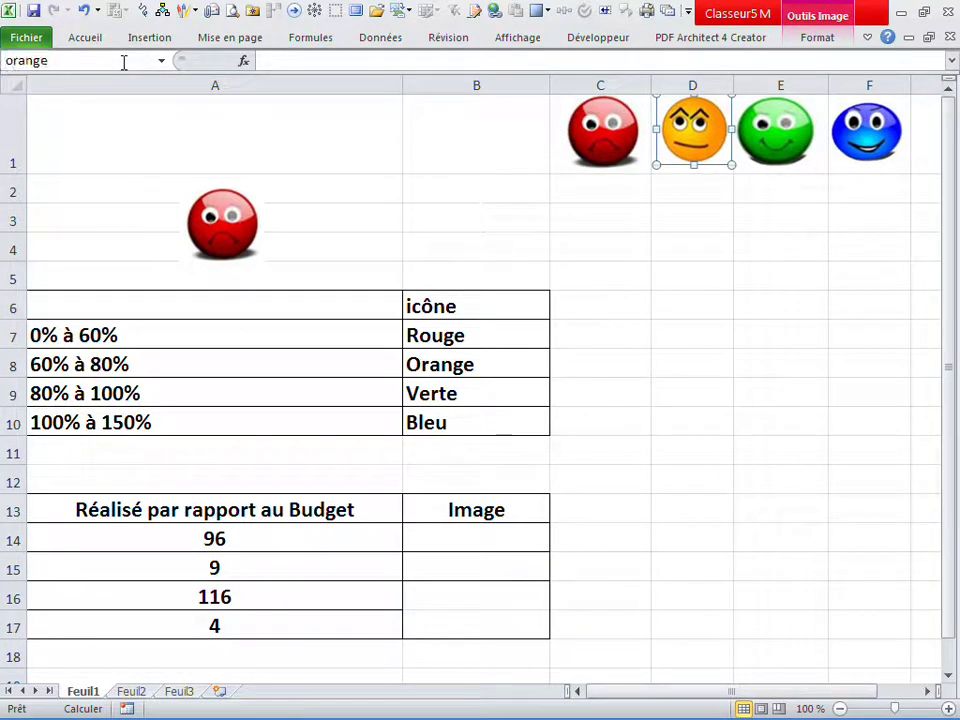
pyautogui.press('Return')
# Step: Name the green smiley 'verte' and the blue smiley 'bleu'
pyautogui.click(746, 284)
pyautogui.click(772, 135)
pyautogui.click(108, 64)
pyautogui.write('verte')
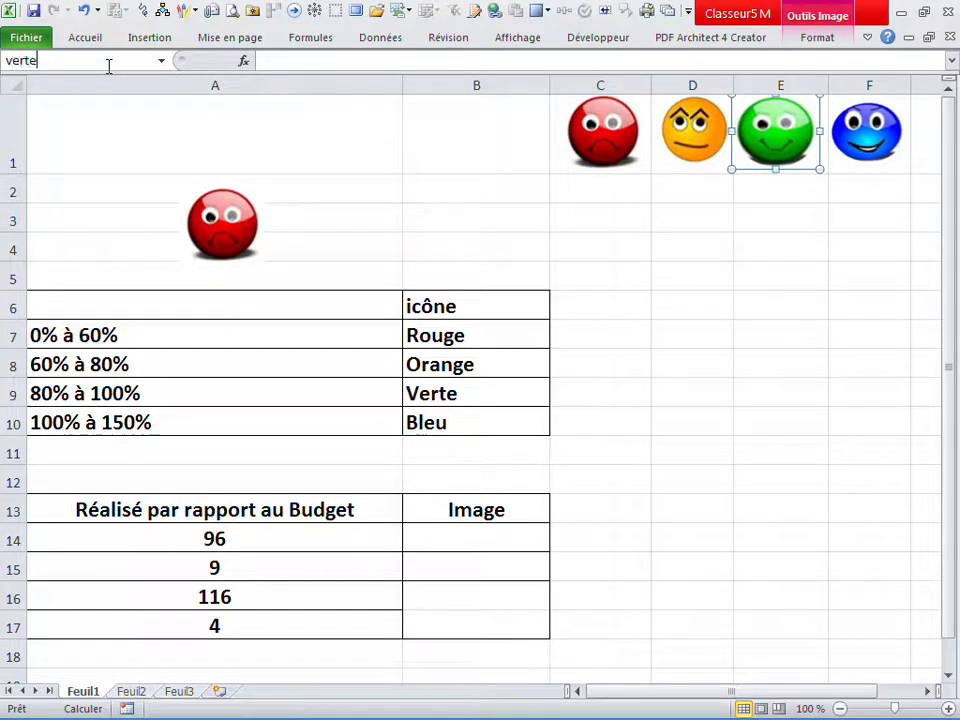
pyautogui.press('Return')
pyautogui.click(765, 302)
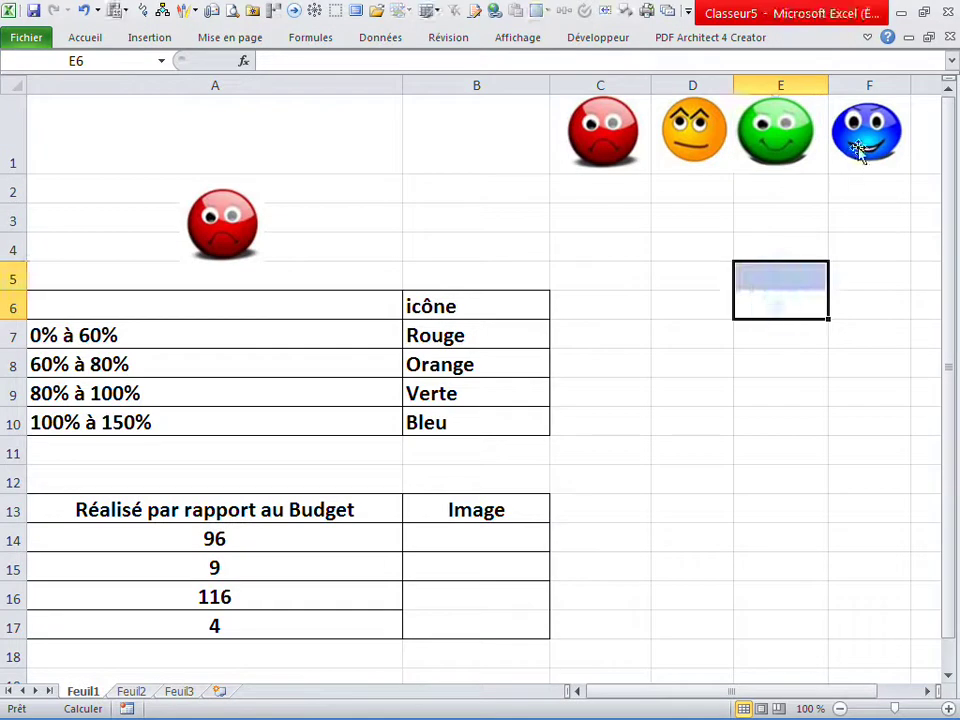
pyautogui.click(864, 140)
pyautogui.click(123, 60)
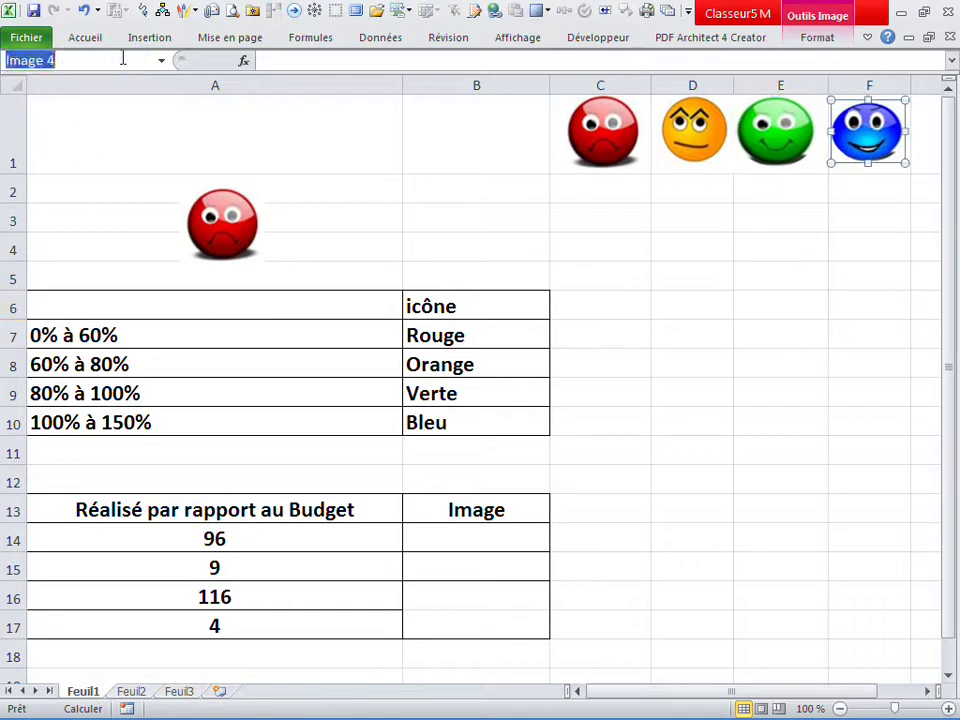
pyautogui.write('bleu')
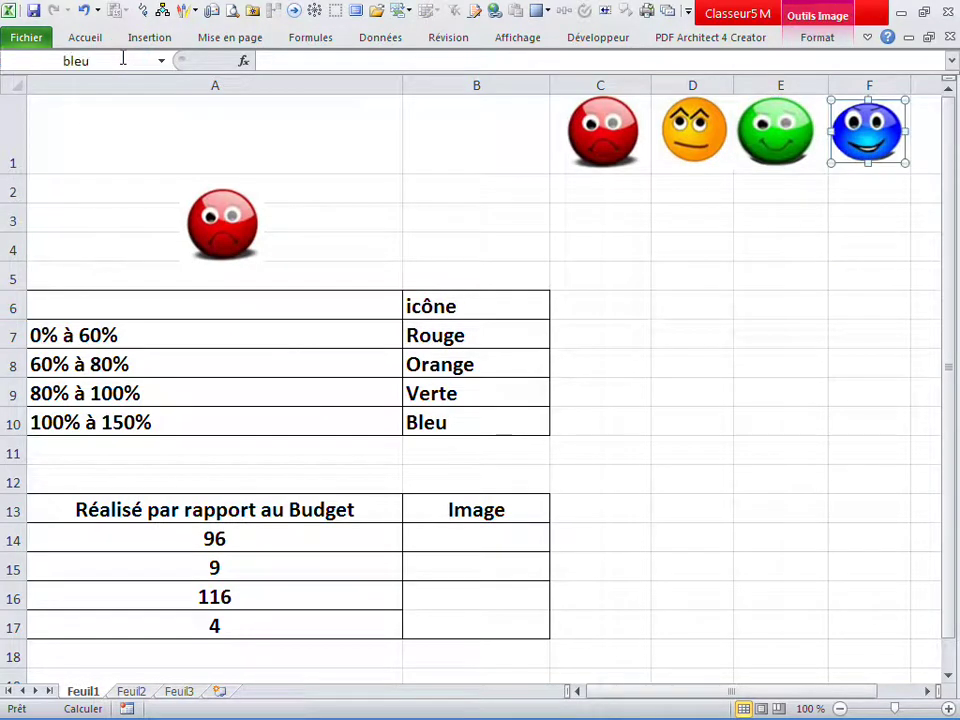
pyautogui.press('Return')
pyautogui.click(274, 392)
# Step: Review the percentage cells A14 and A15 and the red smiley copy, ending on D13
pyautogui.click(219, 566)
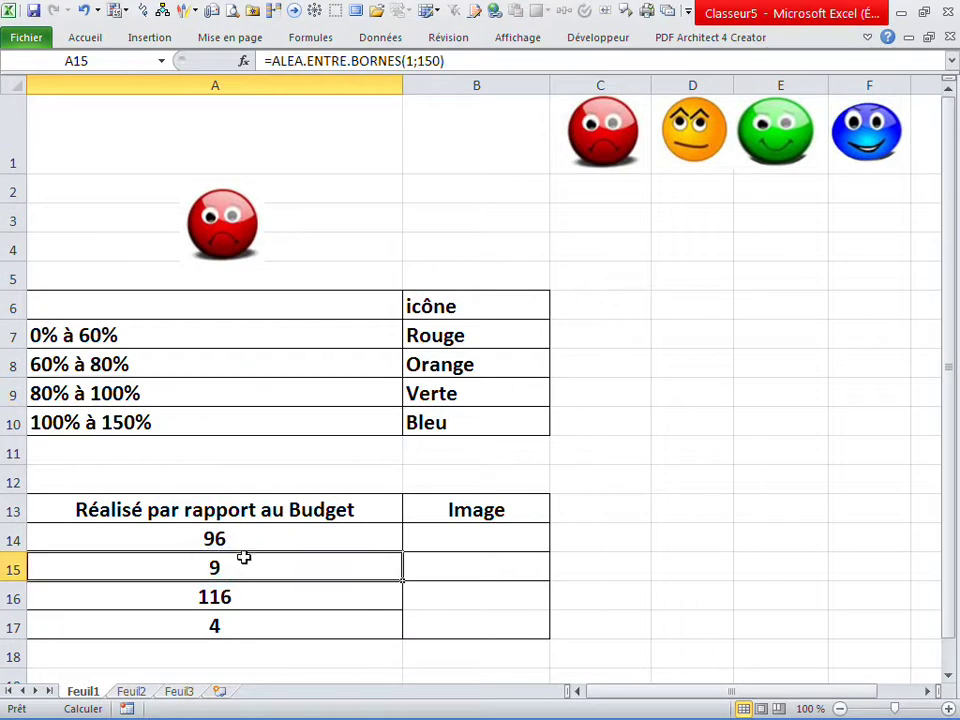
pyautogui.click(276, 543)
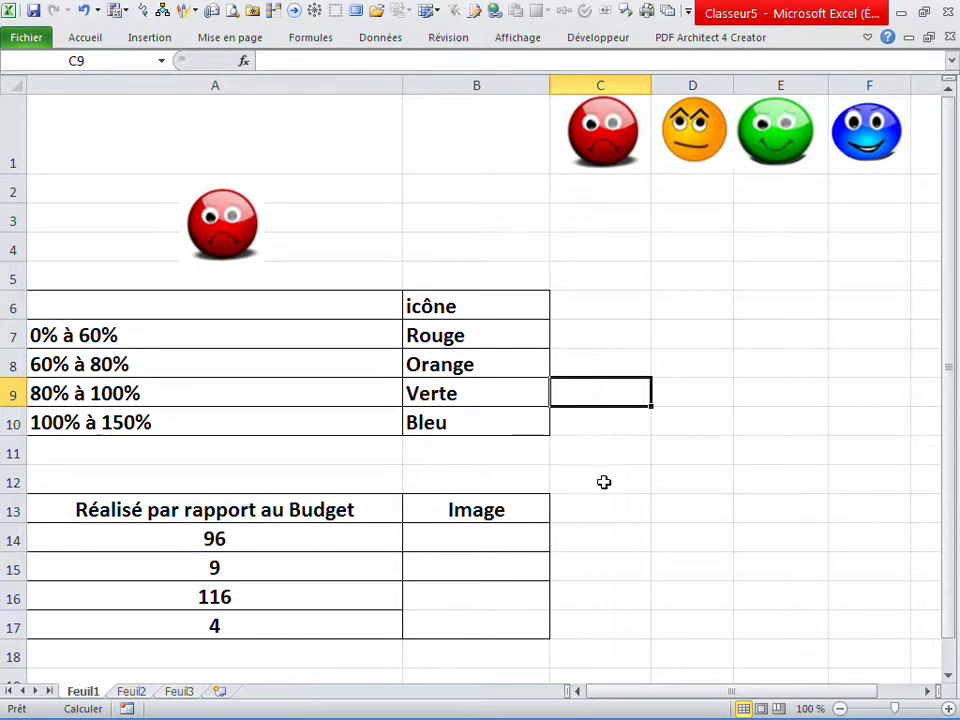
pyautogui.click(262, 236)
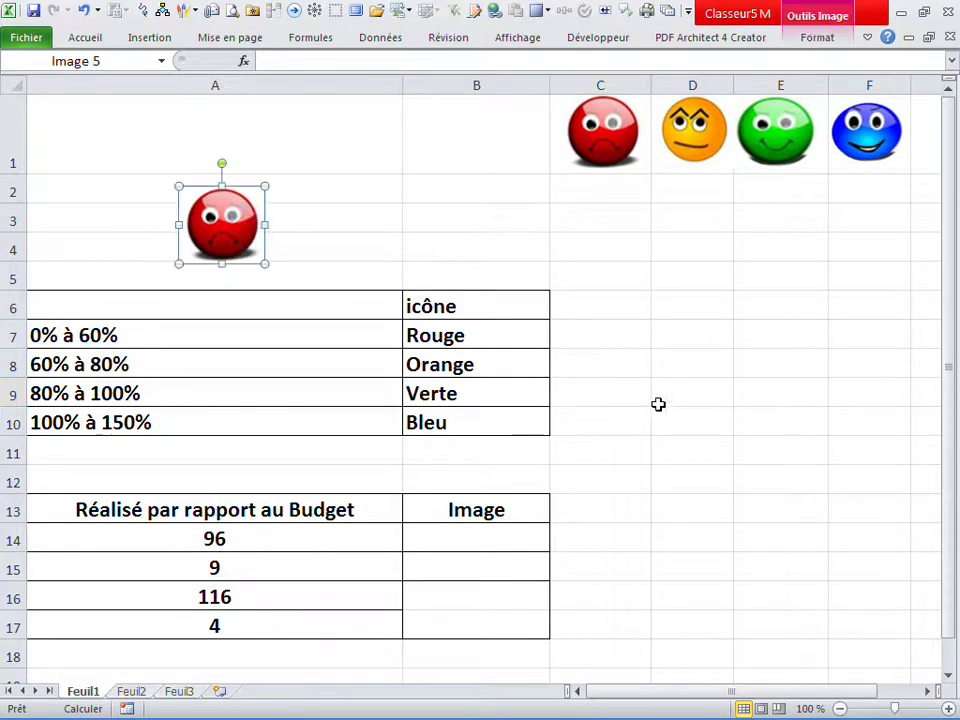
pyautogui.click(594, 463)
pyautogui.click(679, 510)
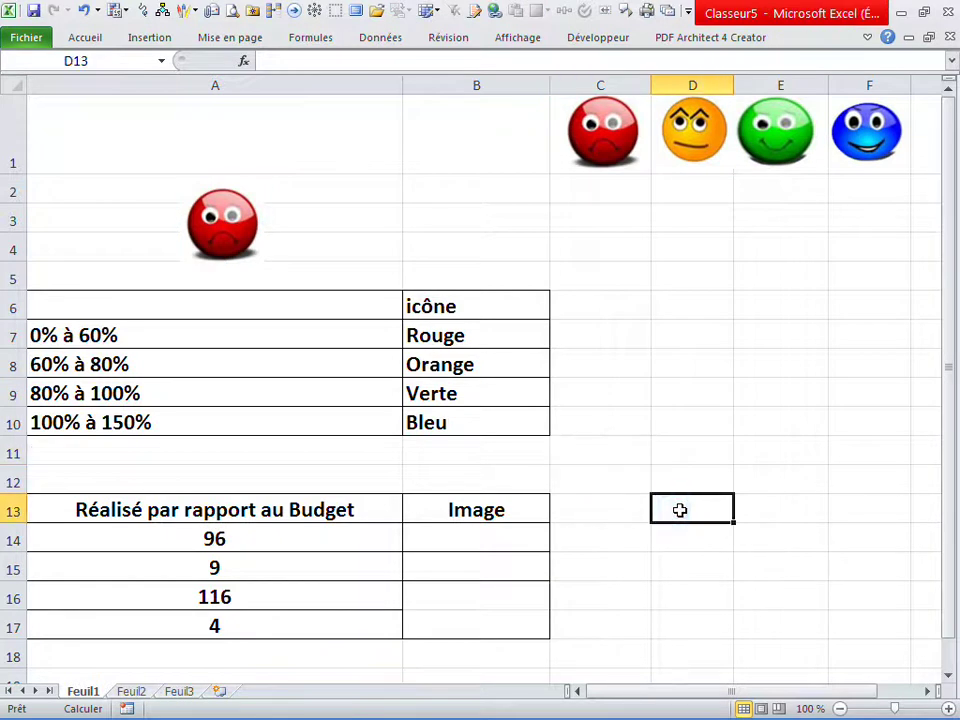
# Step: Start C14's nested SI formula, testing A14 against 60 (→1) and 100 (→2)
pyautogui.click(45, 541)
pyautogui.click(600, 538)
pyautogui.write('=si(')
pyautogui.click(476, 542)
pyautogui.click(253, 542)
pyautogui.write('<60;')
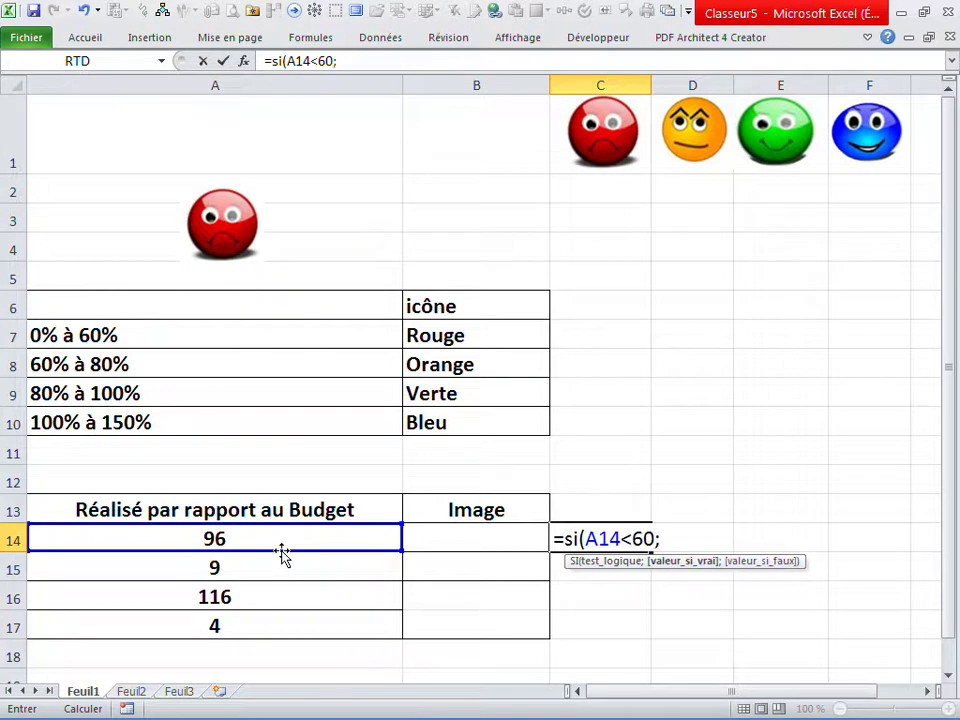
pyautogui.write('1')
pyautogui.write(';')
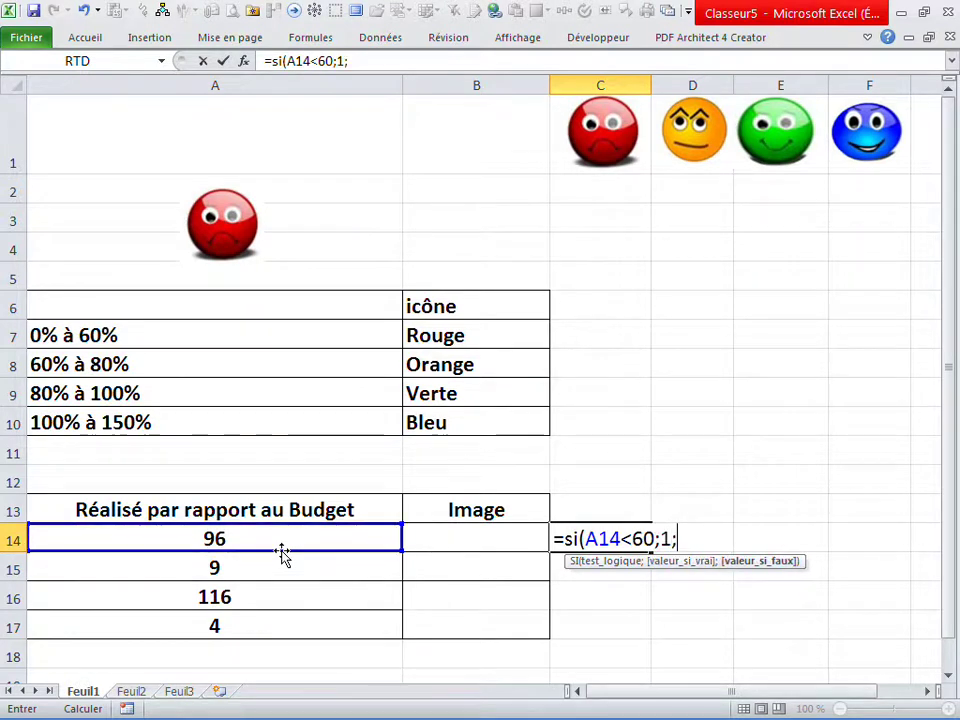
pyautogui.write('si')
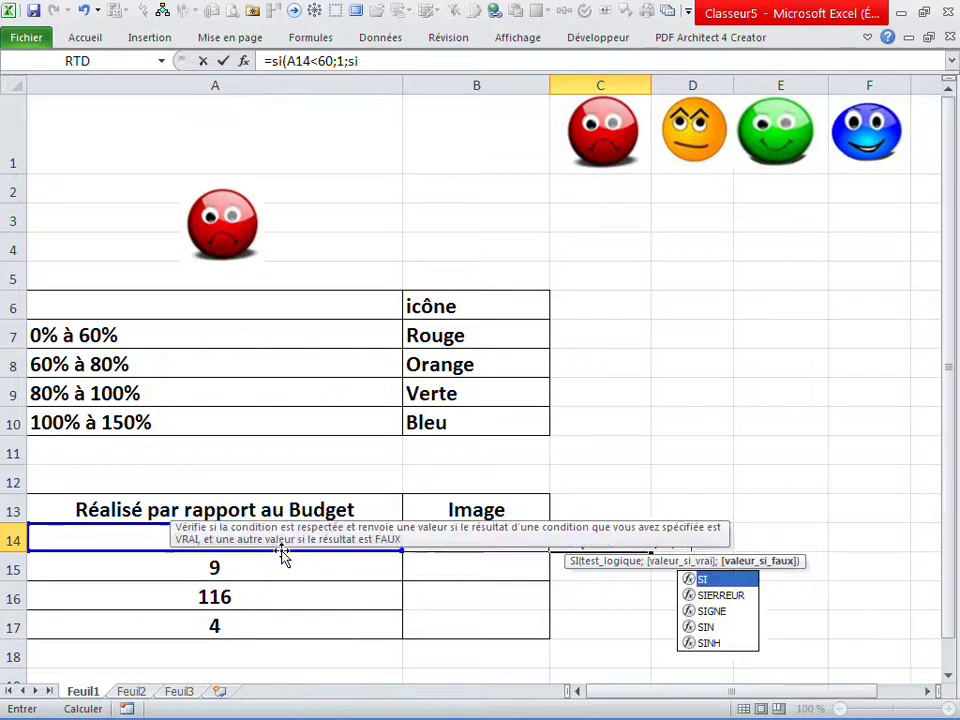
pyautogui.write('(')
pyautogui.click(278, 533)
pyautogui.write('<100')
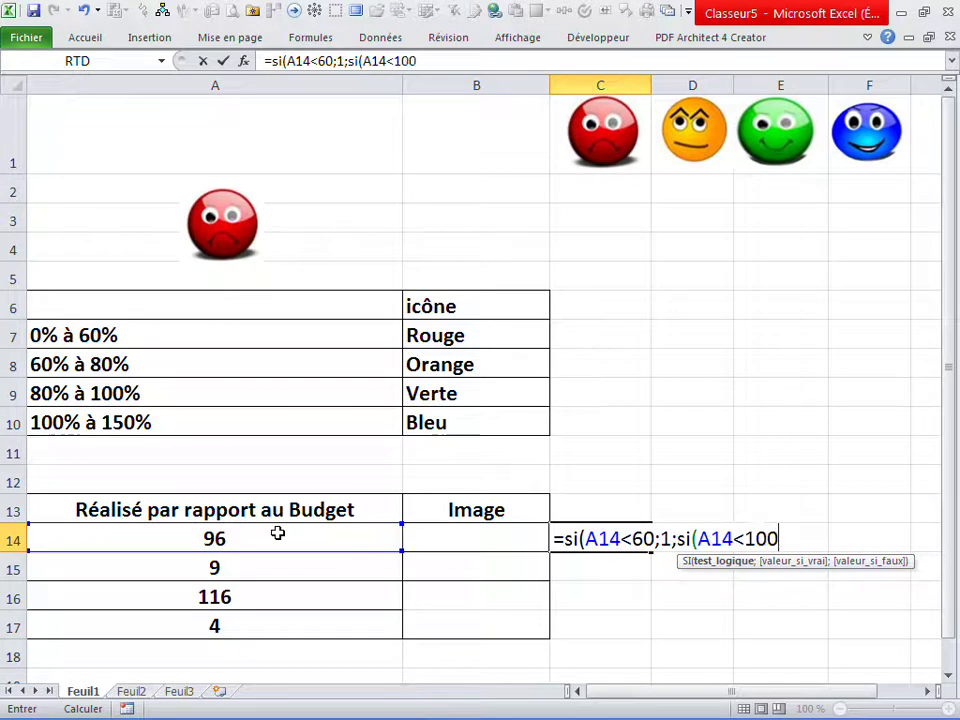
pyautogui.write(';')
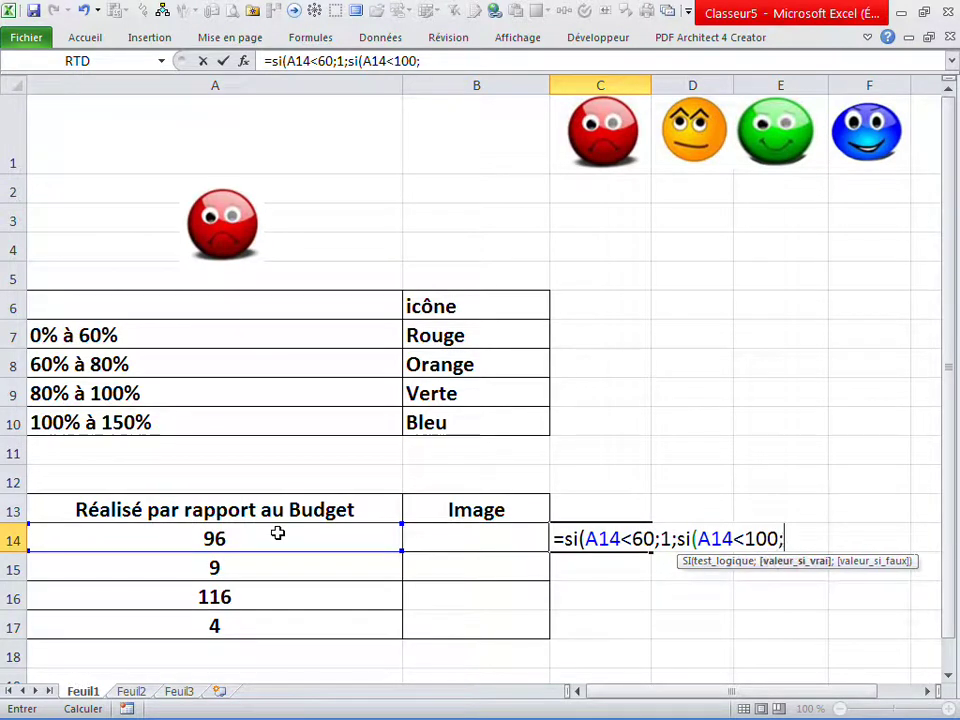
pyautogui.write('2;si(')
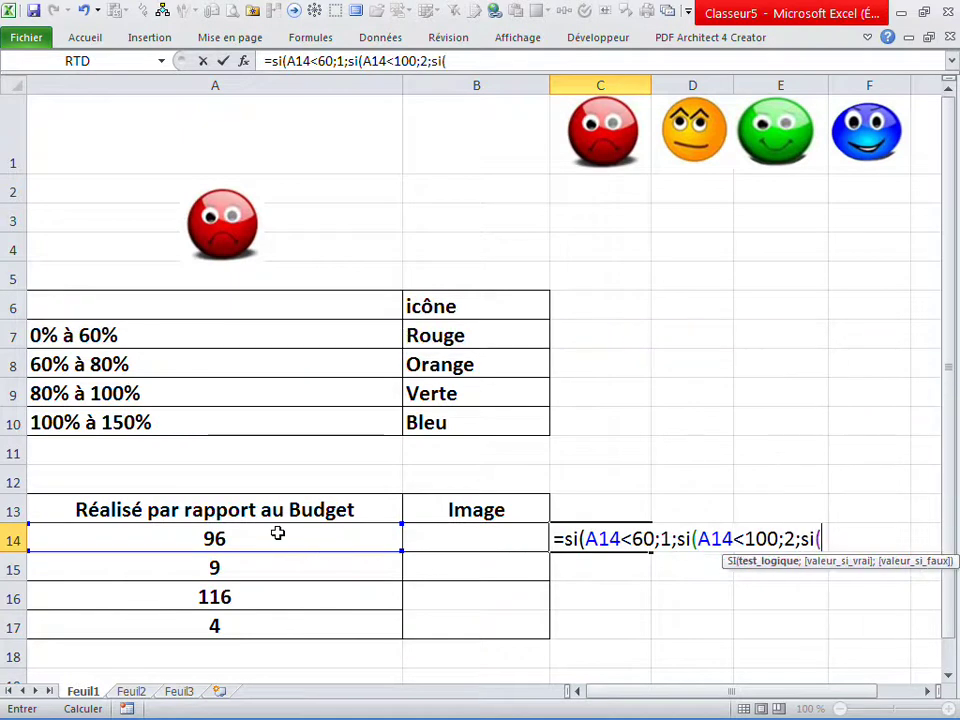
pyautogui.click(200, 530)
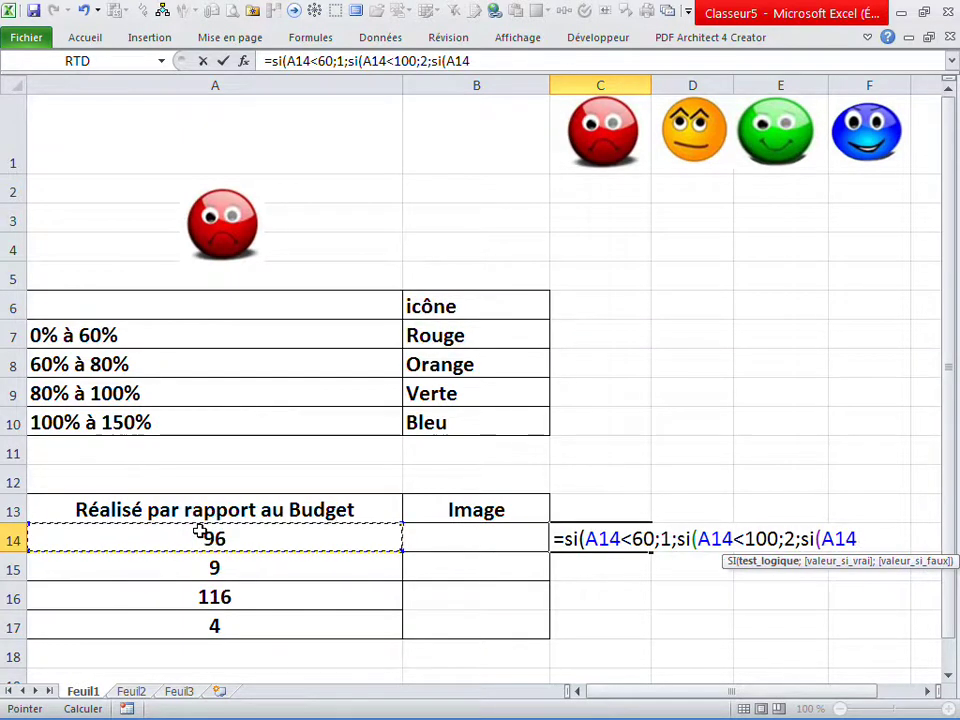
pyautogui.write('<')
# Step: Fix the second threshold to 80 and finish the formula with <100;3;4
pyautogui.click(781, 539)
pyautogui.press('BackSpace')
pyautogui.press('BackSpace')
pyautogui.press('BackSpace')
pyautogui.write('80')
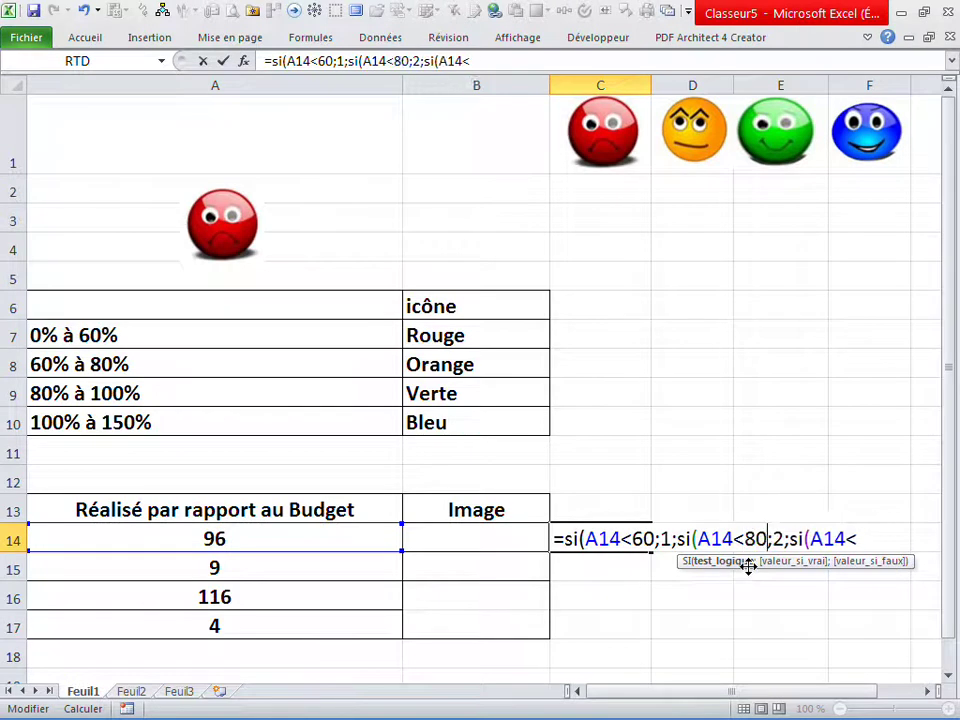
pyautogui.click(865, 539)
pyautogui.write('100.')
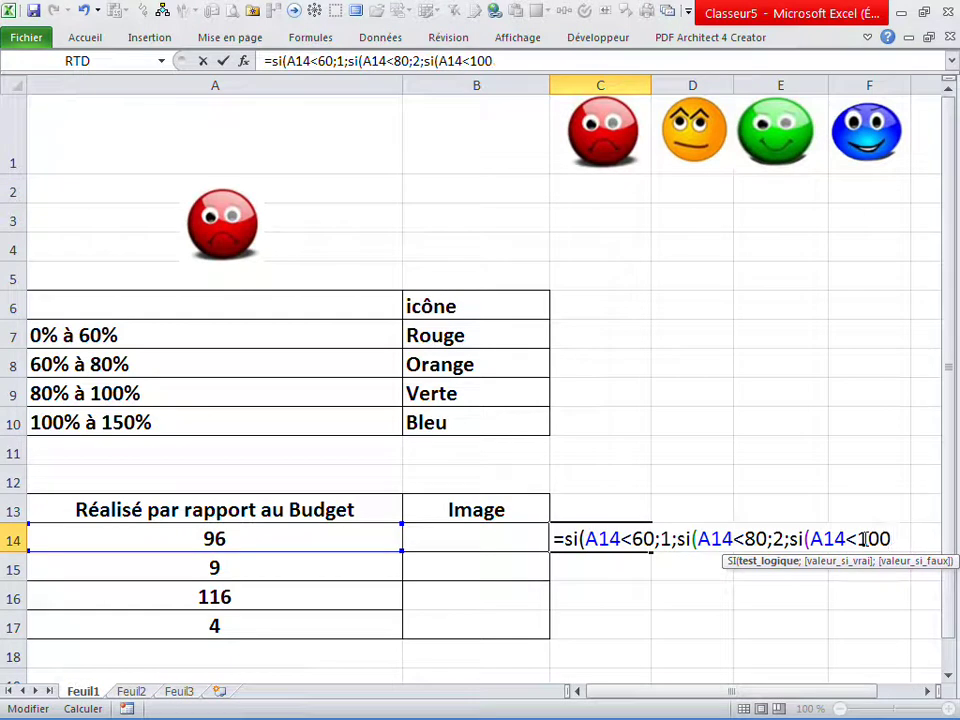
pyautogui.write(';63')
pyautogui.press('BackSpace')
pyautogui.press('BackSpace')
pyautogui.write('3;')
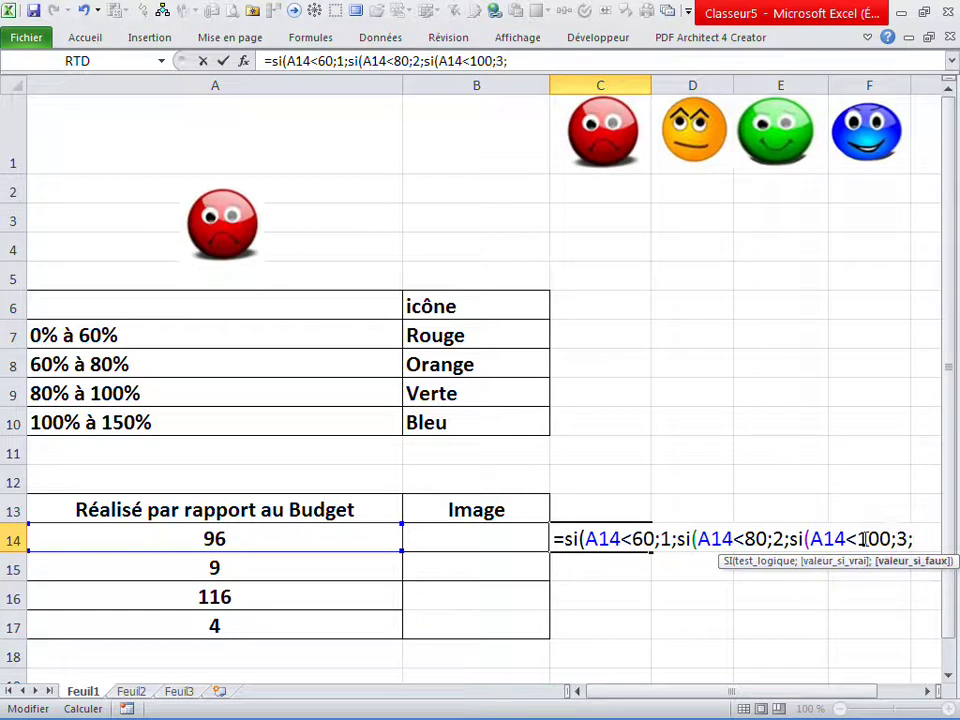
pyautogui.write('4)')
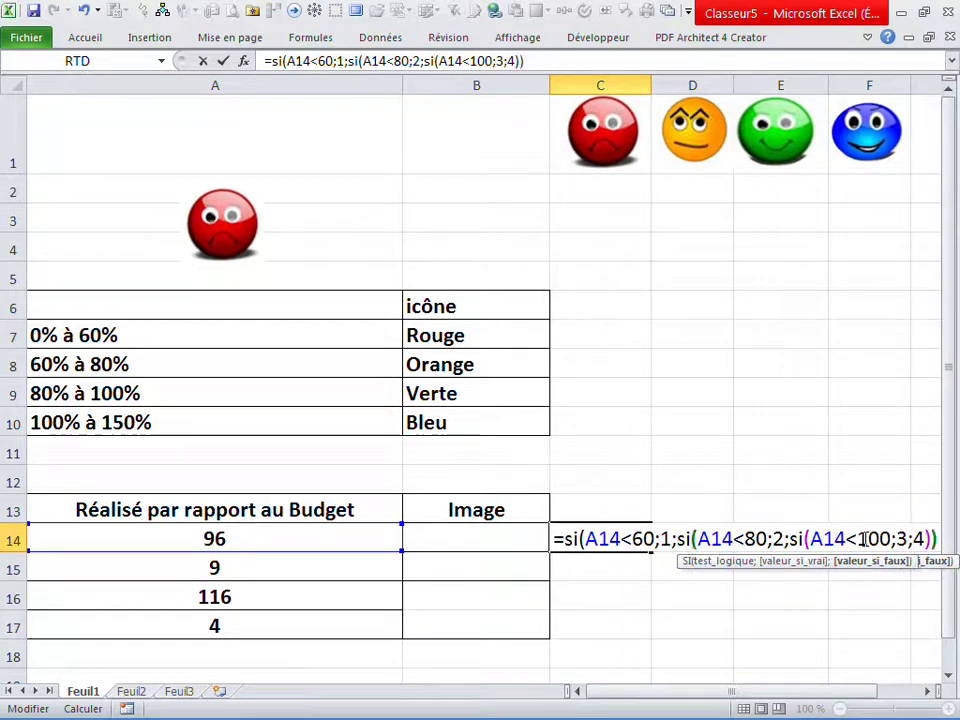
pyautogui.write(')')
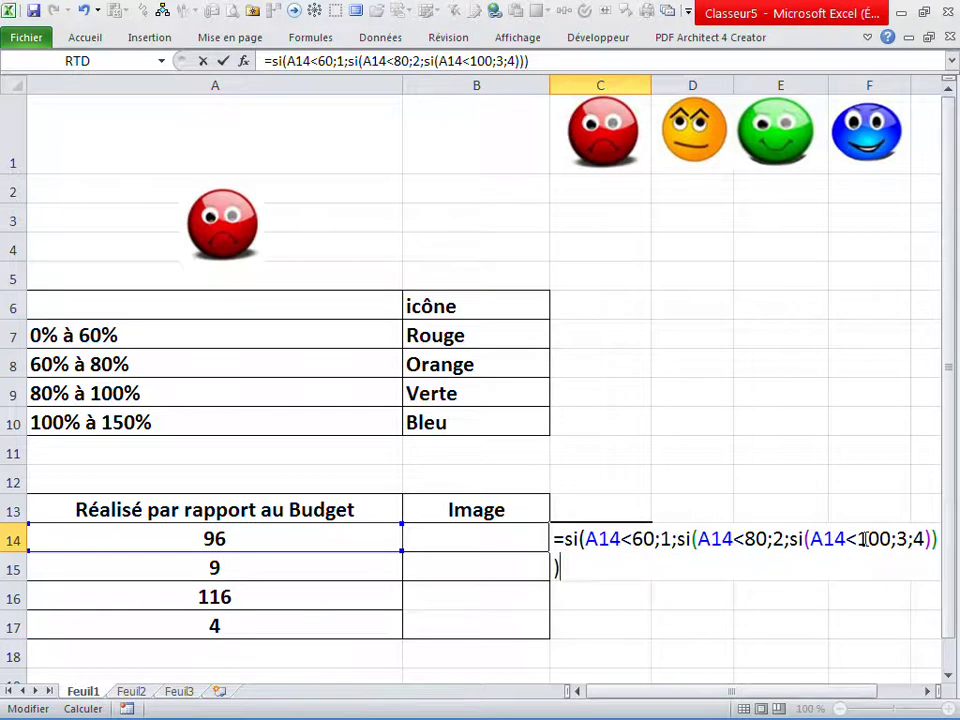
pyautogui.press('Return')
# Step: Review C14's result of 3 against A14's value 96 and reopen C14's formula
pyautogui.click(621, 541)
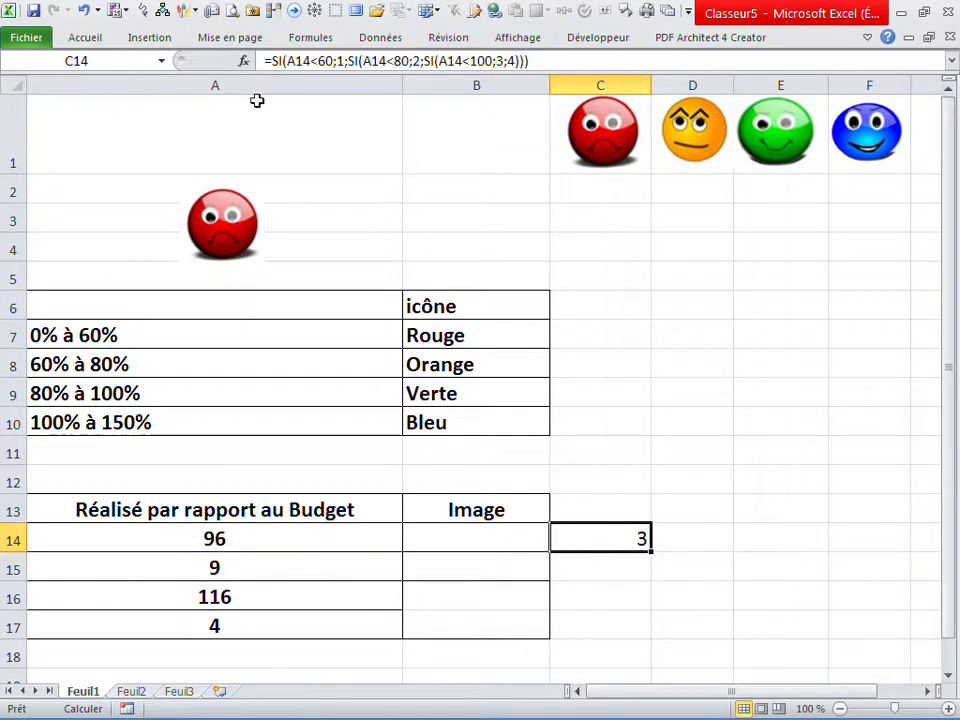
pyautogui.click(243, 543)
pyautogui.doubleClick(613, 546)
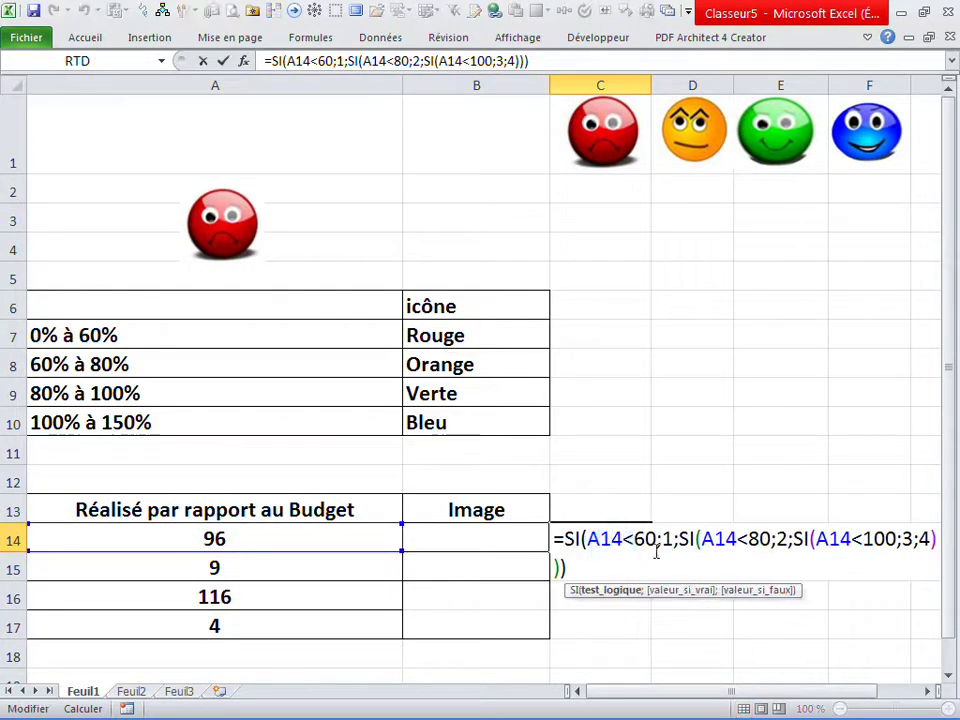
pyautogui.press('Escape')
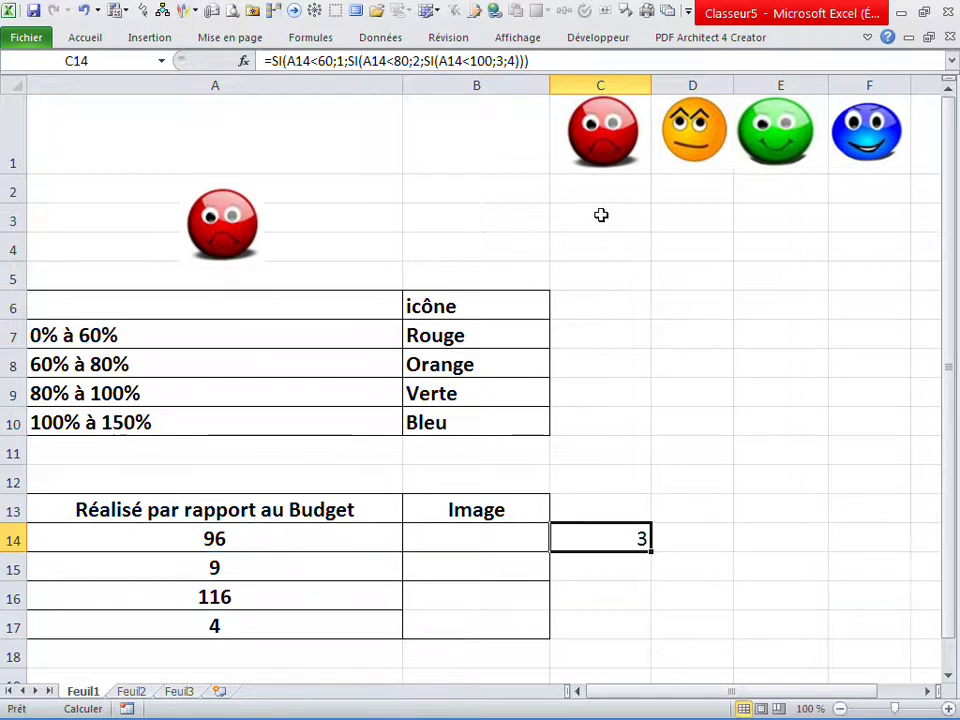
pyautogui.click(603, 184)
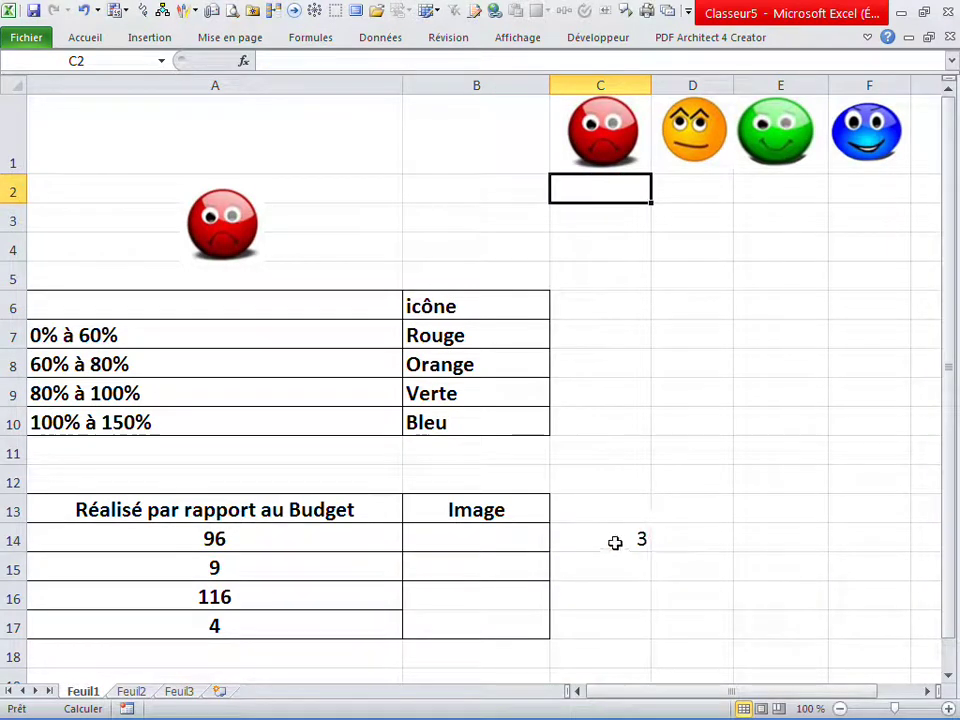
pyautogui.click(146, 364)
pyautogui.click(411, 364)
pyautogui.click(701, 187)
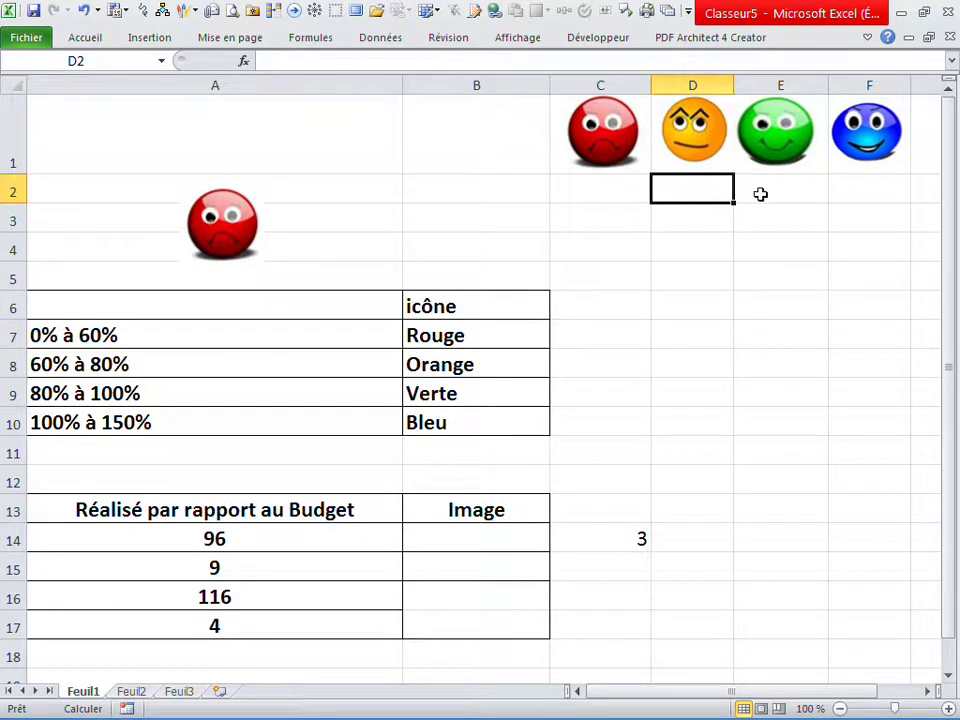
pyautogui.click(166, 401)
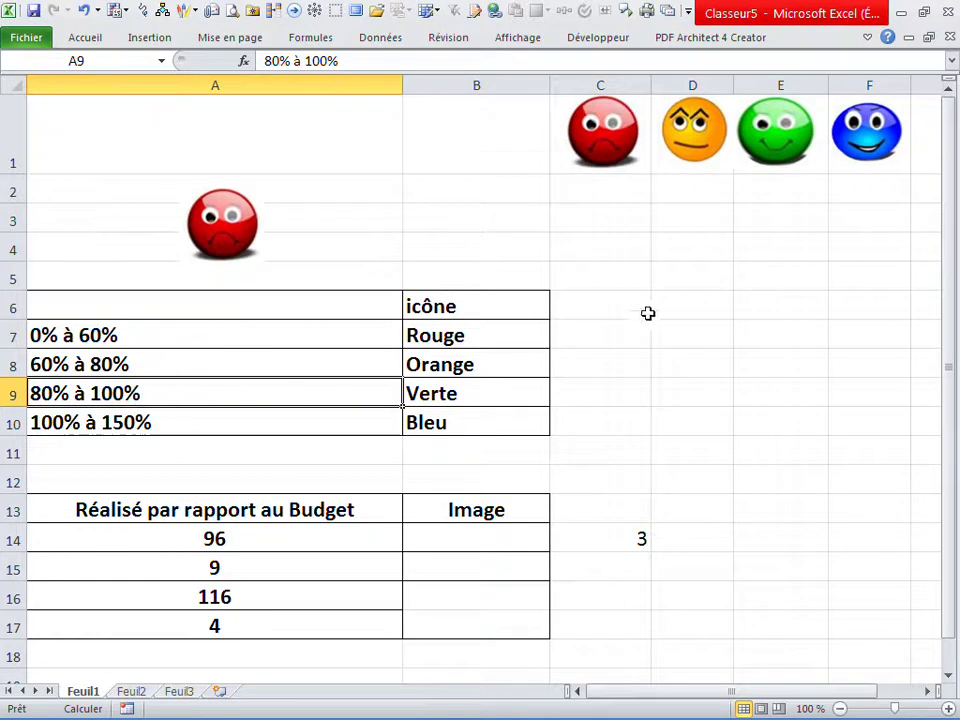
pyautogui.click(774, 195)
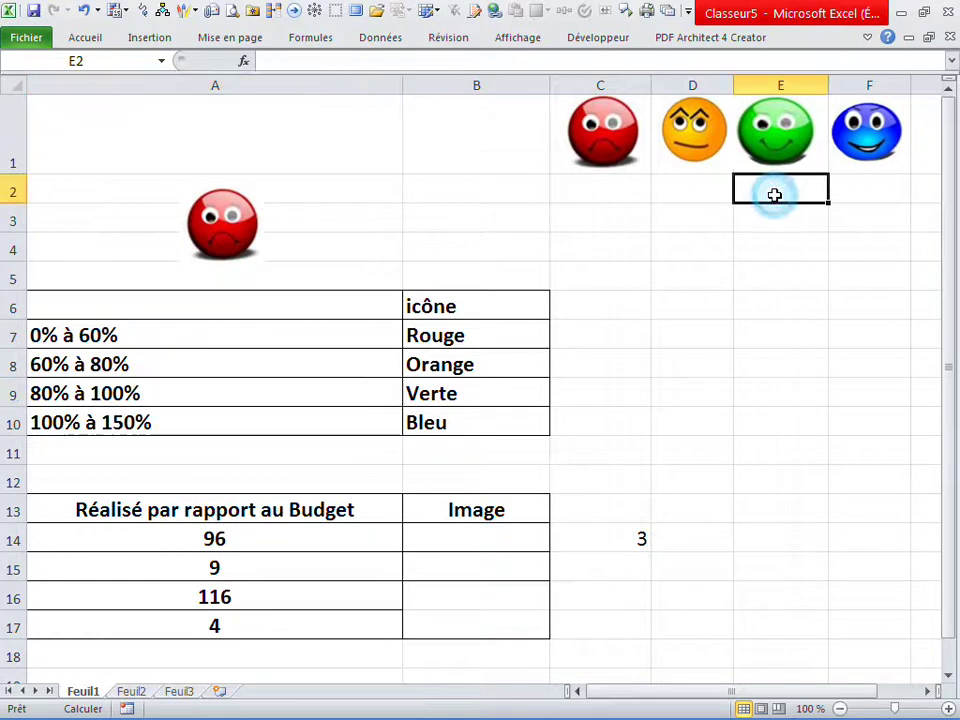
pyautogui.click(849, 194)
pyautogui.click(463, 425)
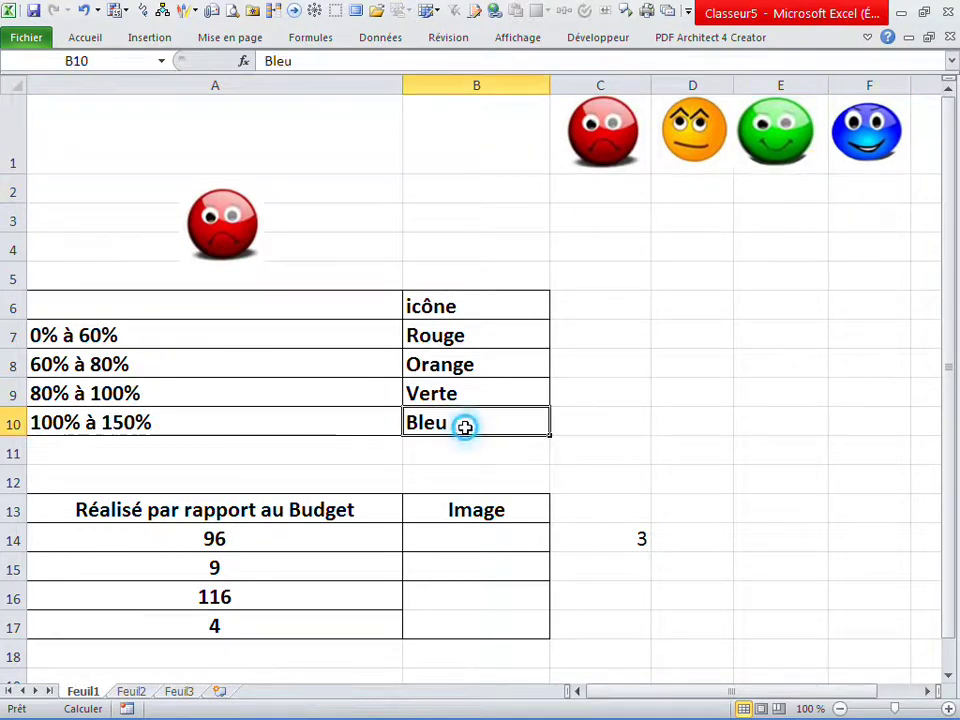
pyautogui.click(613, 538)
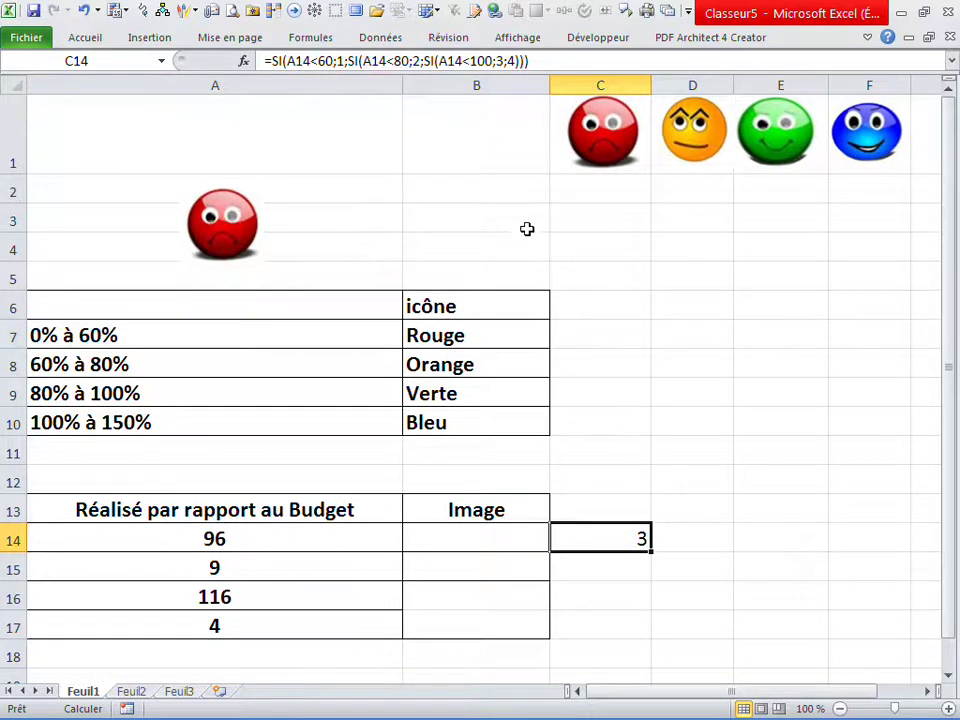
pyautogui.click(499, 137)
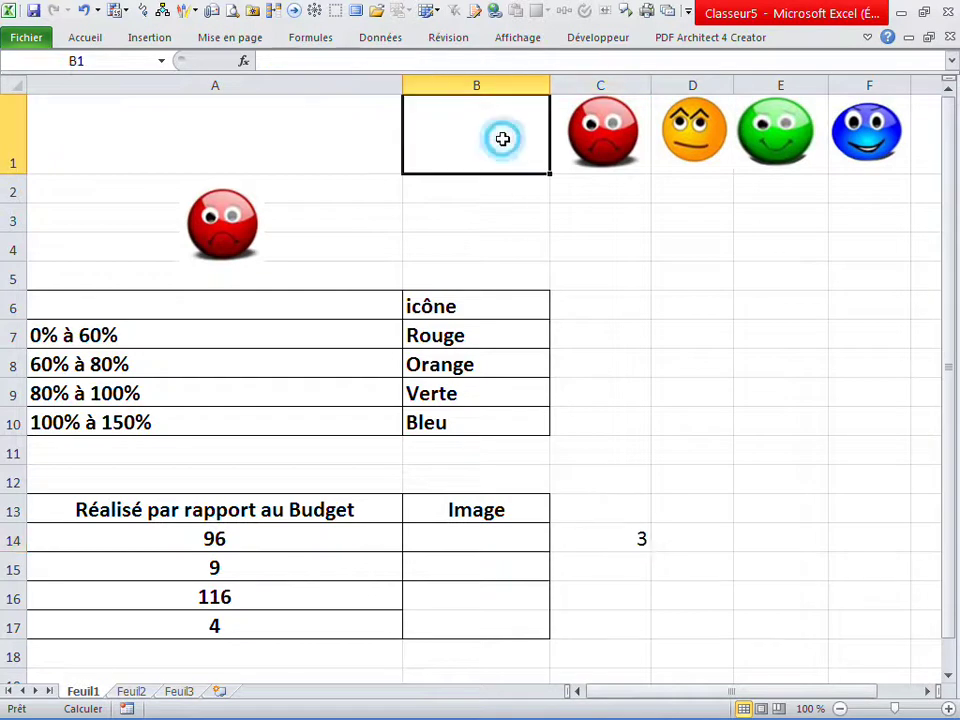
pyautogui.click(591, 533)
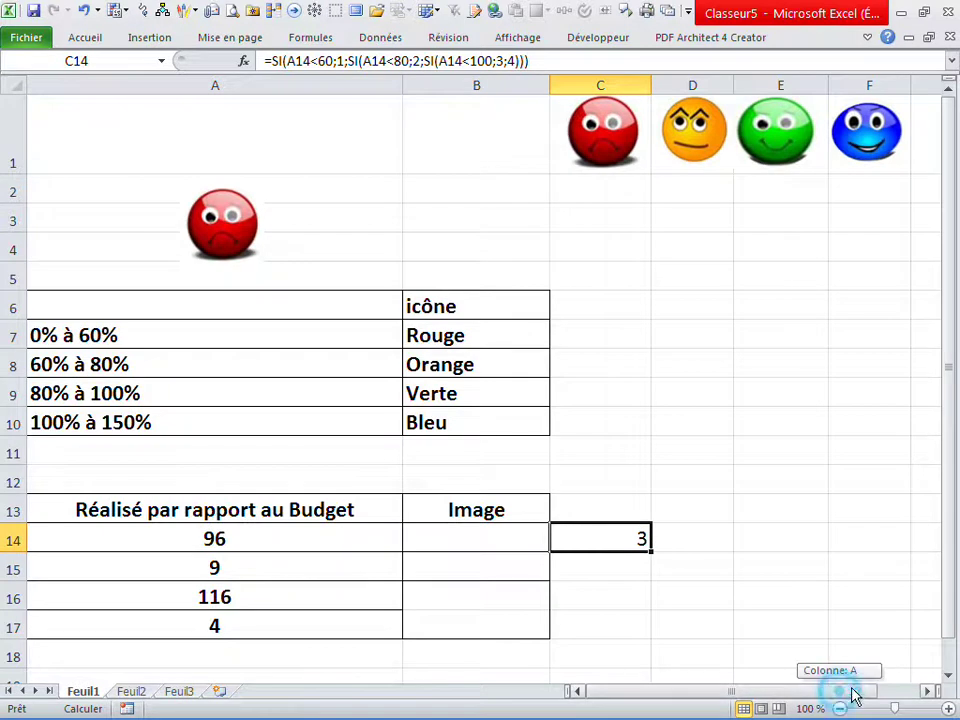
pyautogui.click(675, 583)
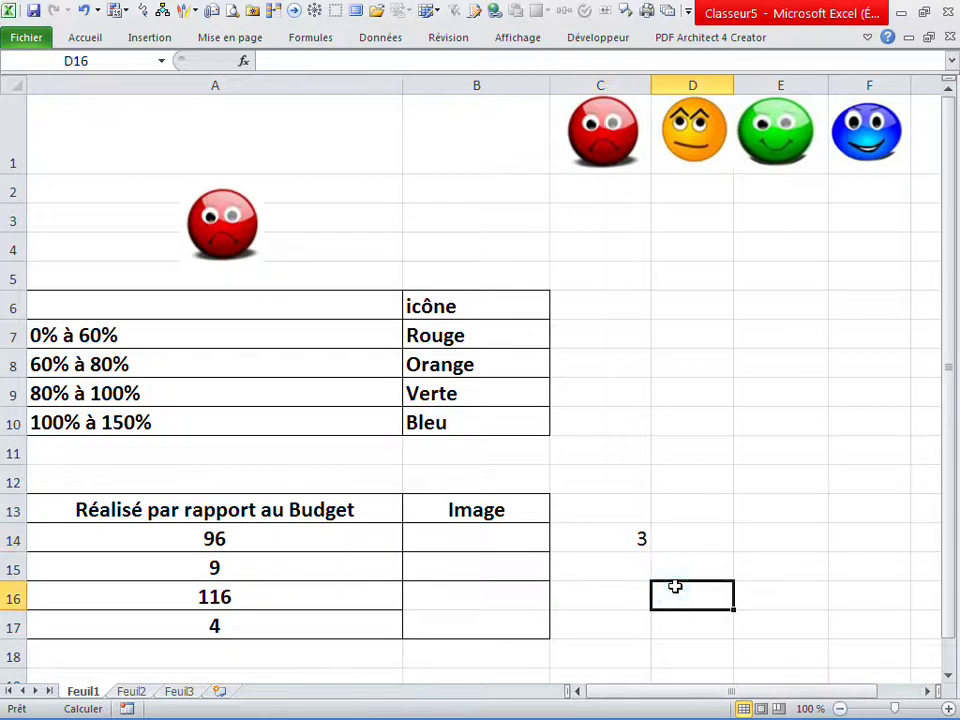
pyautogui.keyDown('ctrl'); pyautogui.scroll(-1, 675, 583); pyautogui.keyUp('ctrl')
# Step: Wrap C14's nested SI inside =DECALER(B1;0;SI(...)) so the cell shows 0
pyautogui.click(535, 465)
pyautogui.doubleClick(535, 465)
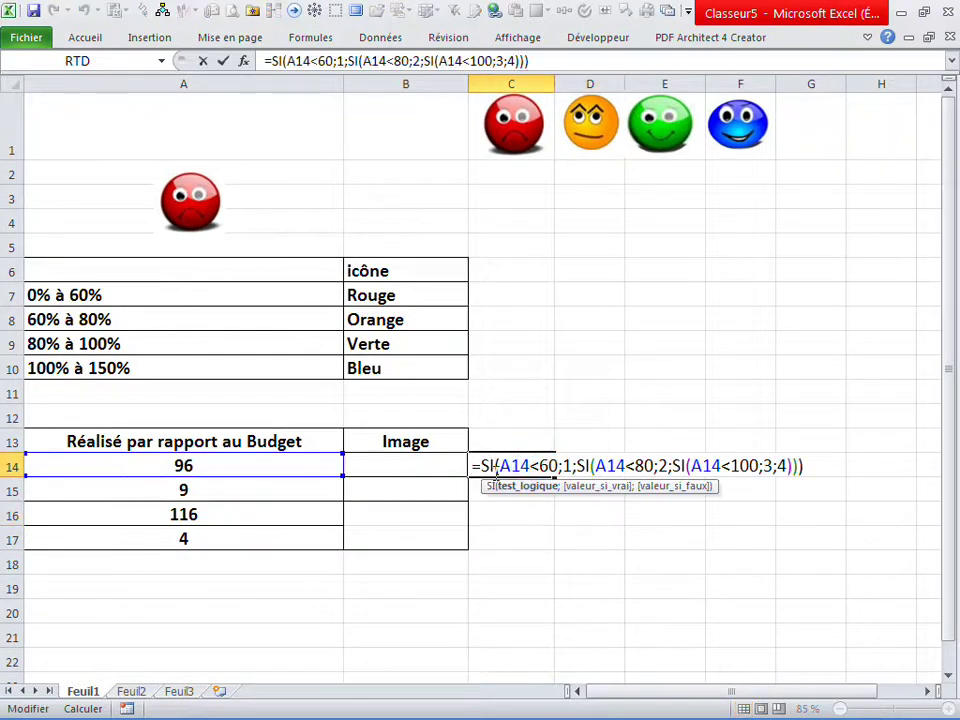
pyautogui.click(480, 466)
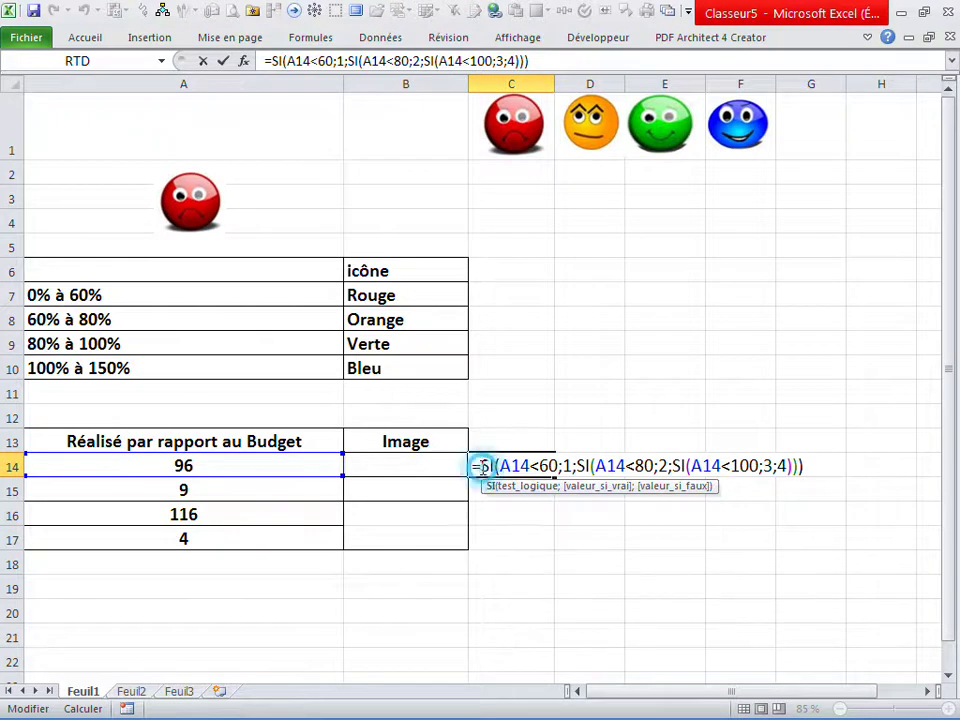
pyautogui.write('de')
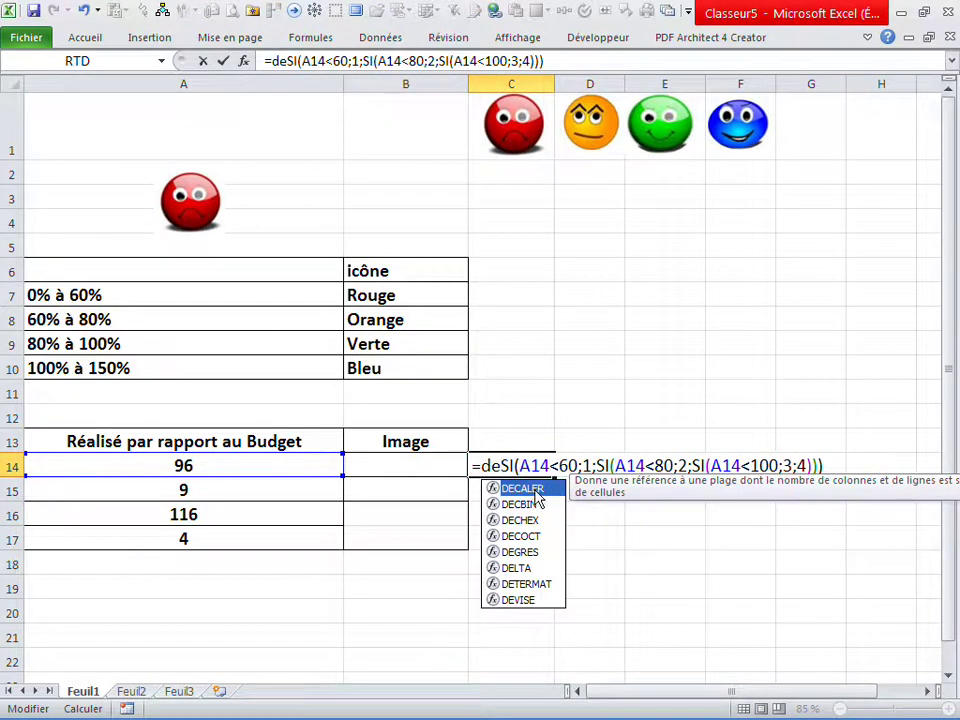
pyautogui.doubleClick(522, 487)
pyautogui.click(418, 150)
pyautogui.write(';')
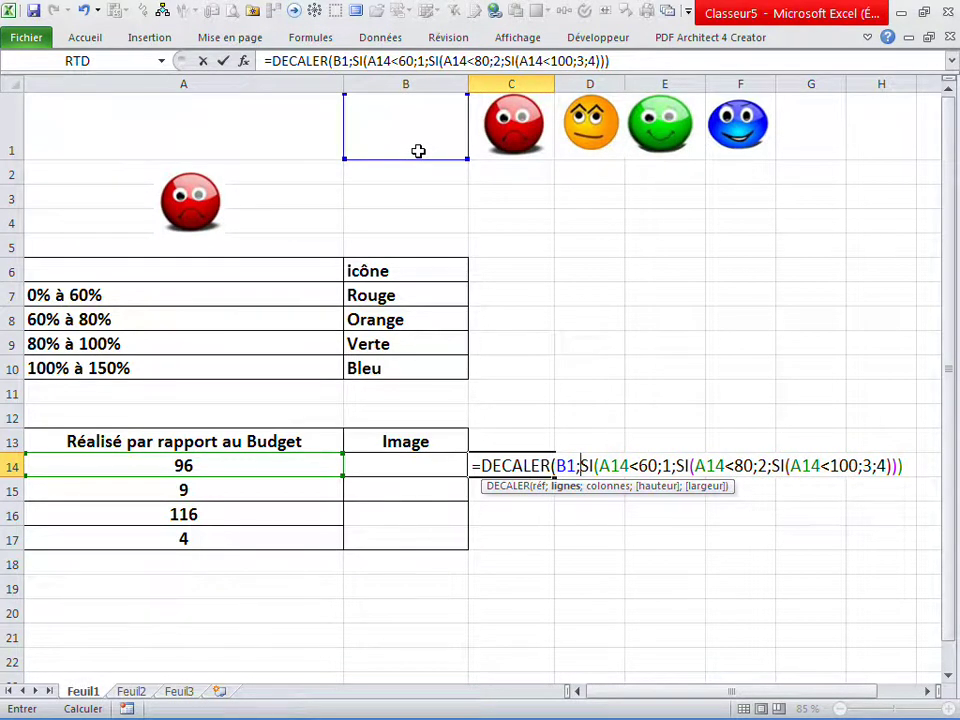
pyautogui.write('0;')
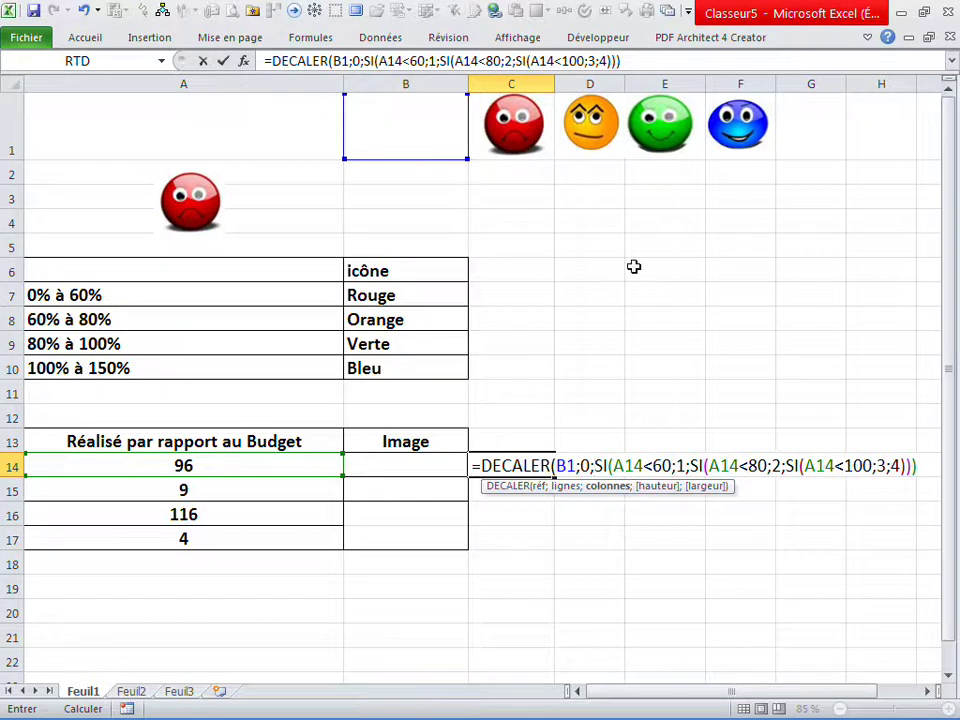
pyautogui.click(916, 465)
pyautogui.press('Return')
pyautogui.click(495, 462)
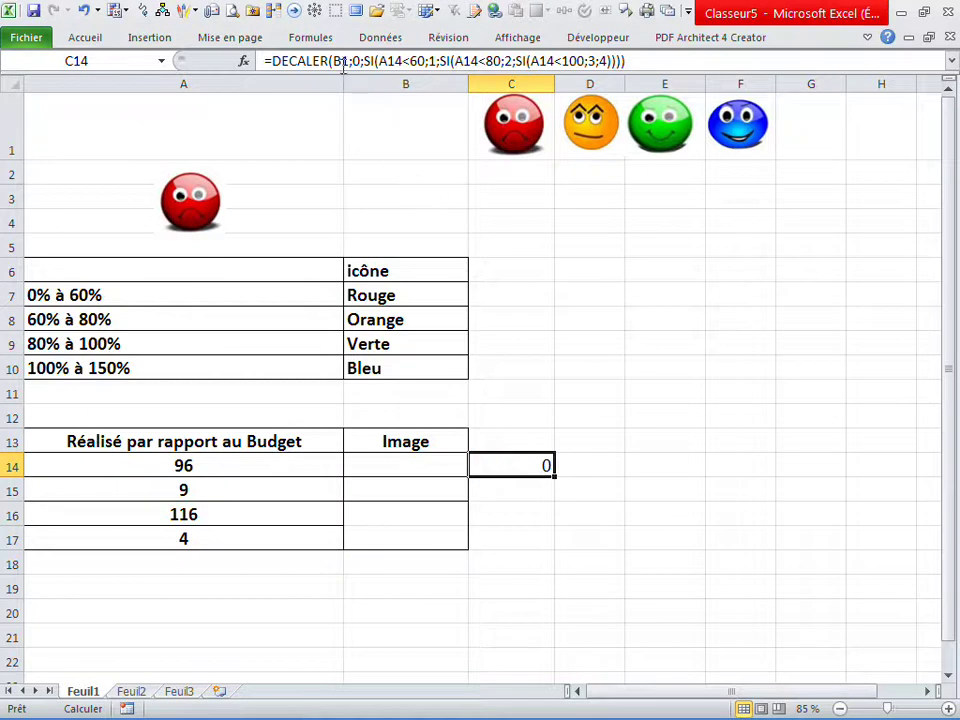
# Step: Make the DECALER reference in C14 absolute as $B$1
pyautogui.click(427, 141)
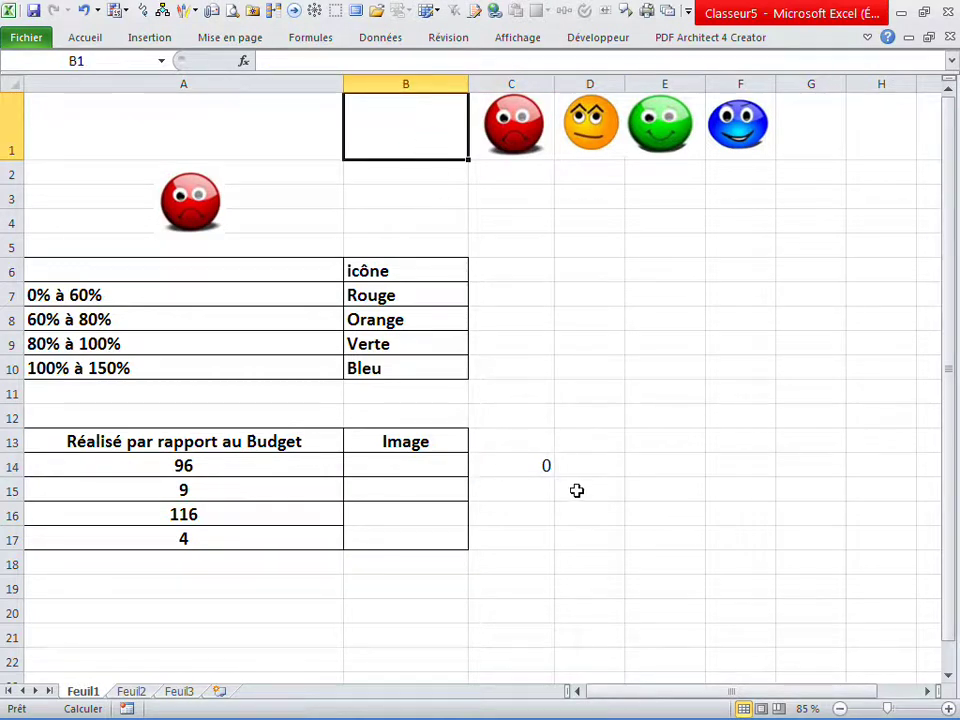
pyautogui.click(524, 463)
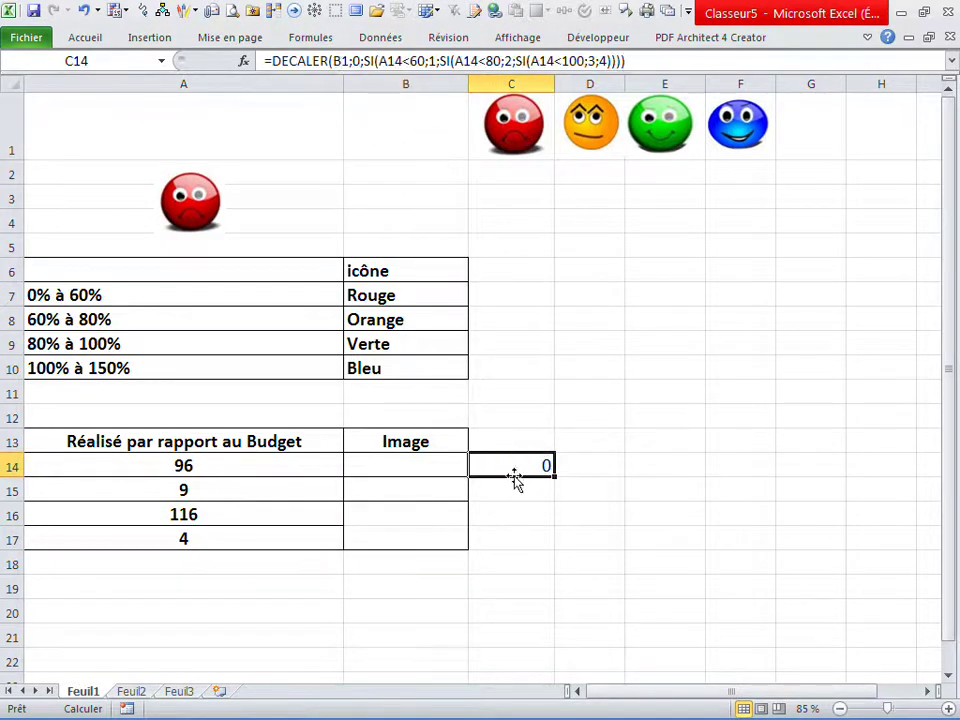
pyautogui.doubleClick(515, 468)
pyautogui.moveTo(573, 466); pyautogui.dragTo(565, 466)
pyautogui.press('F4')
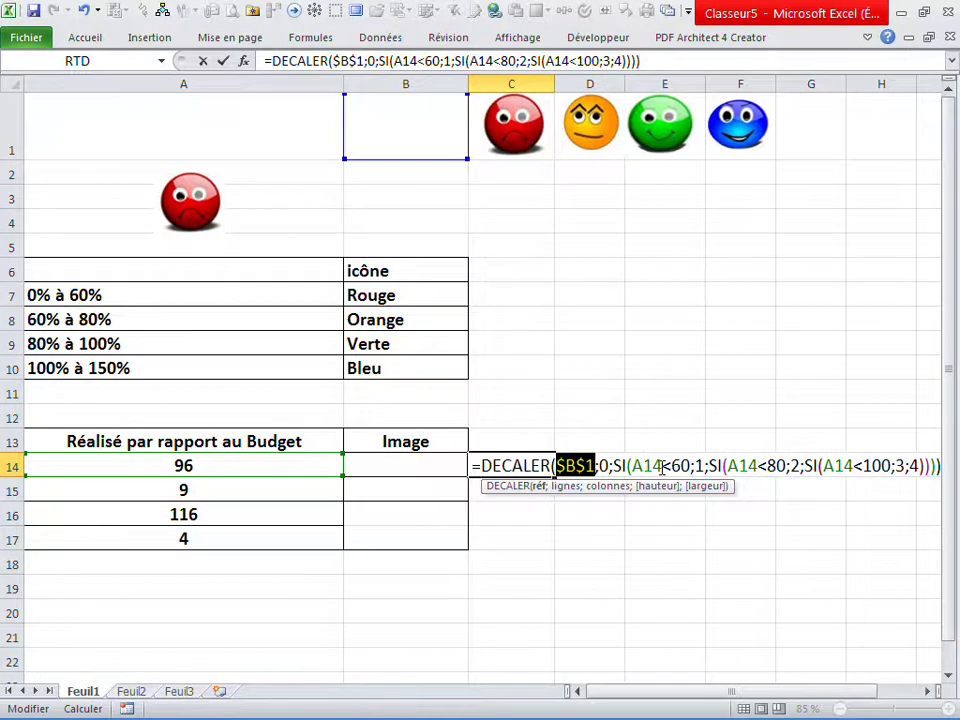
pyautogui.press('Return')
# Step: Fill C14's formula down through C17
pyautogui.click(615, 536)
pyautogui.click(541, 466)
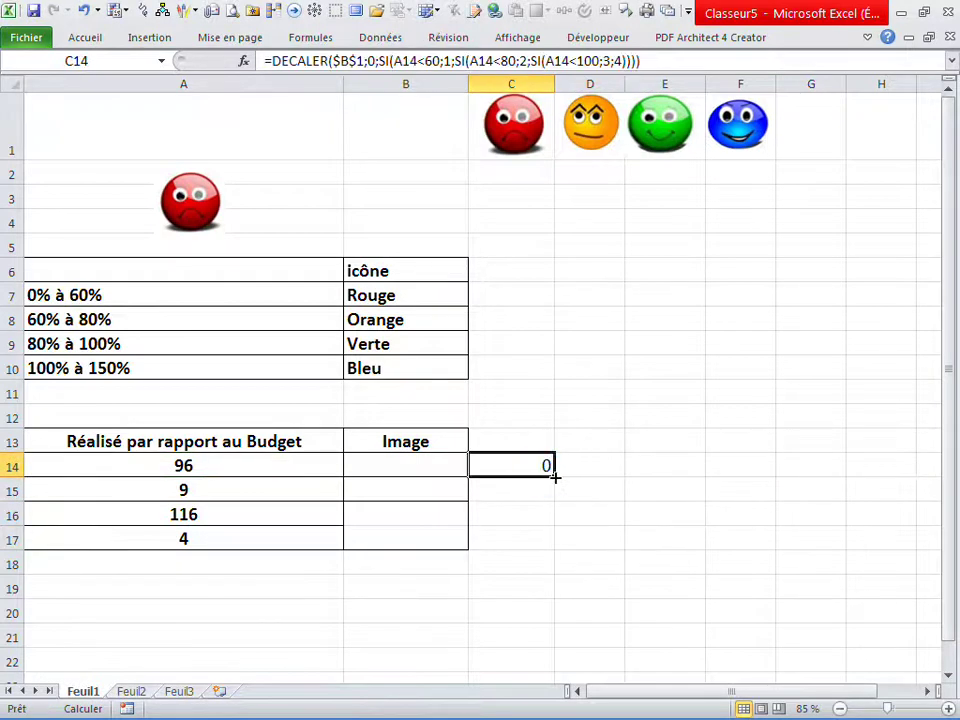
pyautogui.moveTo(555, 477); pyautogui.dragTo(553, 548)
pyautogui.click(276, 486)
pyautogui.click(505, 469)
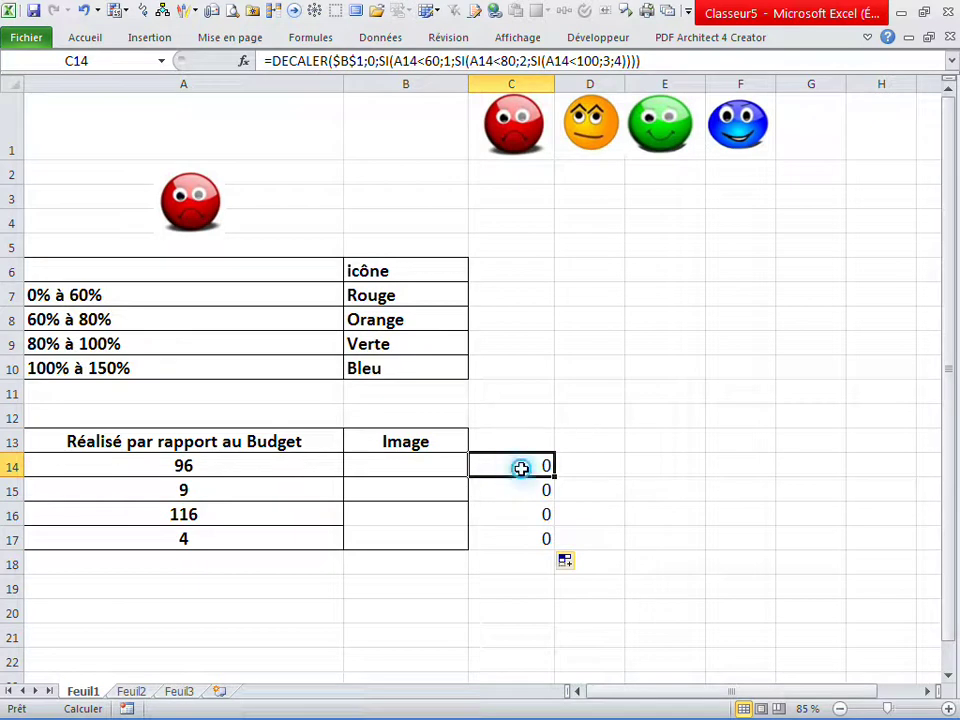
# Step: Make all three A14 references in C14's formula absolute ($A$14)
pyautogui.doubleClick(521, 467)
pyautogui.moveTo(661, 467); pyautogui.dragTo(640, 466)
pyautogui.press('F4')
pyautogui.moveTo(776, 466); pyautogui.dragTo(745, 467)
pyautogui.press('F4')
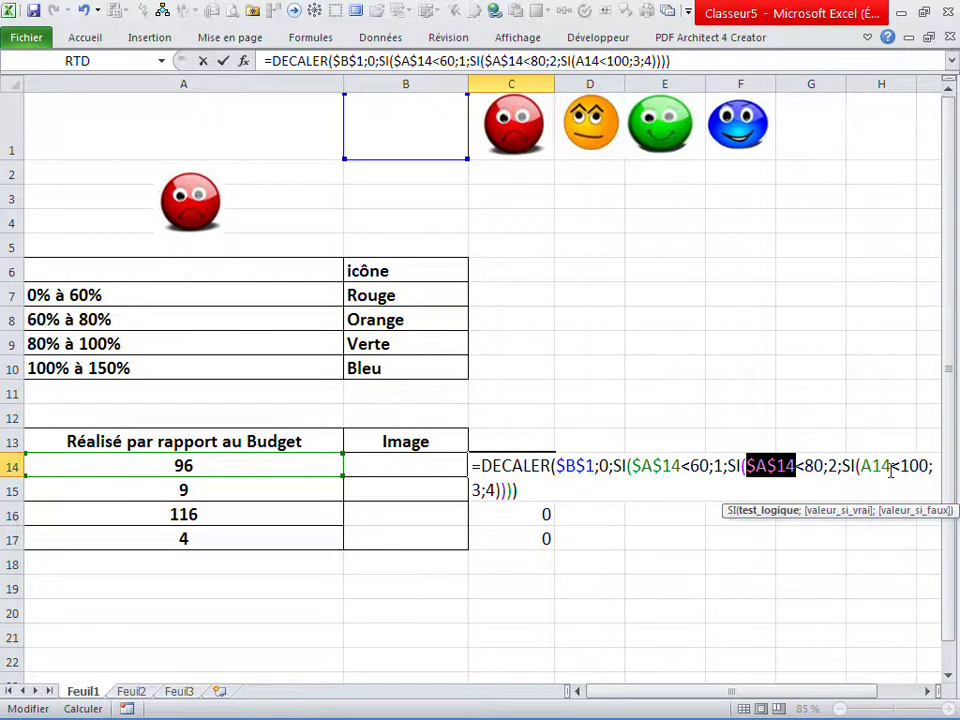
pyautogui.moveTo(887, 466); pyautogui.dragTo(862, 466)
pyautogui.press('F4')
pyautogui.press('Return')
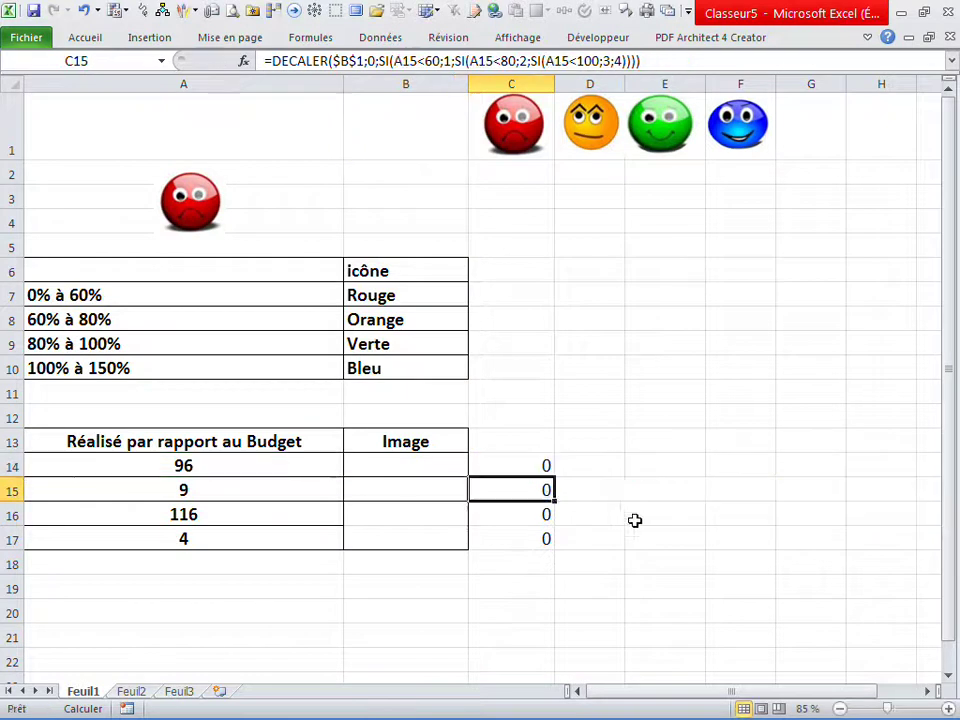
# Step: Make all three A15 references in C15's formula absolute ($A$15)
pyautogui.doubleClick(542, 490)
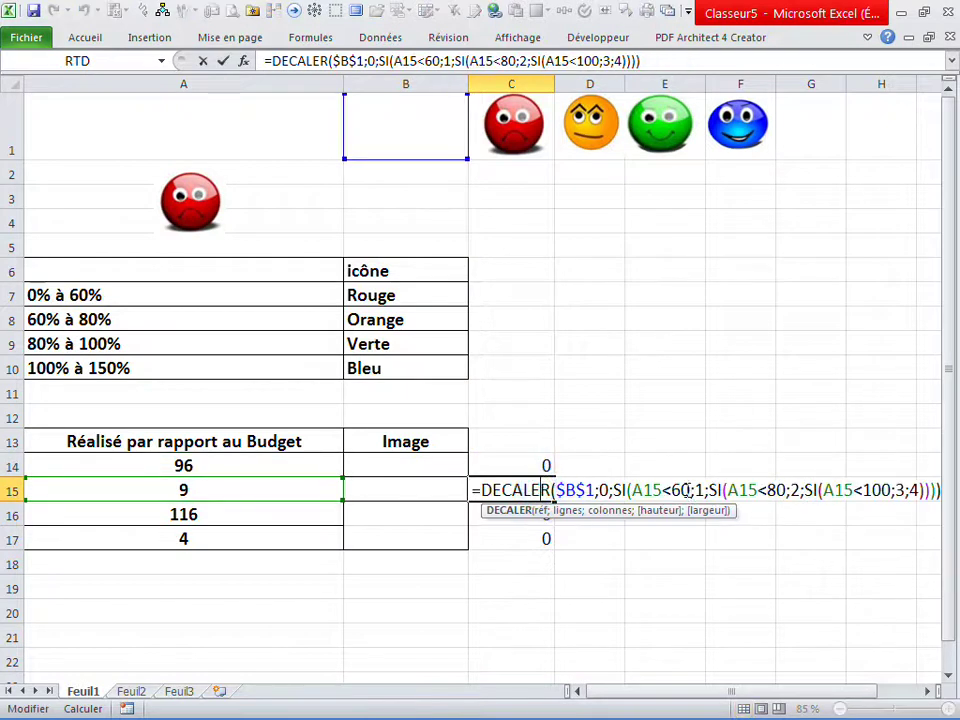
pyautogui.moveTo(661, 490); pyautogui.dragTo(633, 490)
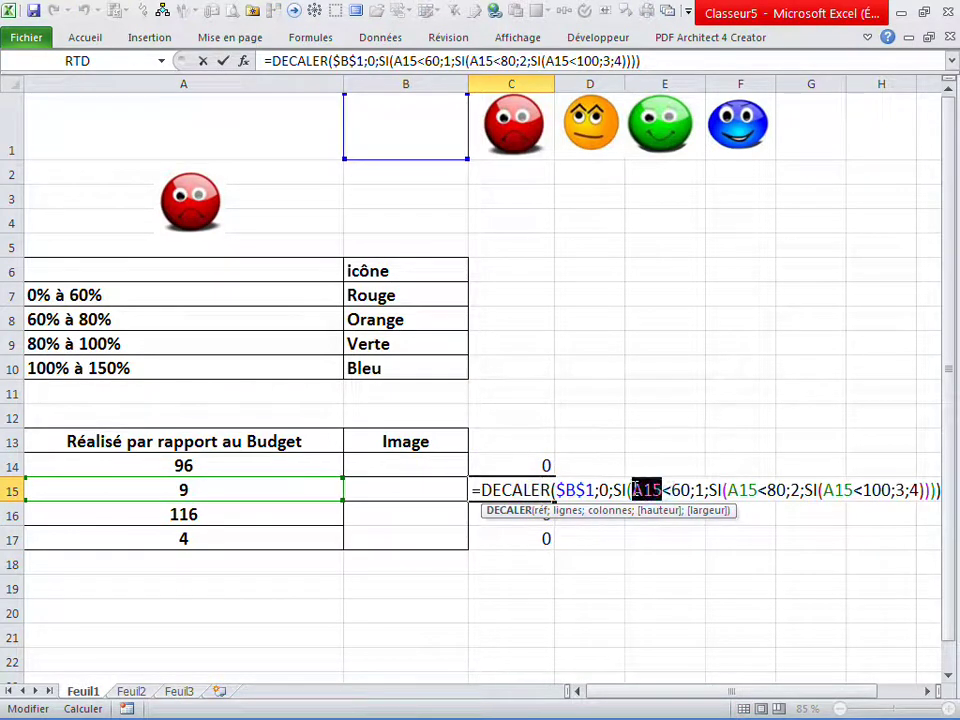
pyautogui.press('F4')
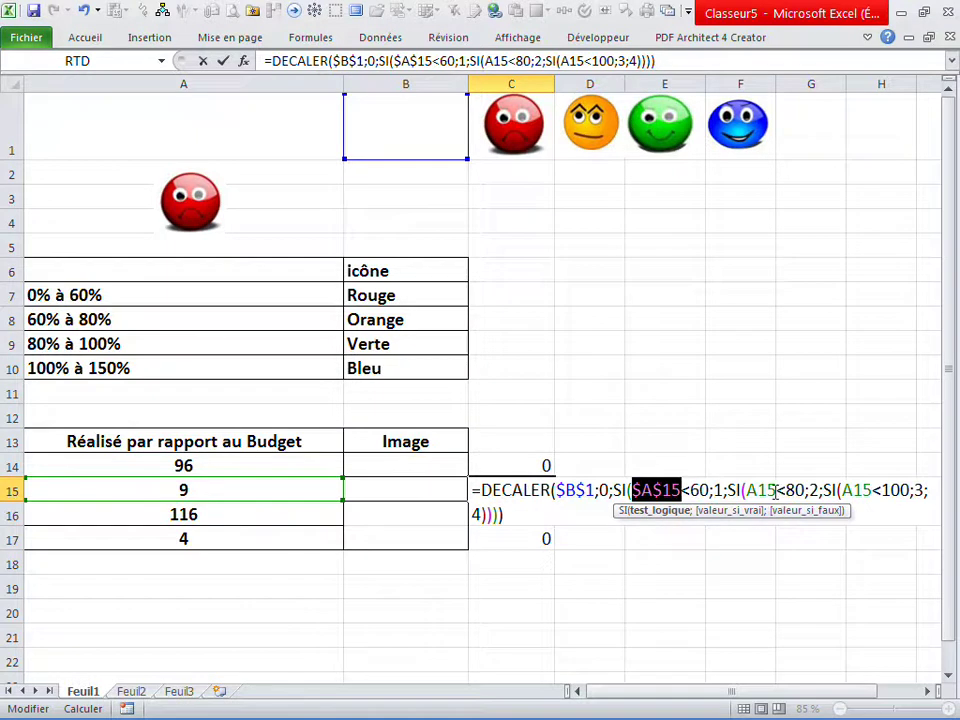
pyautogui.moveTo(776, 490); pyautogui.dragTo(747, 490)
pyautogui.press('F4')
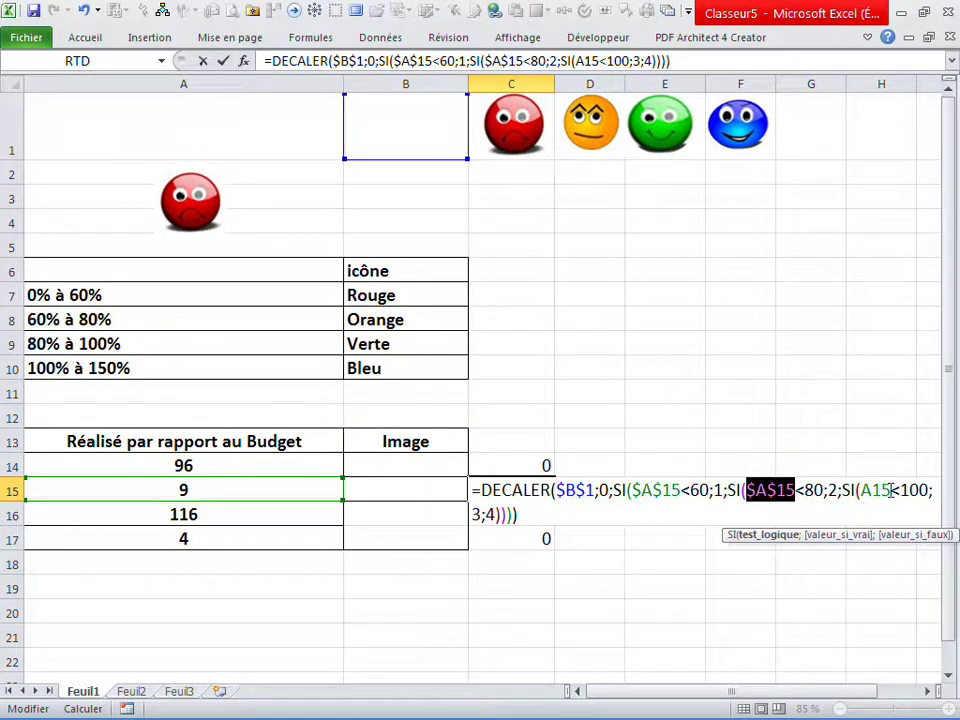
pyautogui.moveTo(891, 490); pyautogui.dragTo(862, 490)
pyautogui.press('F4')
pyautogui.press('Return')
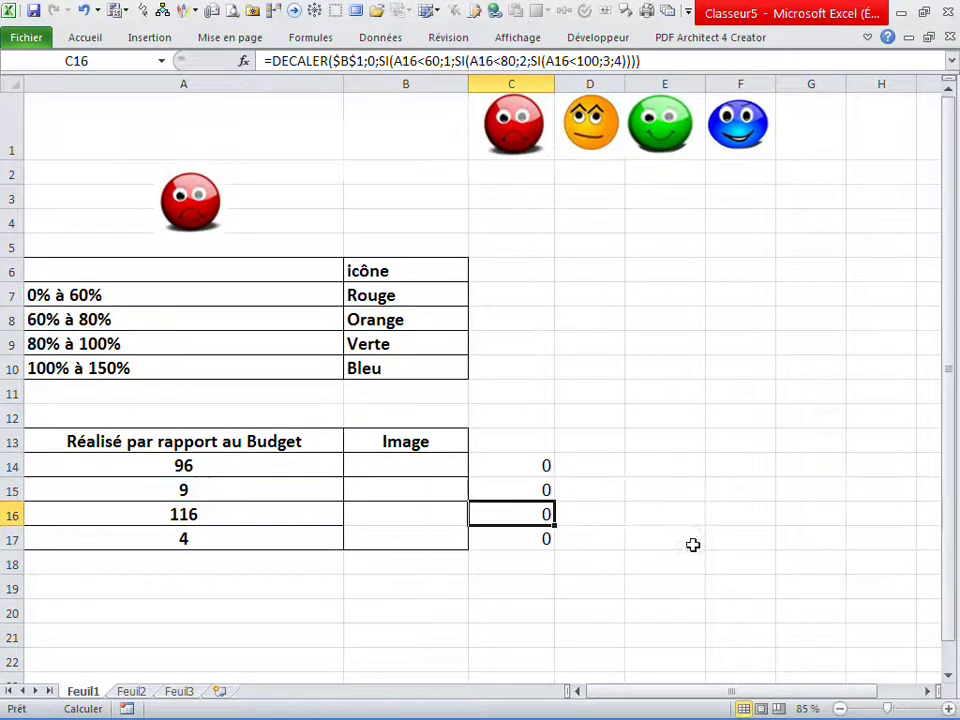
# Step: Make all three A16 references in C16's formula absolute ($A$16)
pyautogui.doubleClick(545, 514)
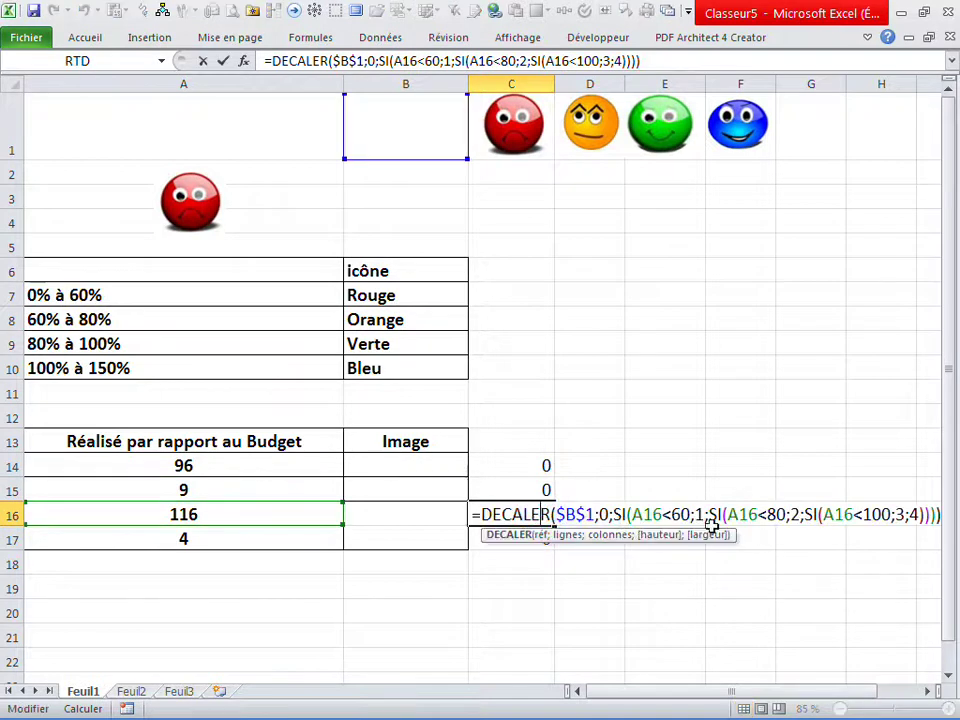
pyautogui.moveTo(659, 514); pyautogui.dragTo(643, 514)
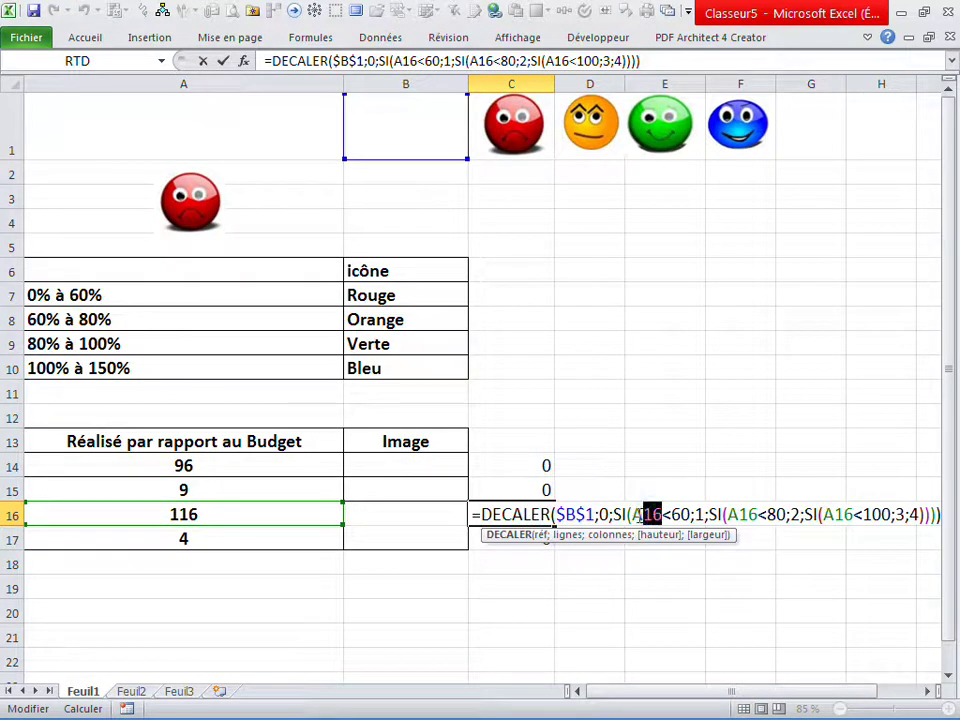
pyautogui.press('F4')
pyautogui.moveTo(779, 514); pyautogui.dragTo(748, 514)
pyautogui.press('F4')
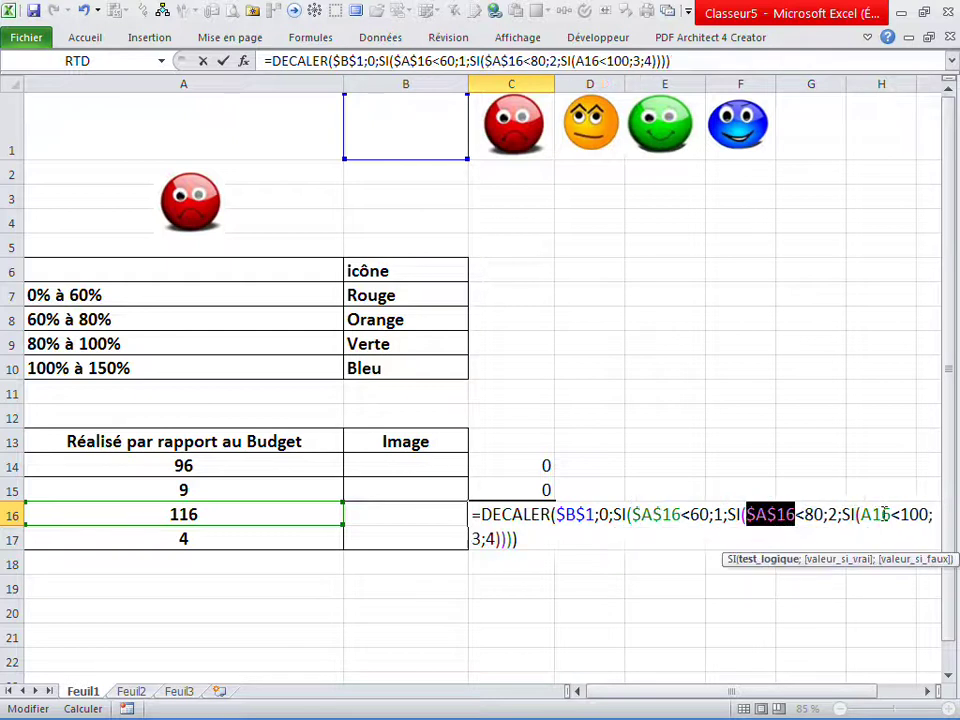
pyautogui.moveTo(889, 514); pyautogui.dragTo(862, 514)
pyautogui.press('F4')
pyautogui.press('Return')
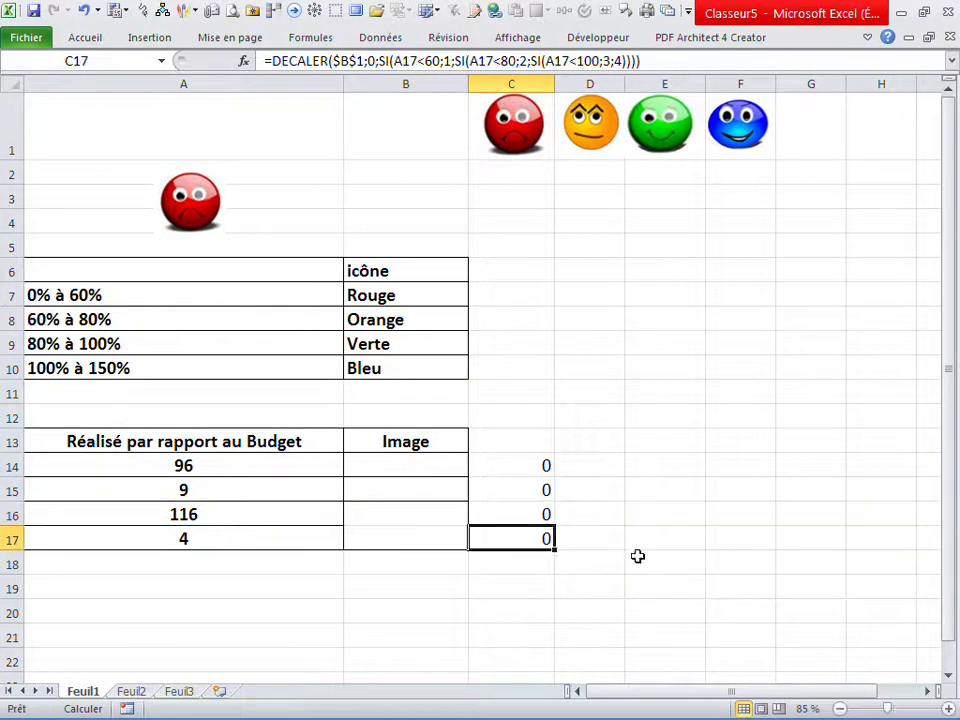
# Step: Make all three A17 references in C17's formula absolute ($A$17)
pyautogui.doubleClick(544, 530)
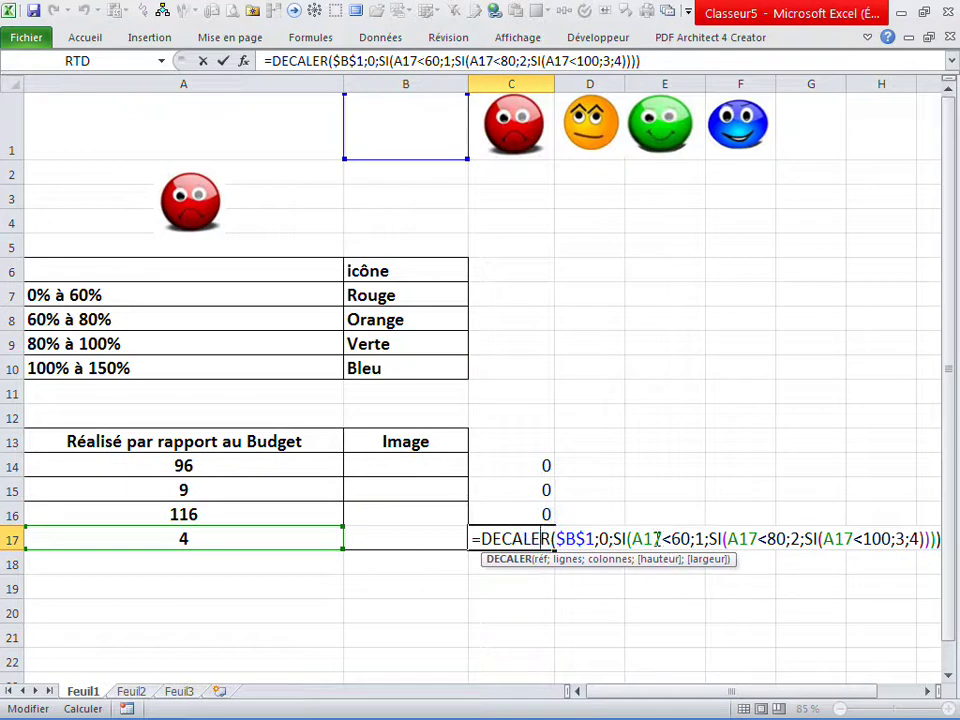
pyautogui.moveTo(659, 539); pyautogui.dragTo(634, 539)
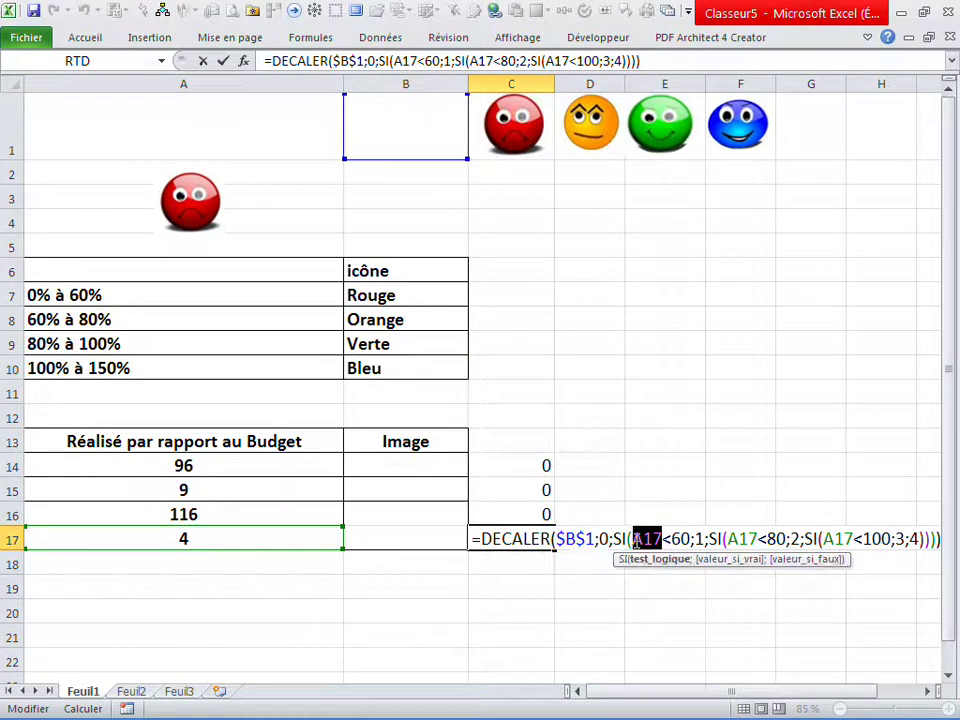
pyautogui.press('F4')
pyautogui.moveTo(777, 539); pyautogui.dragTo(748, 539)
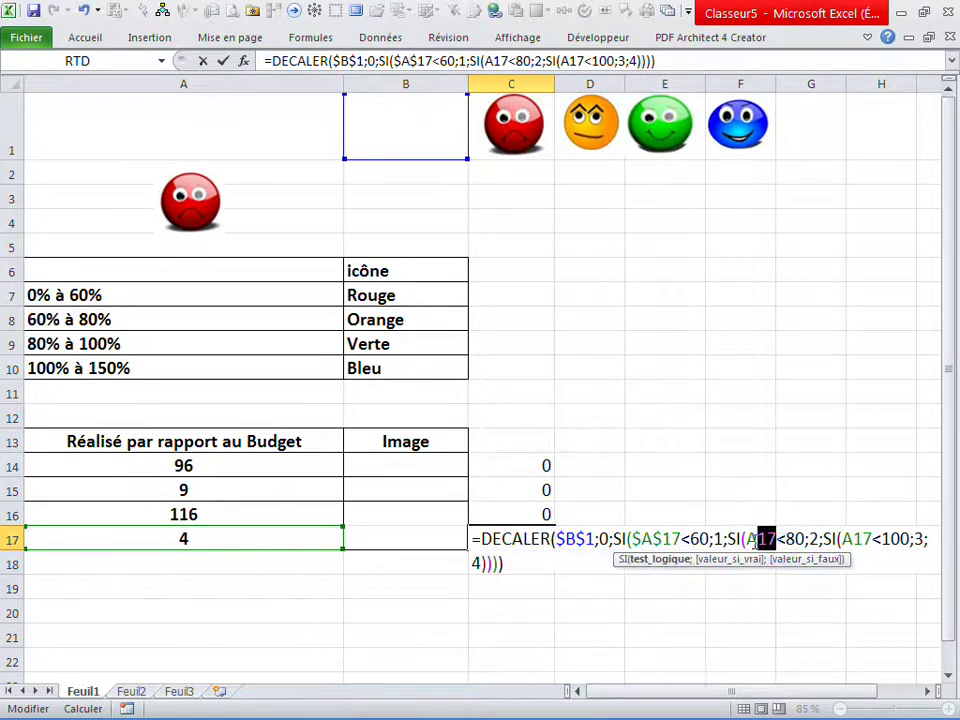
pyautogui.press('F4')
pyautogui.moveTo(889, 541); pyautogui.dragTo(862, 539)
pyautogui.press('F4')
pyautogui.press('Return')
pyautogui.click(665, 562)
pyautogui.click(521, 468)
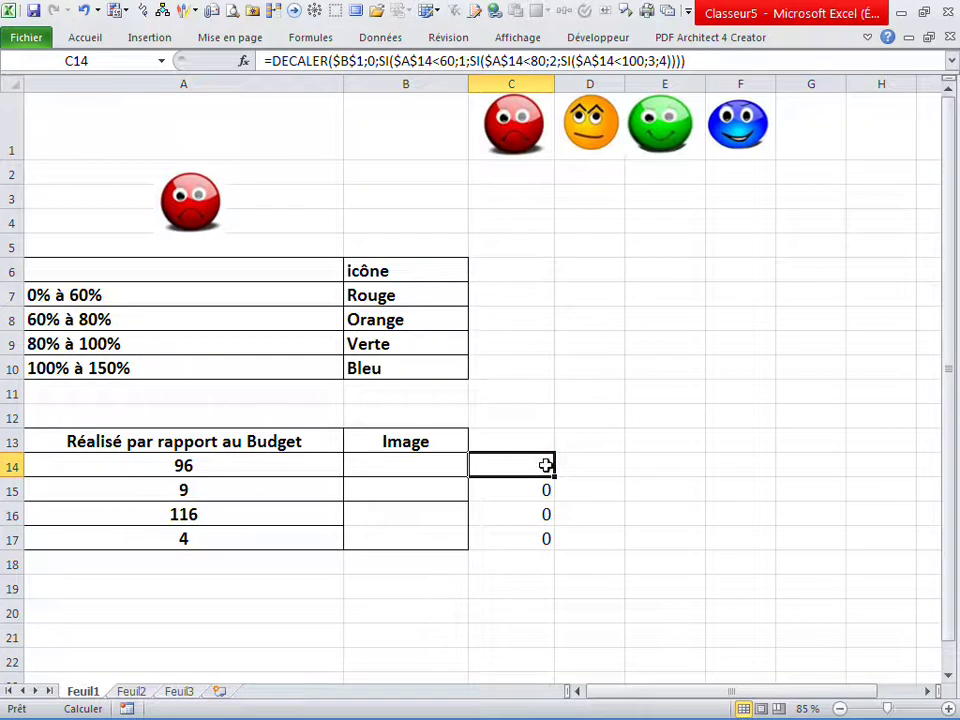
# Step: Copy C14's full DECALER formula from the formula bar
pyautogui.click(196, 207)
pyautogui.click(528, 467)
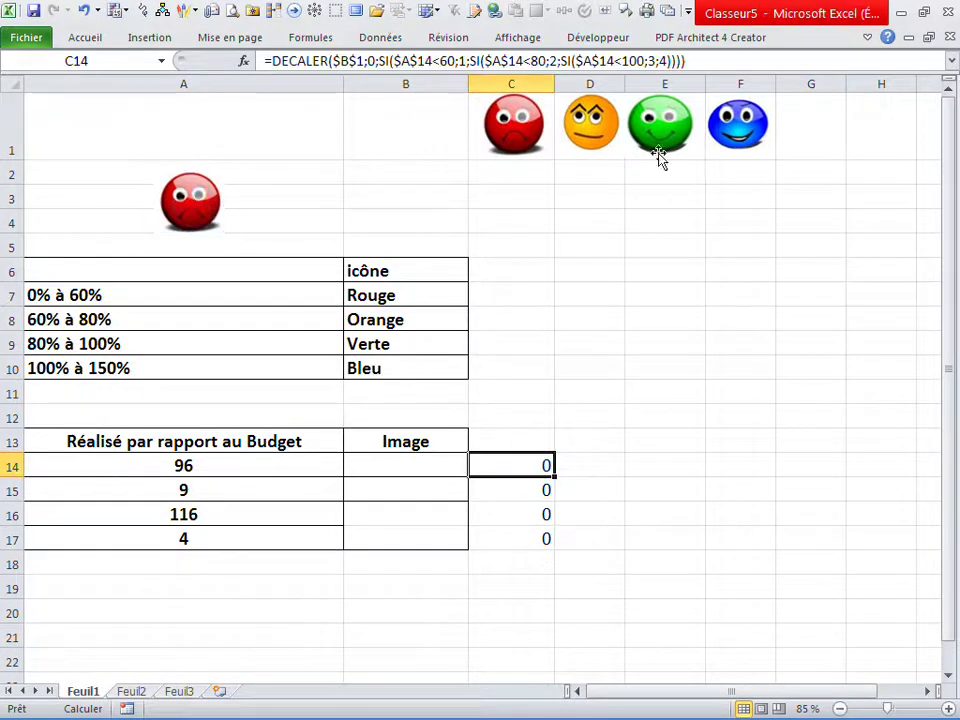
pyautogui.tripleClick(693, 61)
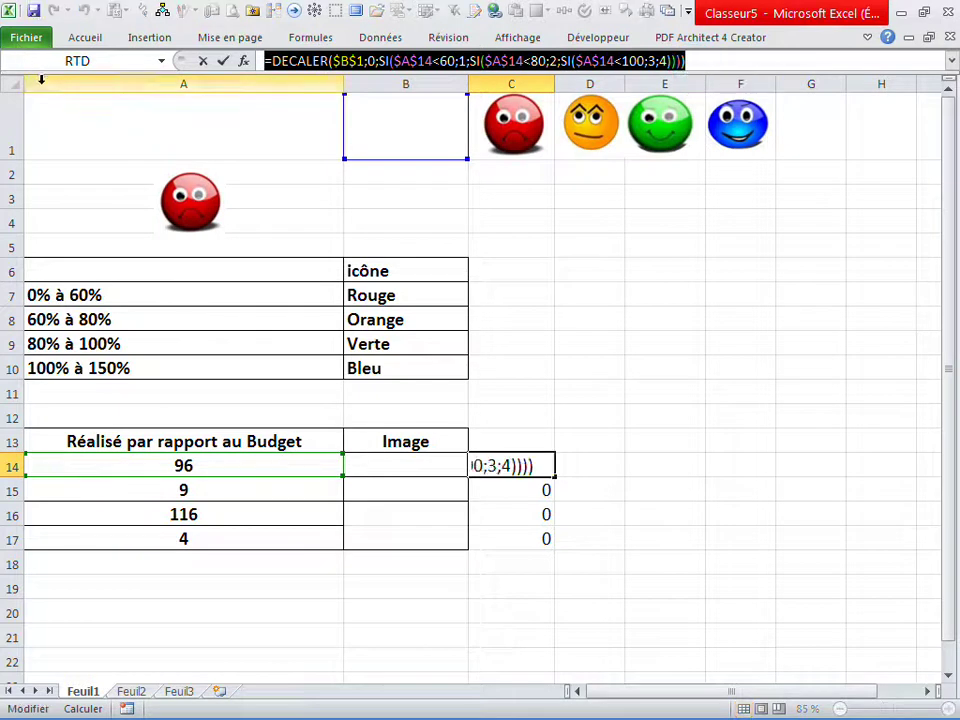
pyautogui.press('Escape')
# Step: Open the Name Manager (Formules > Gestionnaire de noms)
pyautogui.click(566, 317)
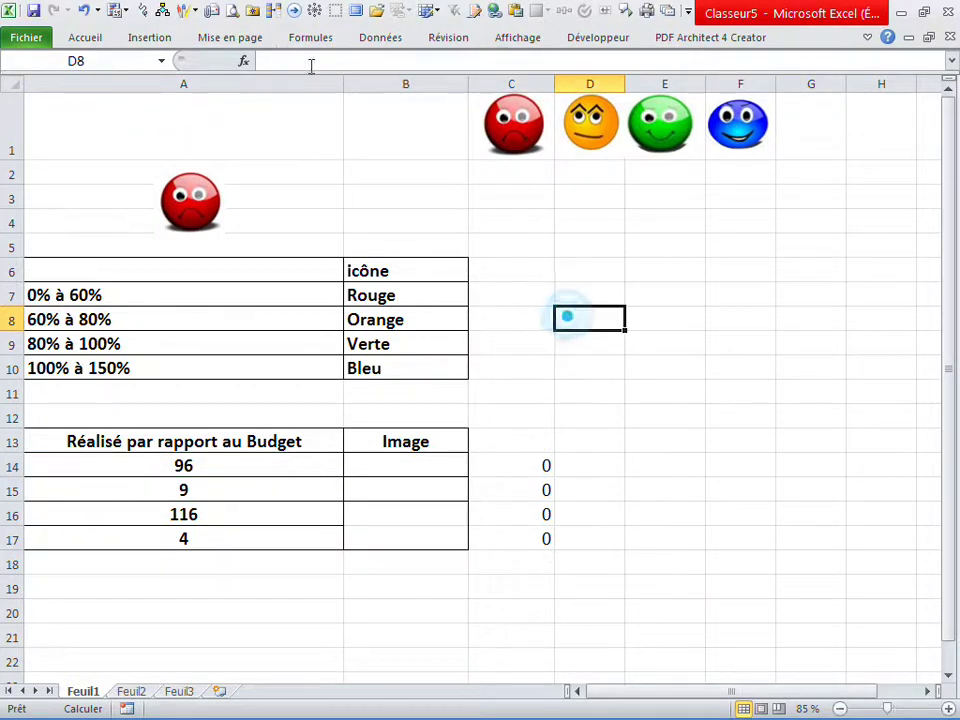
pyautogui.click(310, 40)
pyautogui.click(465, 85)
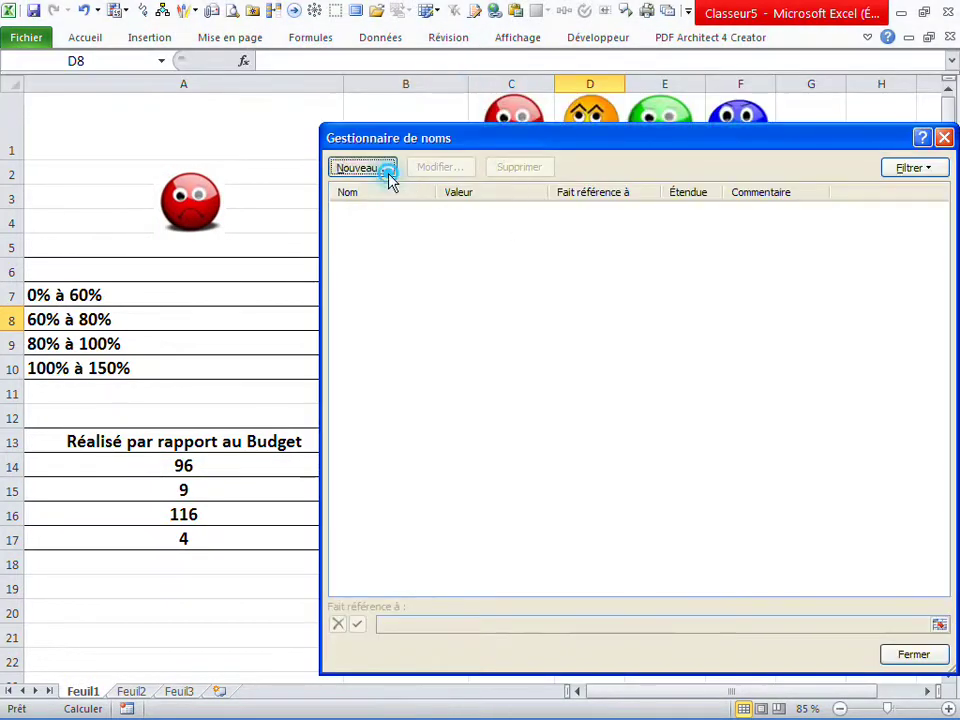
# Step: Start a new name whose reference is the pasted DECALER formula, without the duplicate '='
pyautogui.click(386, 168)
pyautogui.tripleClick(578, 516)
pyautogui.press('BackSpace')
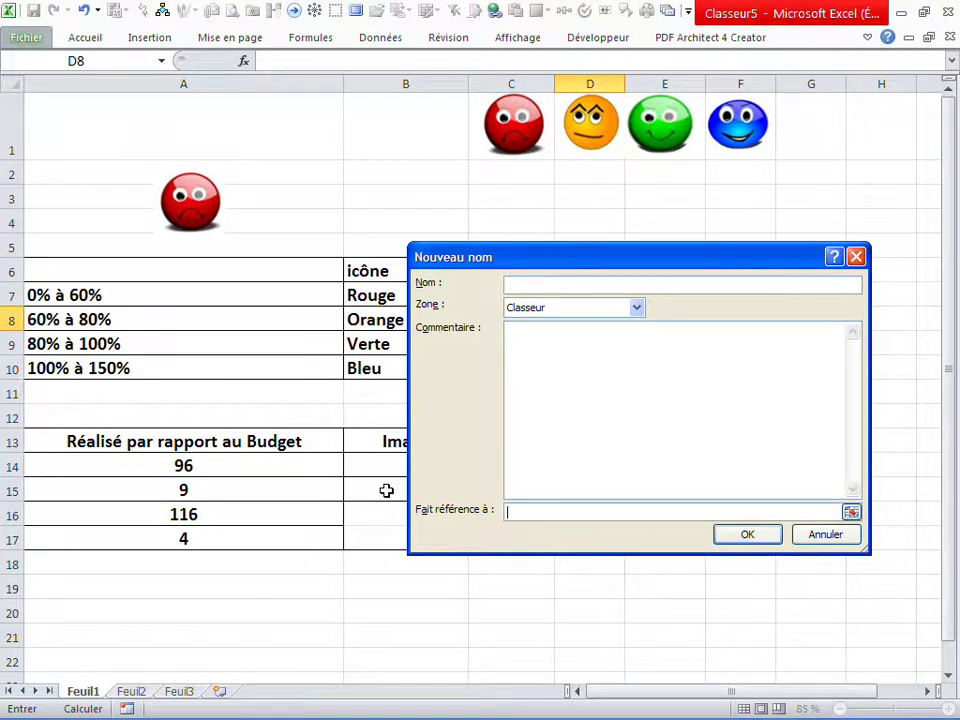
pyautogui.write('=')
pyautogui.hotkey('ctrl', 'v')
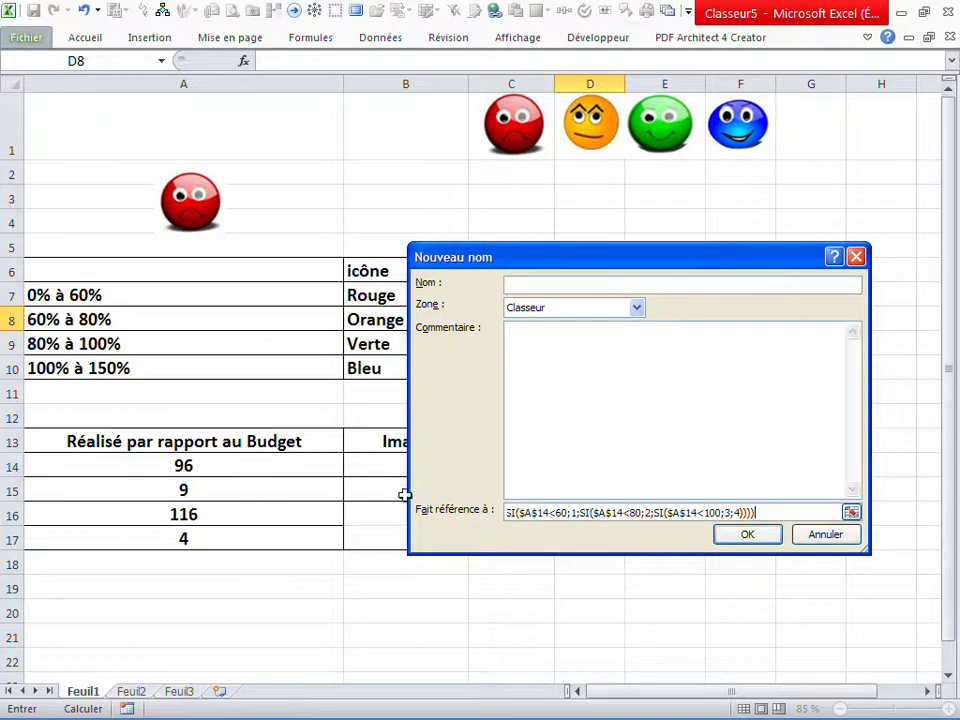
pyautogui.click(763, 508)
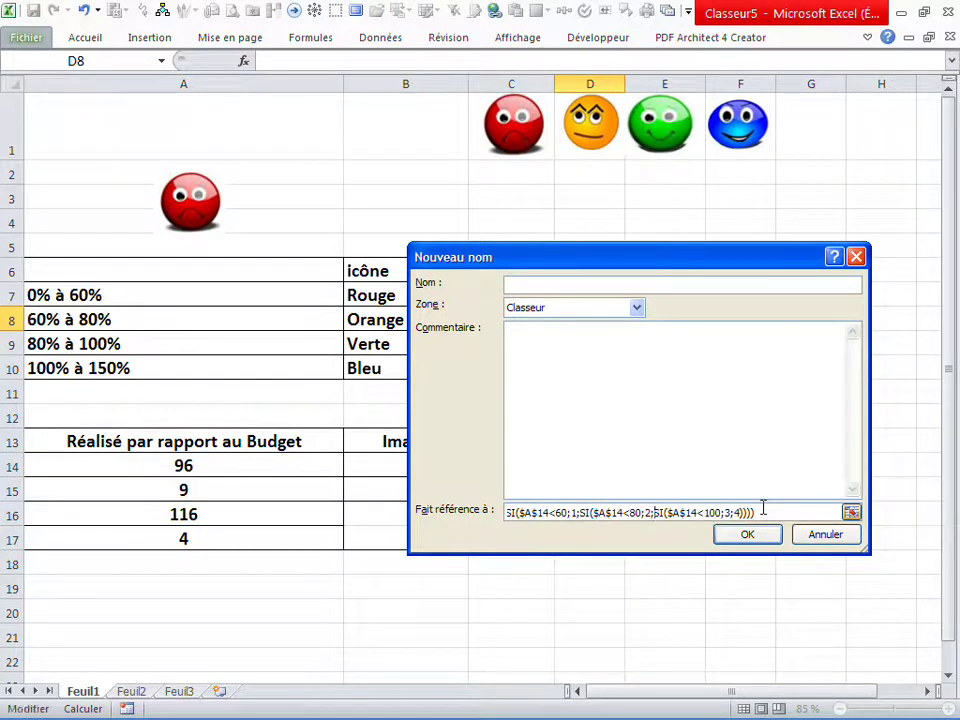
pyautogui.press('Home')
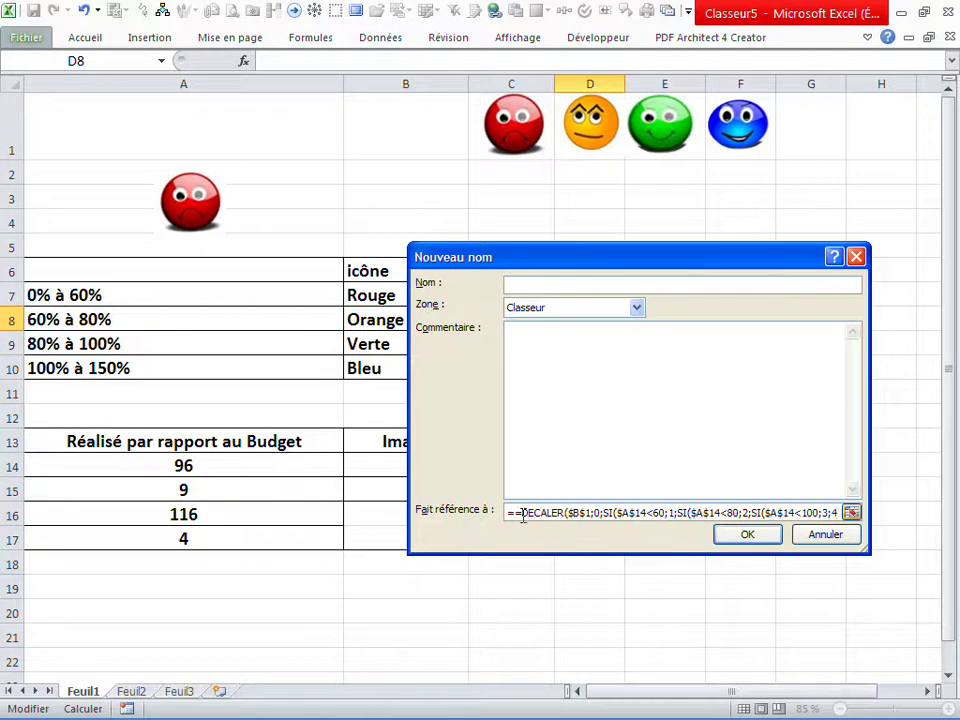
pyautogui.press('Delete')
# Step: Name it rouge, confirm, and close the Name Manager
pyautogui.click(526, 287)
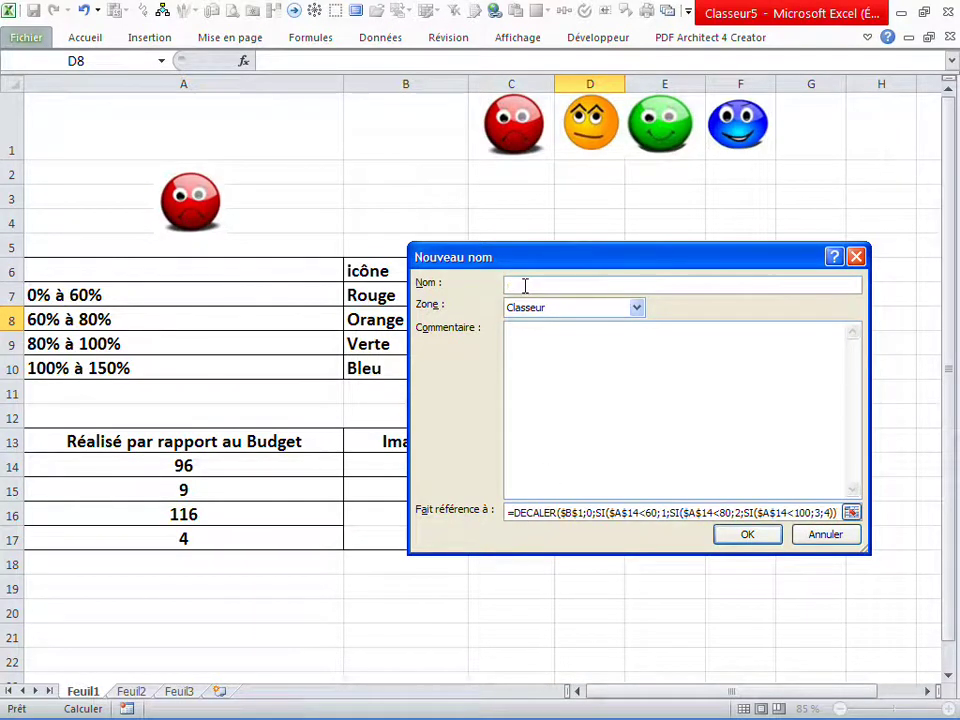
pyautogui.click(735, 536)
pyautogui.click(576, 624)
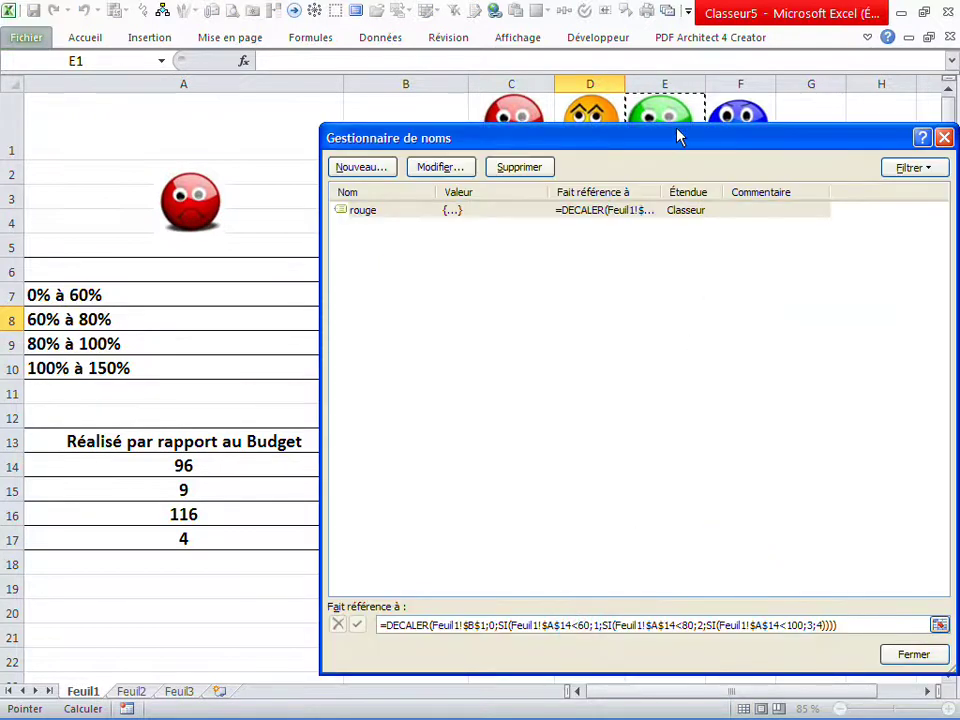
pyautogui.moveTo(680, 138); pyautogui.dragTo(730, 281)
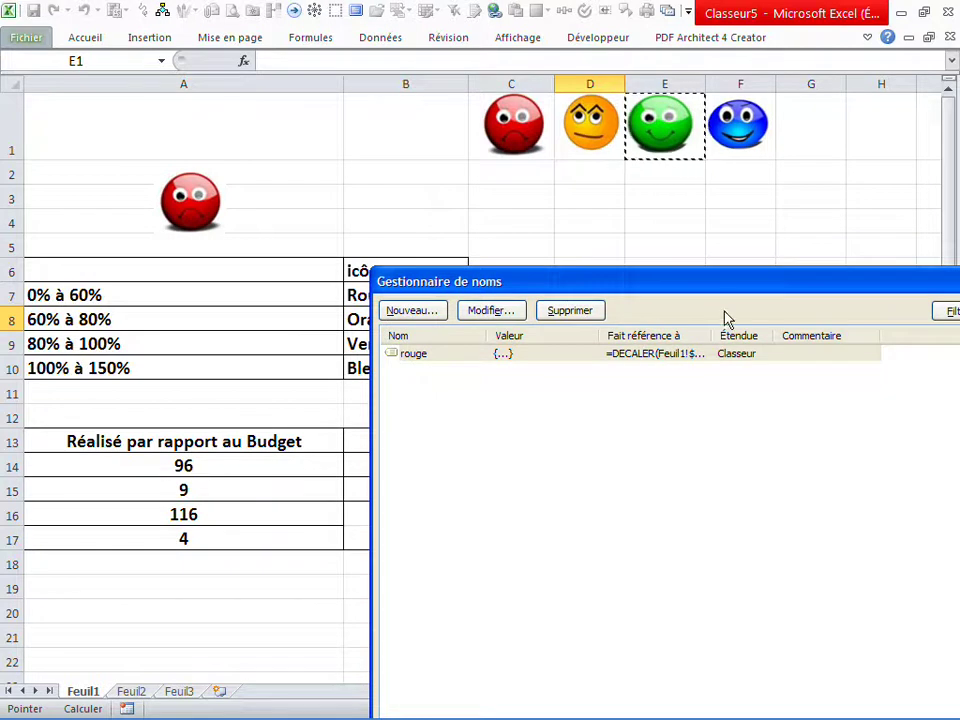
pyautogui.moveTo(690, 284); pyautogui.dragTo(564, 182)
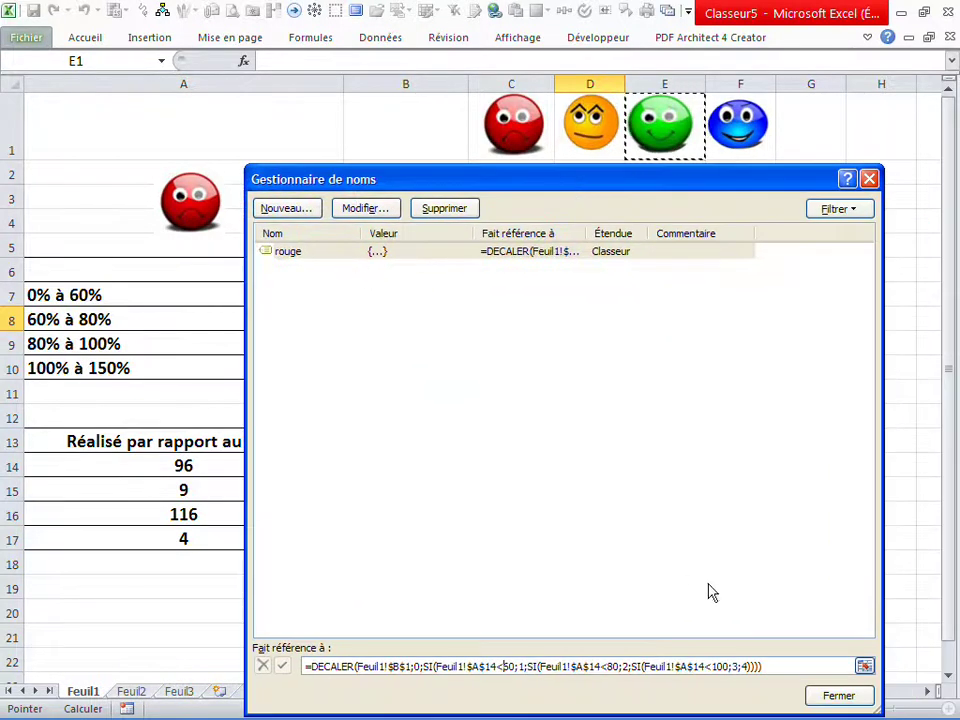
pyautogui.click(830, 696)
# Step: Copy C15's $A$15-based DECALER formula
pyautogui.click(536, 489)
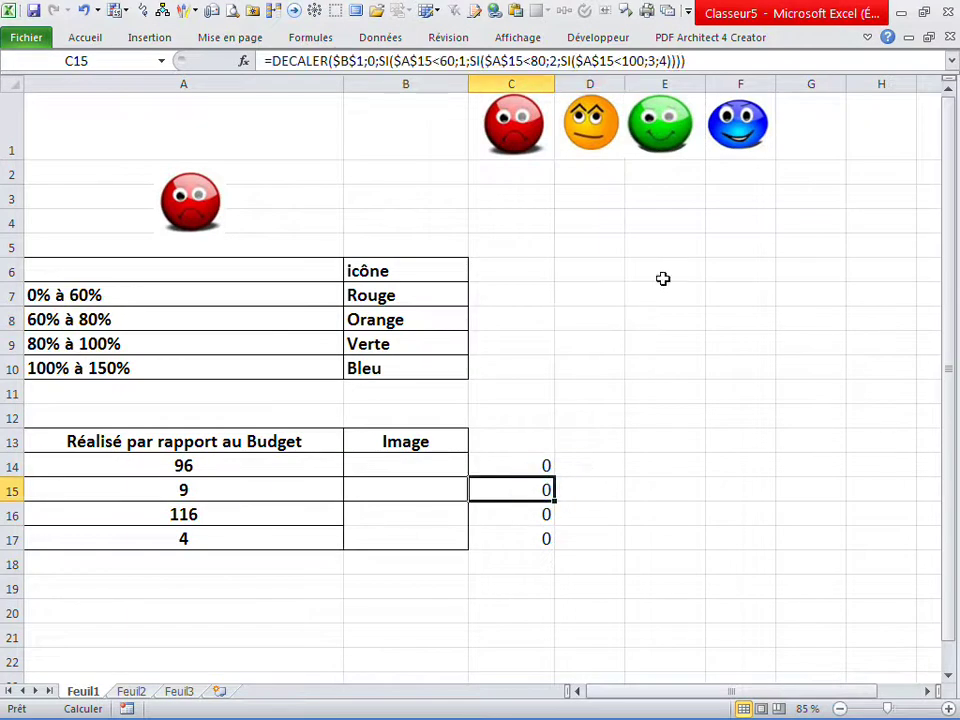
pyautogui.doubleClick(533, 489)
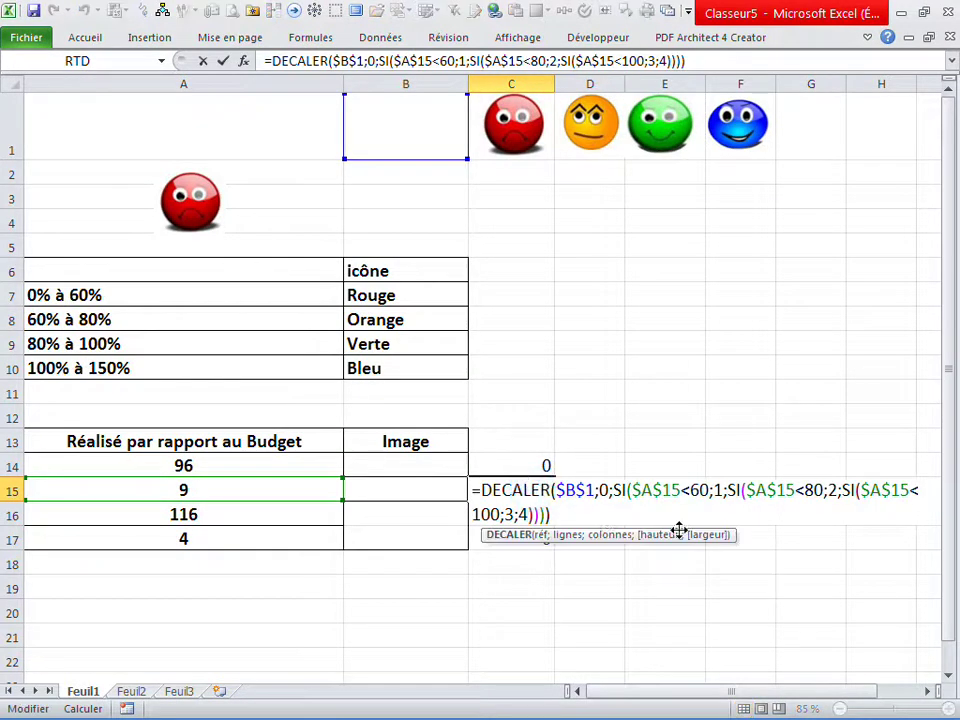
pyautogui.moveTo(577, 517); pyautogui.dragTo(392, 465)
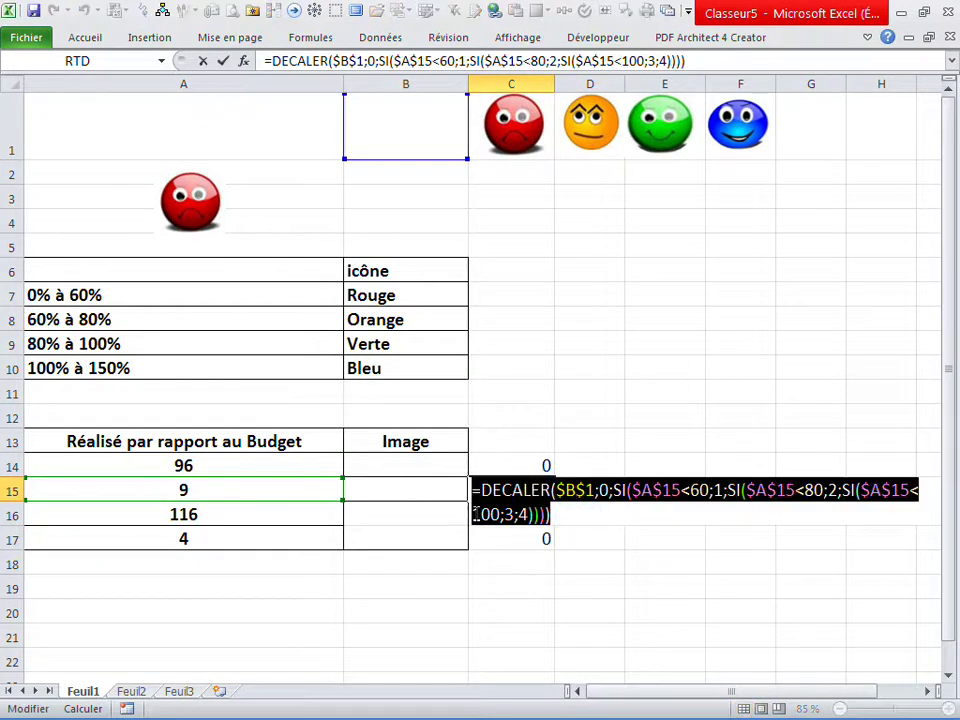
pyautogui.press('Escape')
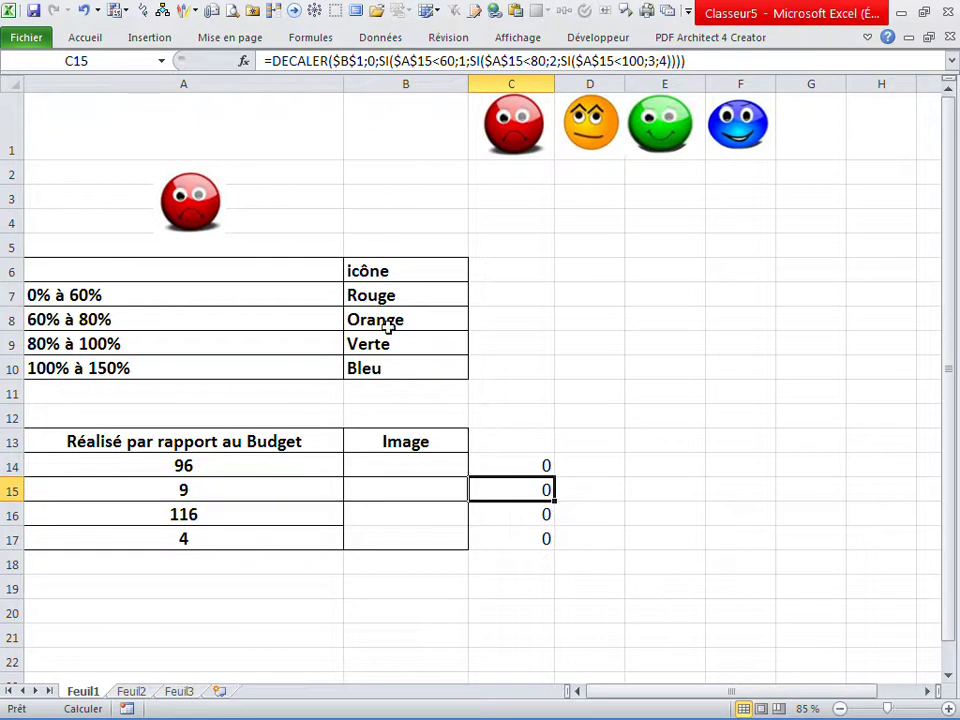
# Step: Define the name orange referring to the pasted C15 formula, then close the Name Manager
pyautogui.click(312, 38)
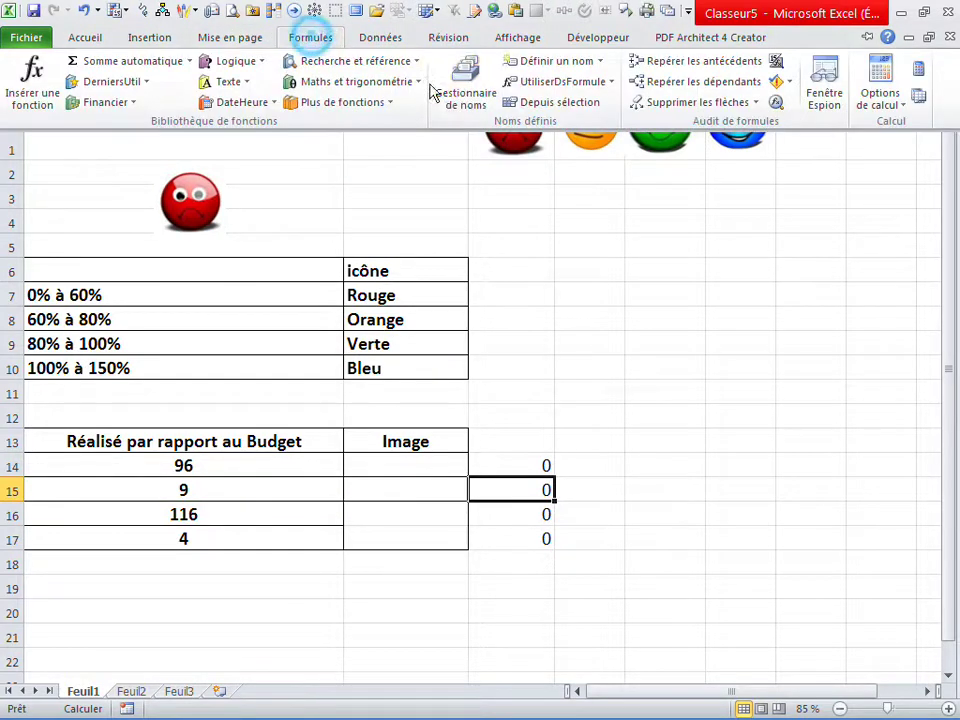
pyautogui.click(458, 85)
pyautogui.click(290, 207)
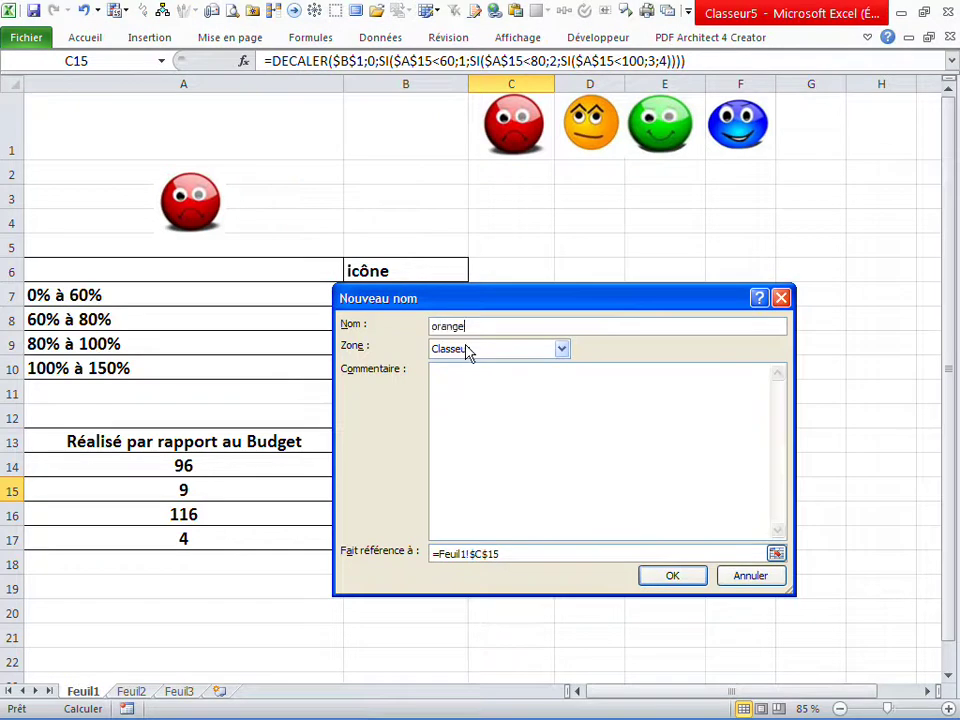
pyautogui.moveTo(531, 553); pyautogui.dragTo(272, 538)
pyautogui.press('BackSpace')
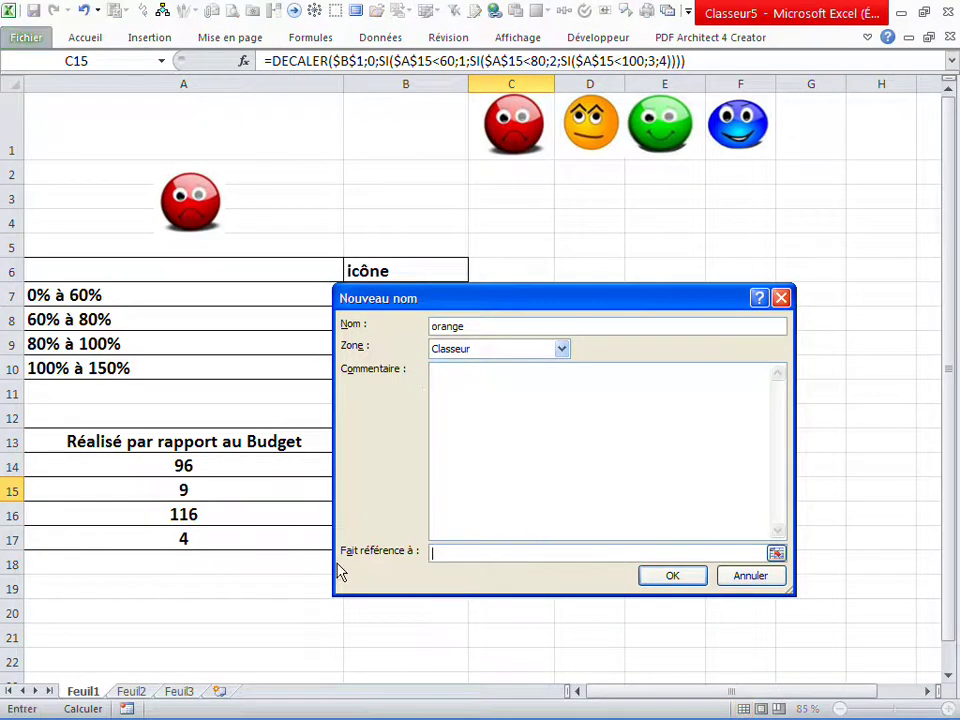
pyautogui.hotkey('ctrl', 'v')
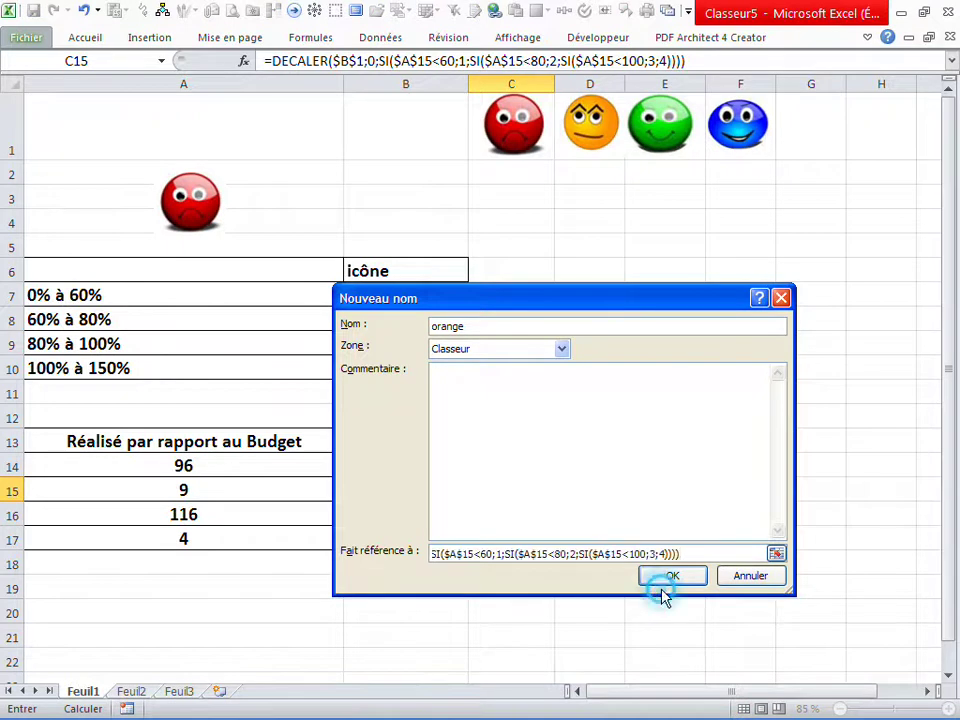
pyautogui.click(662, 580)
pyautogui.click(596, 665)
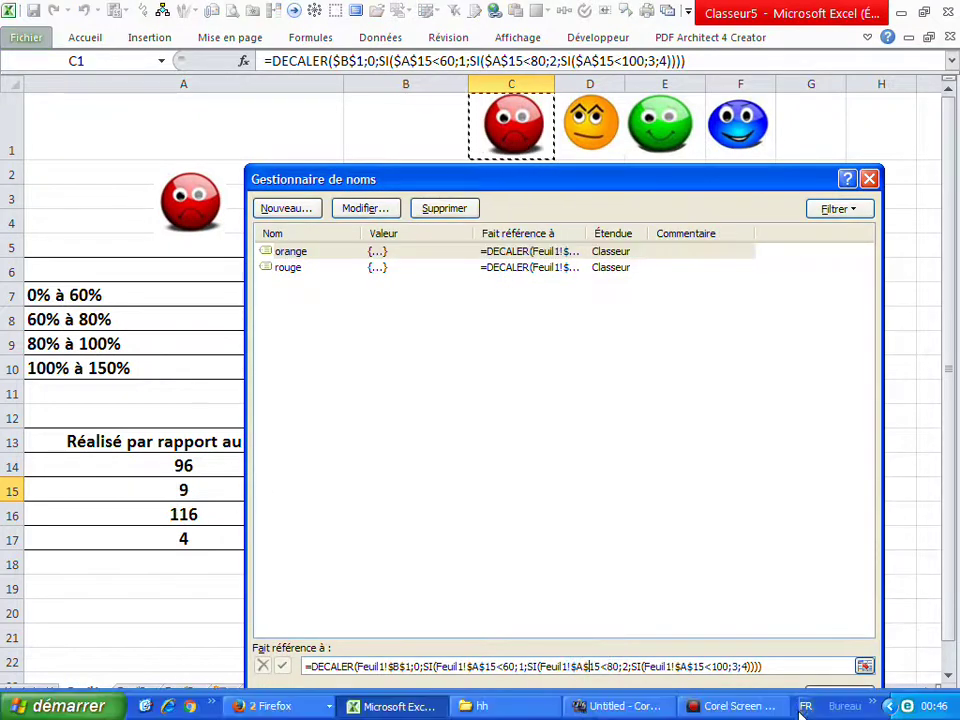
pyautogui.click(836, 695)
# Step: Copy C16's $A$16-based DECALER formula from the formula bar
pyautogui.click(600, 370)
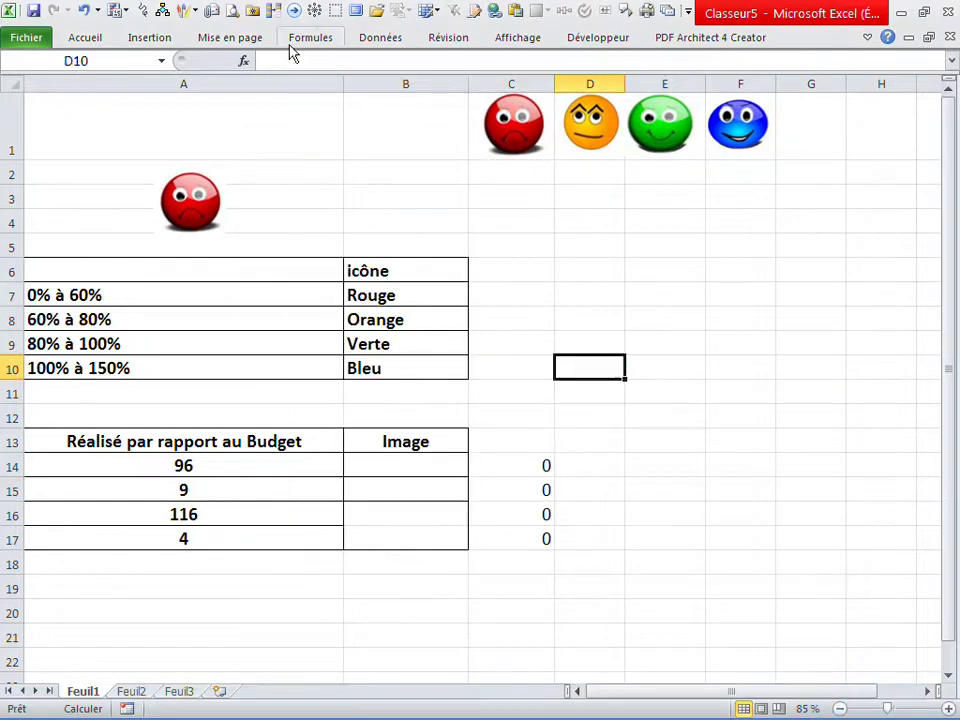
pyautogui.click(305, 38)
pyautogui.click(671, 525)
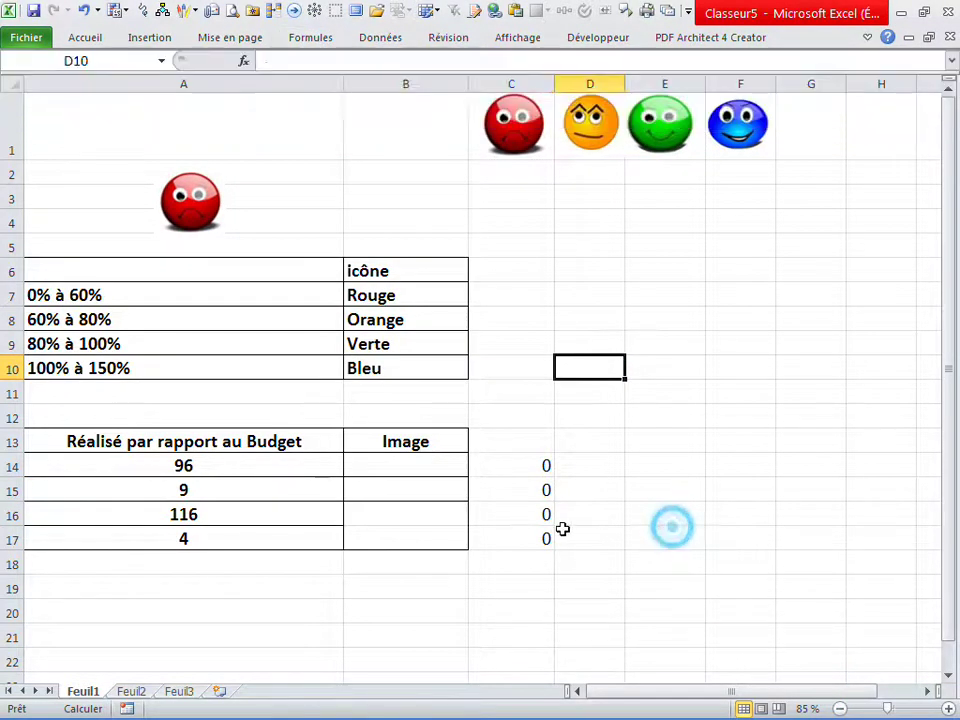
pyautogui.click(531, 514)
pyautogui.moveTo(697, 61)
pyautogui.mouseDown()
pyautogui.moveTo(280, 55)
pyautogui.moveTo(259, 121)
pyautogui.mouseUp()
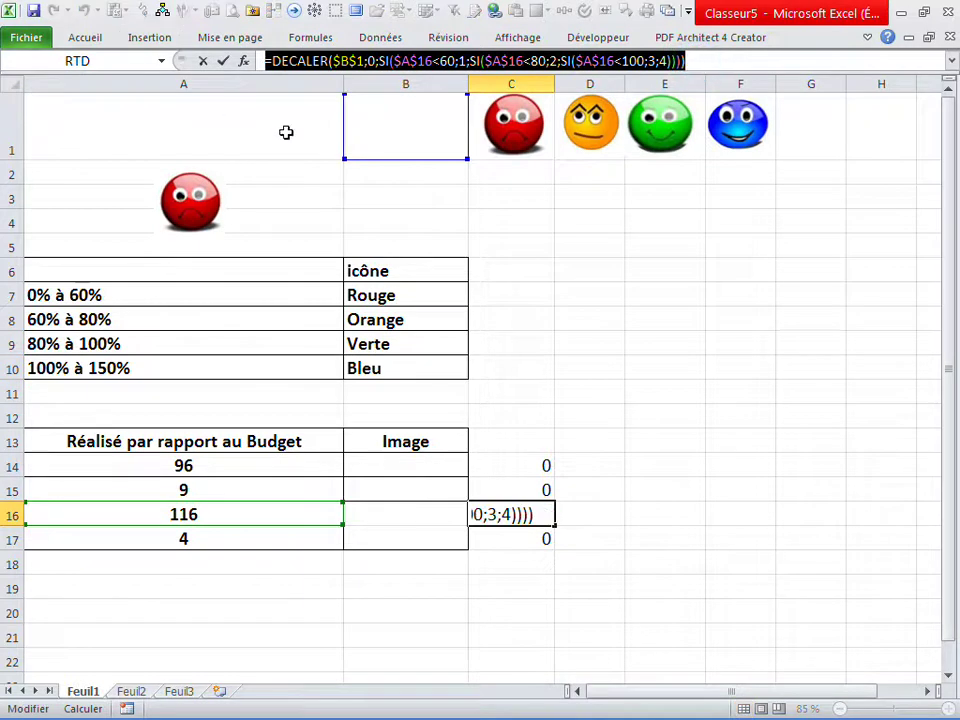
pyautogui.click(558, 286)
# Step: Define the name verte referring to the pasted C16 formula, then close the Name Manager
pyautogui.click(312, 38)
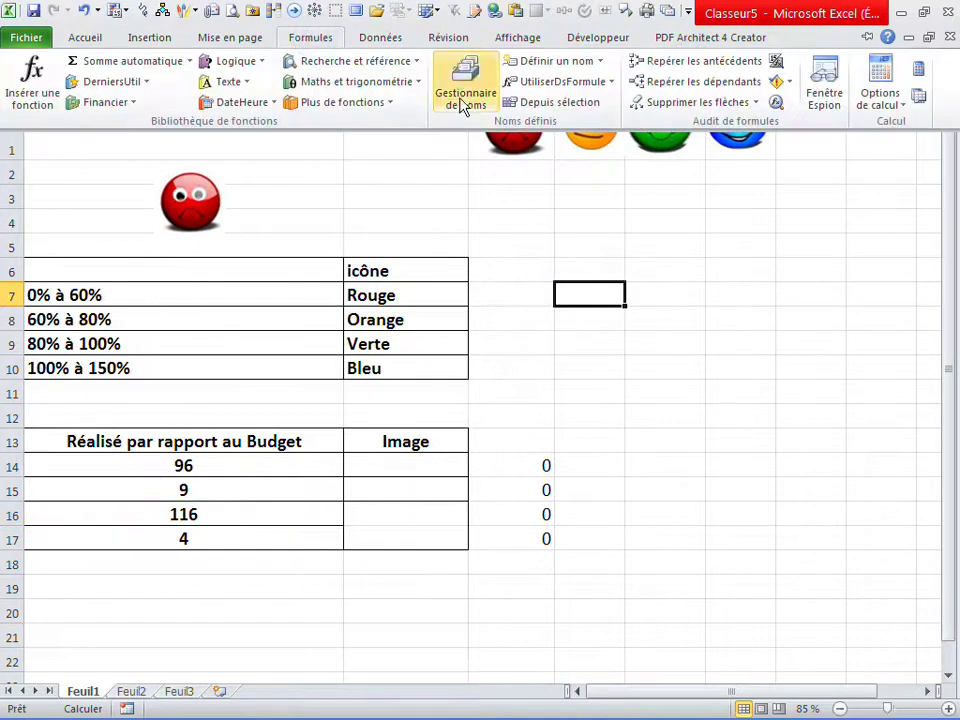
pyautogui.click(452, 98)
pyautogui.click(296, 208)
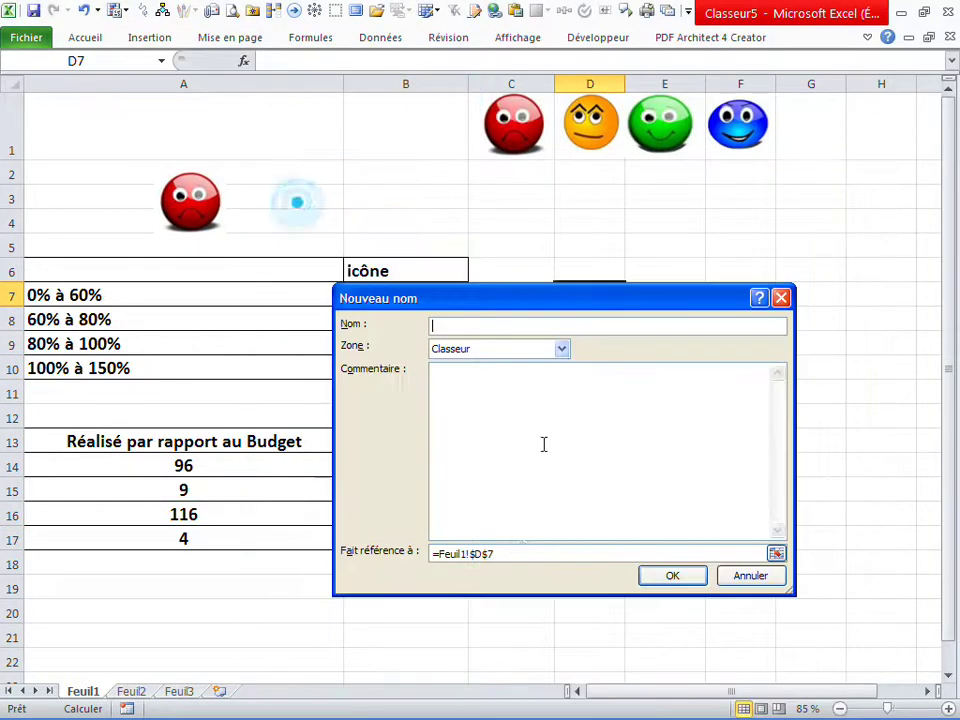
pyautogui.doubleClick(499, 555)
pyautogui.press('BackSpace')
pyautogui.hotkey('ctrl', 'v')
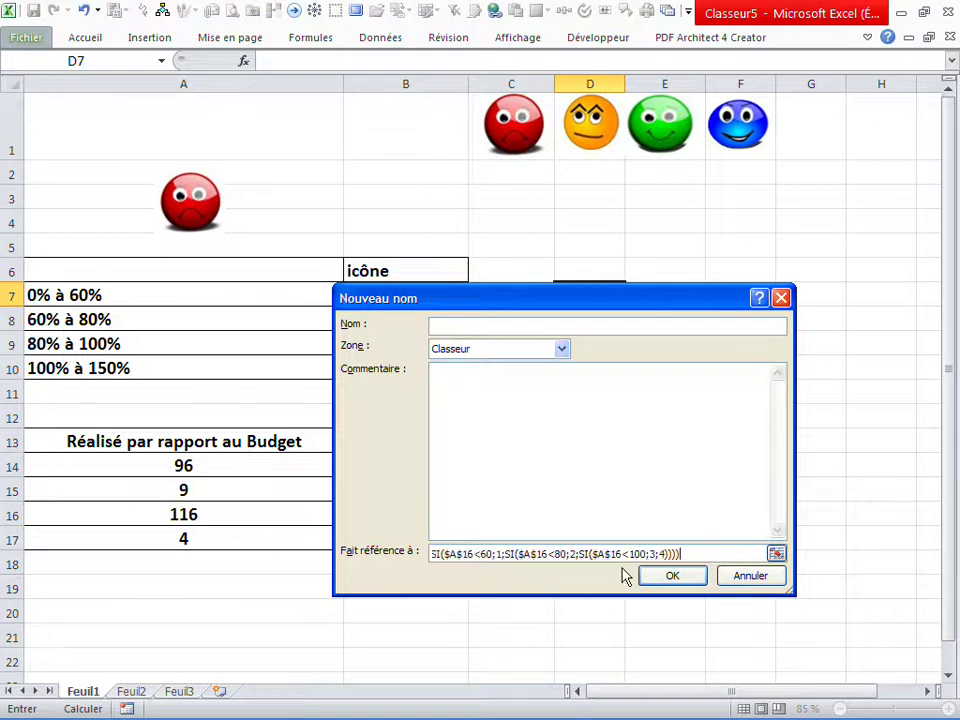
pyautogui.click(447, 326)
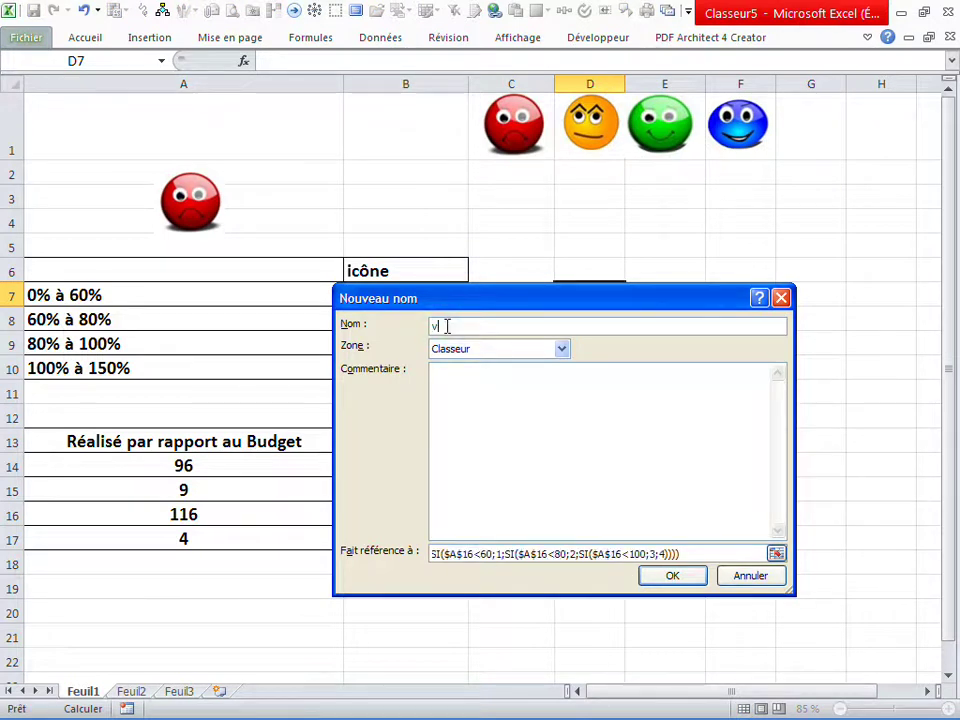
pyautogui.click(673, 584)
pyautogui.click(548, 666)
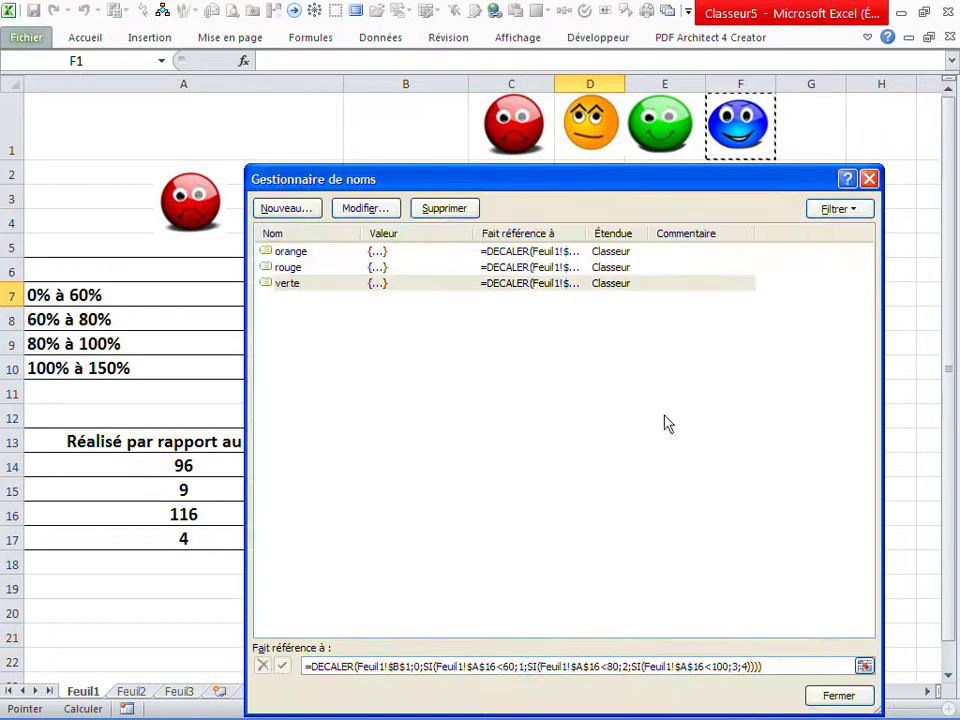
pyautogui.click(825, 695)
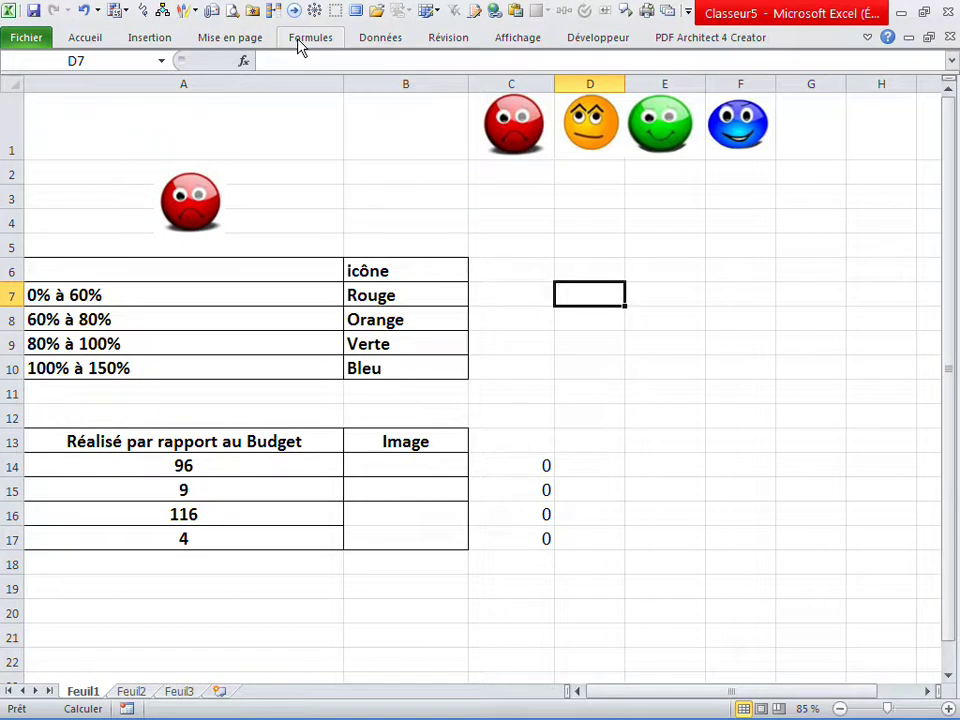
# Step: Copy the row-17 smiley formula from C17's formula bar
pyautogui.click(323, 44)
pyautogui.click(525, 546)
pyautogui.click(525, 546)
pyautogui.moveTo(689, 61); pyautogui.dragTo(265, 61)
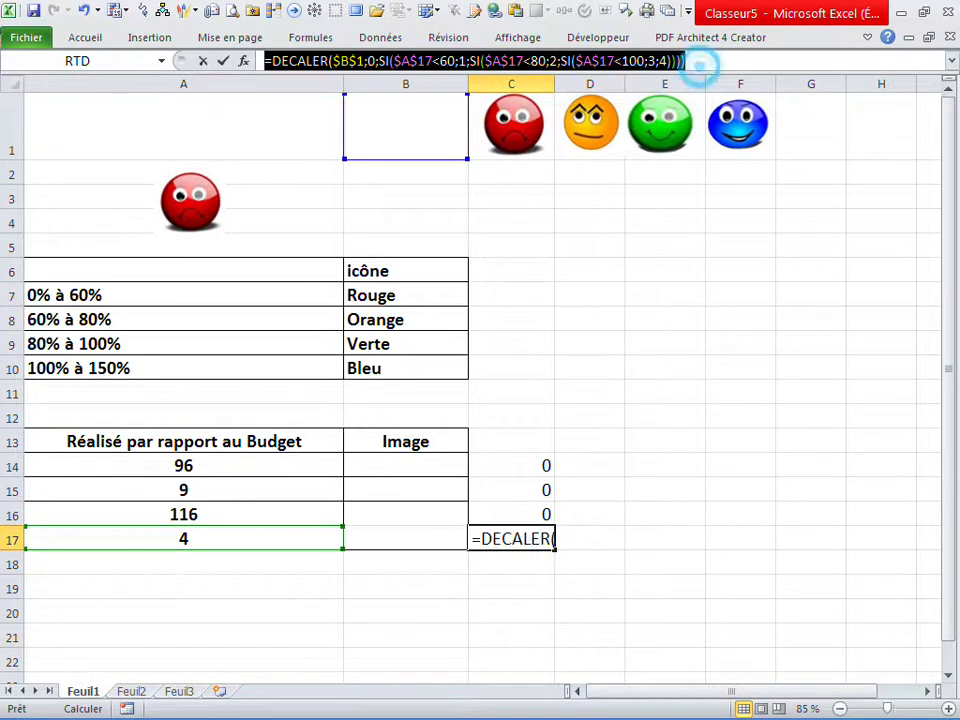
pyautogui.press('Escape')
pyautogui.moveTo(590, 343); pyautogui.dragTo(511, 319)
pyautogui.click(321, 39)
pyautogui.click(319, 42)
pyautogui.click(490, 214)
# Step: Define a new name 'bleu' referring to the pasted $A$17-based DECALER formula
pyautogui.click(326, 40)
pyautogui.click(446, 90)
pyautogui.click(287, 208)
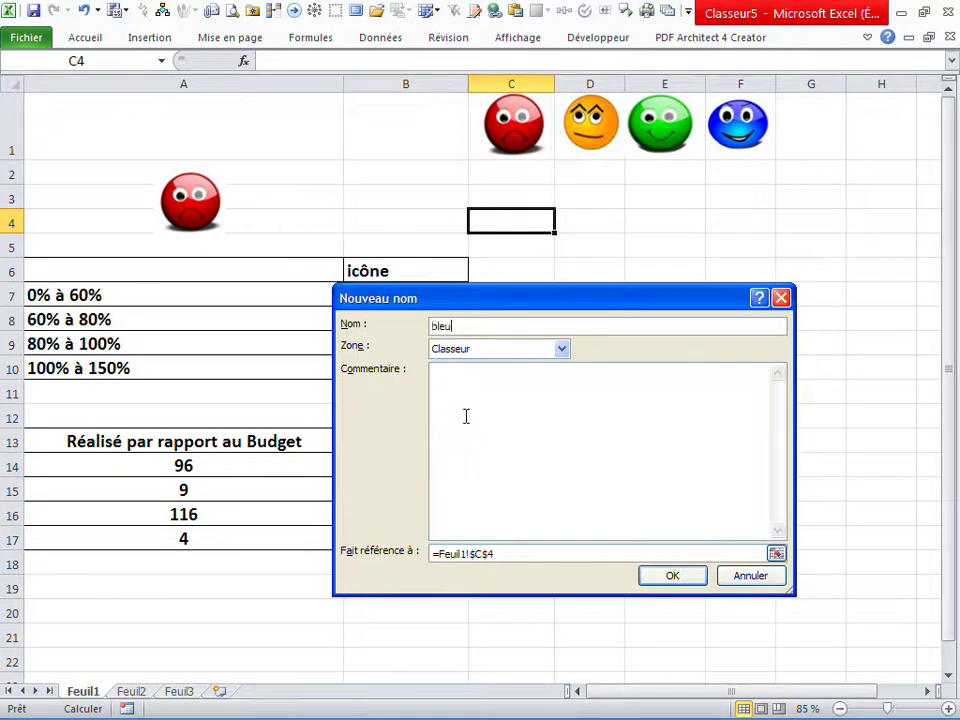
pyautogui.moveTo(499, 553); pyautogui.dragTo(313, 549)
pyautogui.press('Delete')
pyautogui.hotkey('ctrl', 'v')
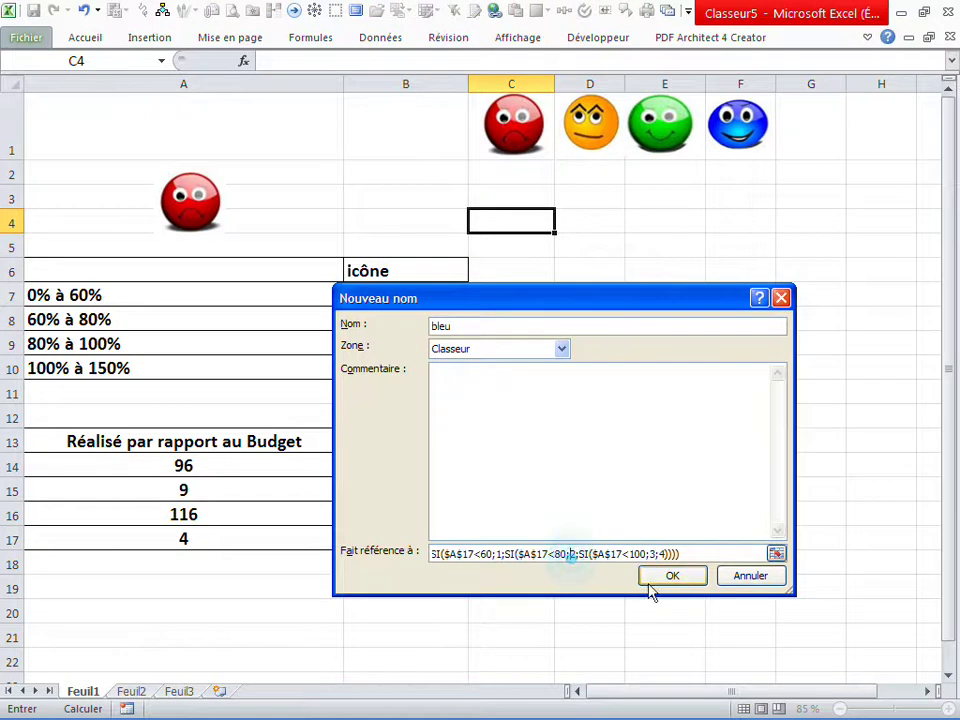
pyautogui.click(650, 585)
pyautogui.click(515, 666)
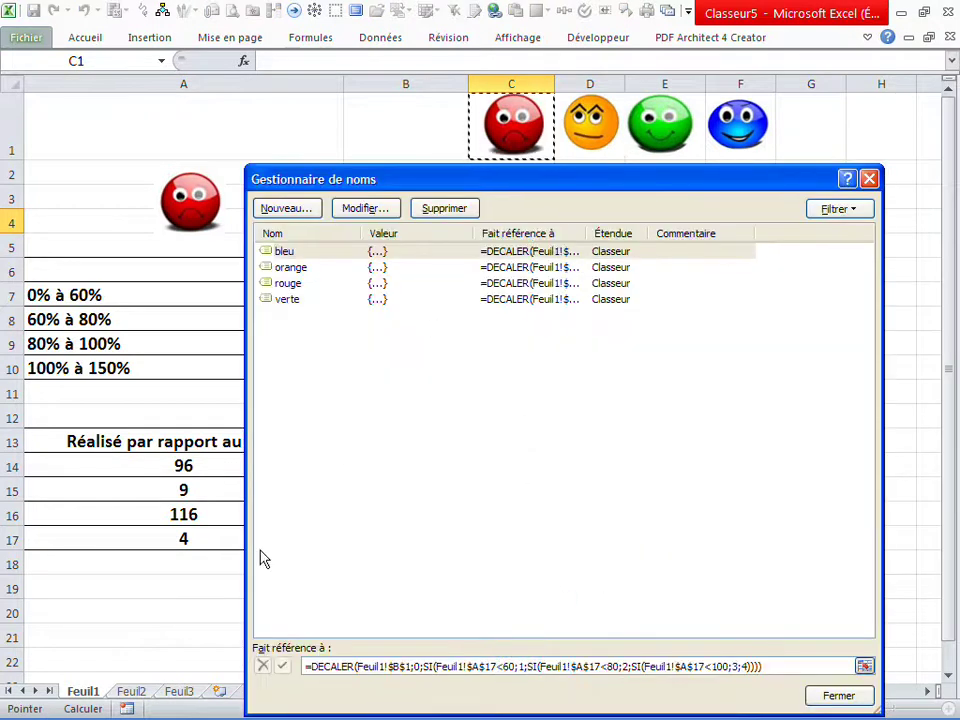
# Step: Move the red smiley down and make rows 14 to 17 taller
pyautogui.click(840, 695)
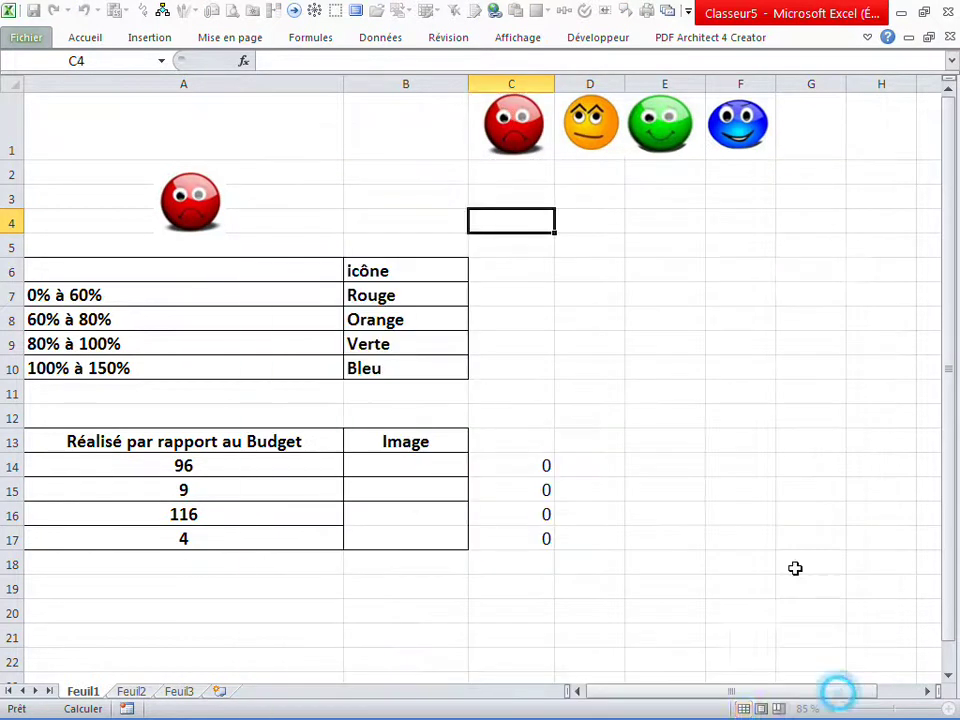
pyautogui.click(745, 480)
pyautogui.moveTo(199, 208)
pyautogui.mouseDown()
pyautogui.moveTo(426, 476)
pyautogui.moveTo(533, 350)
pyautogui.mouseUp()
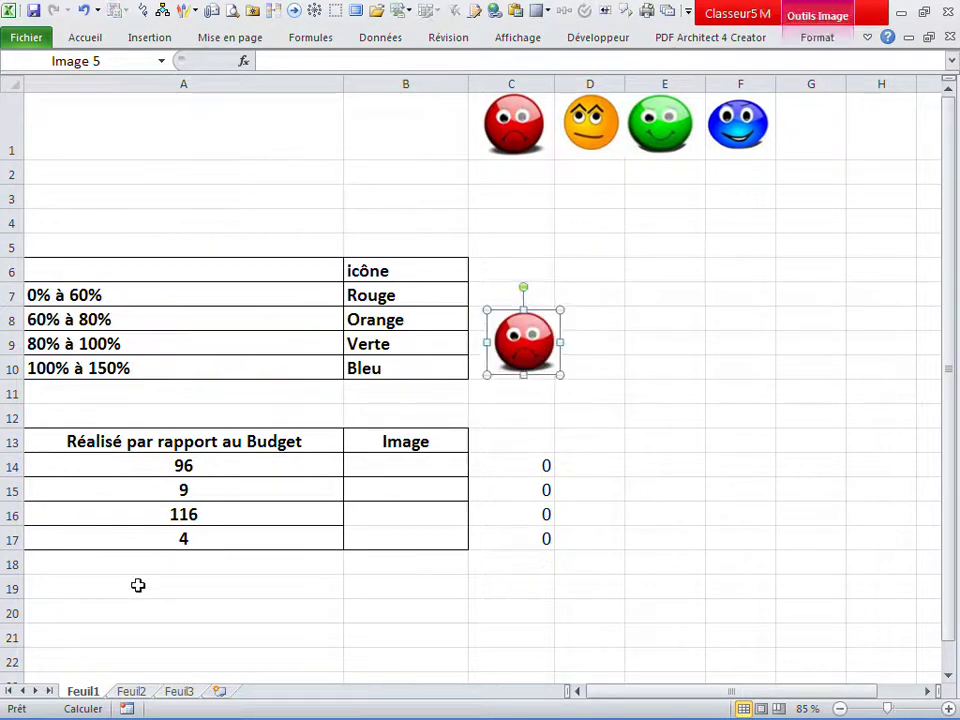
pyautogui.moveTo(165, 612); pyautogui.dragTo(165, 589)
pyautogui.moveTo(15, 465); pyautogui.dragTo(20, 577)
# Step: Move a red smiley into cell B14, shrunk to fit the taller row
pyautogui.click(391, 608)
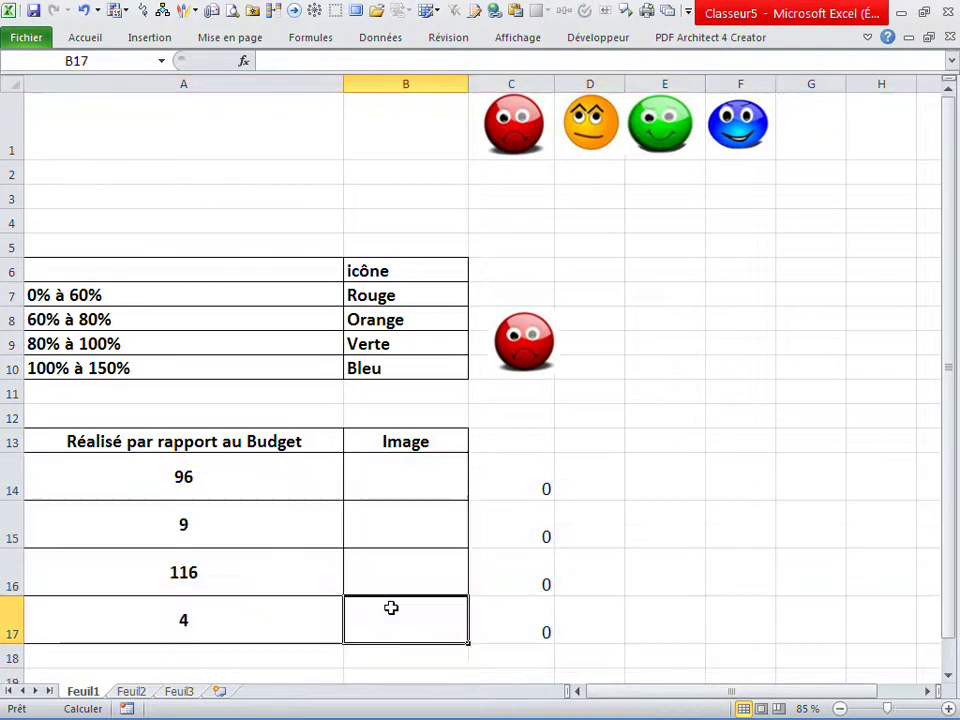
pyautogui.moveTo(386, 538); pyautogui.dragTo(444, 621)
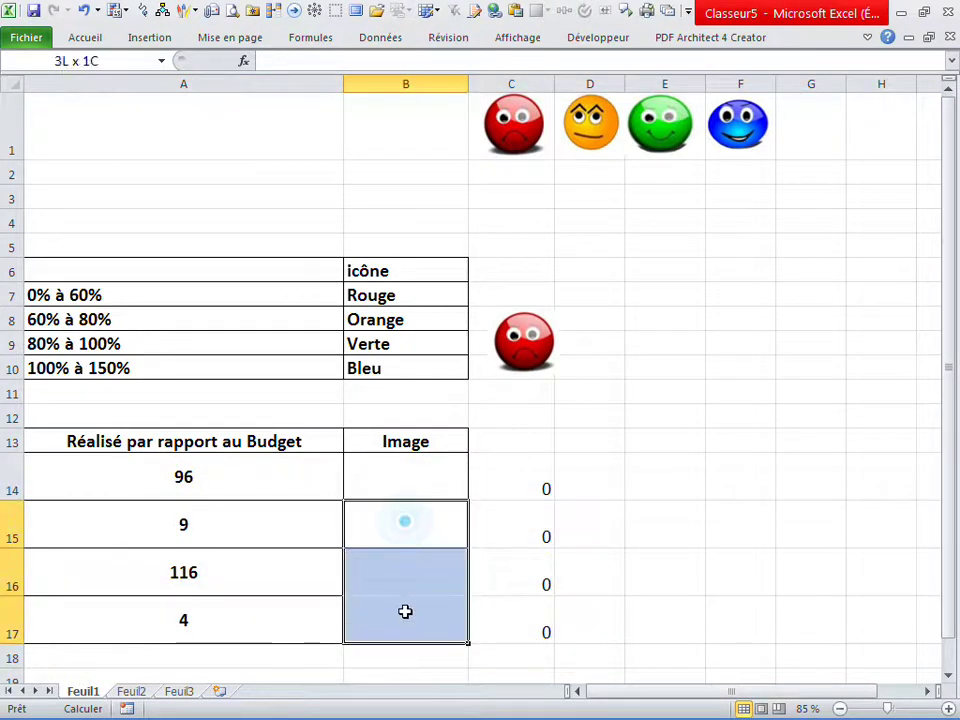
pyautogui.click(437, 590)
pyautogui.moveTo(524, 352)
pyautogui.mouseDown()
pyautogui.moveTo(418, 518)
pyautogui.moveTo(408, 488)
pyautogui.moveTo(426, 503)
pyautogui.moveTo(277, 195)
pyautogui.mouseUp()
# Step: Link the B14 picture to =rouge so it shows the green smiley for 96
pyautogui.click(400, 472)
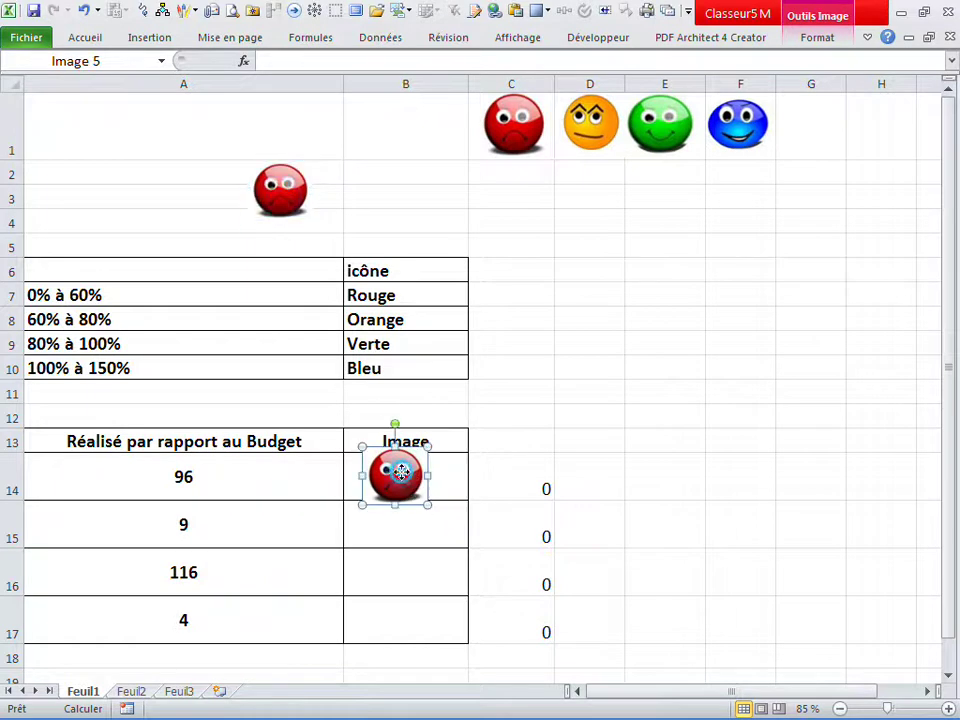
pyautogui.click(270, 62)
pyautogui.write('=')
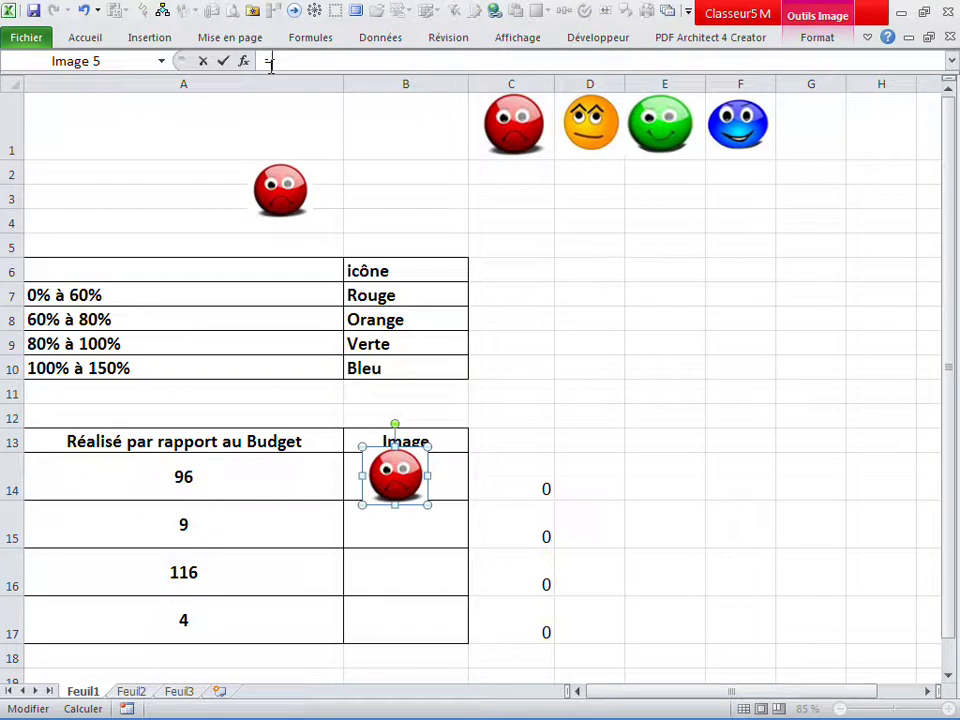
pyautogui.write('ro')
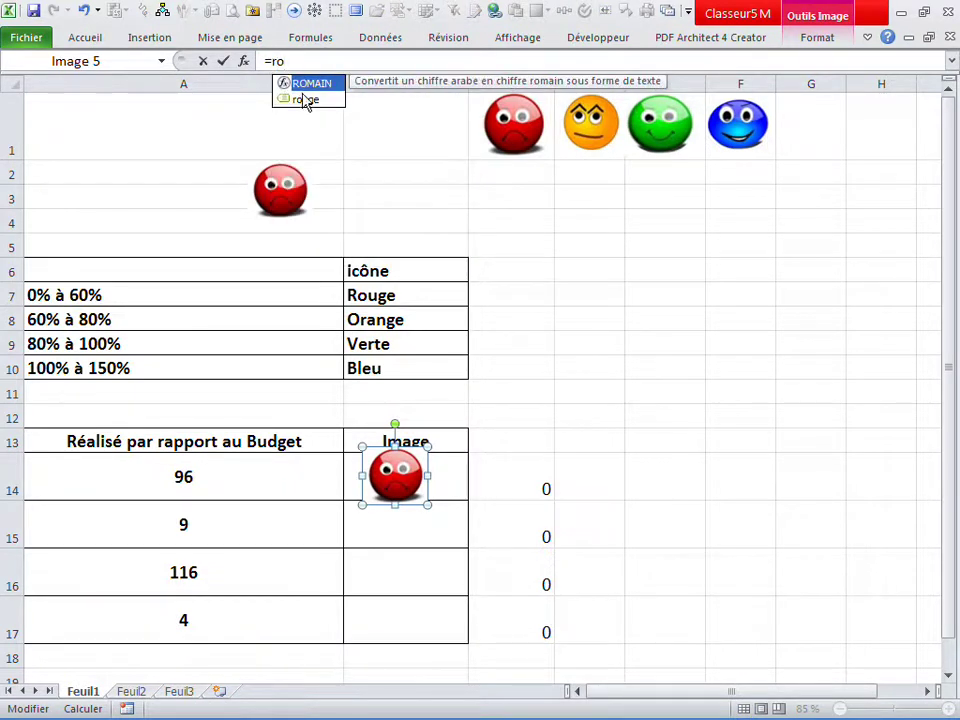
pyautogui.doubleClick(306, 99)
pyautogui.press('Return')
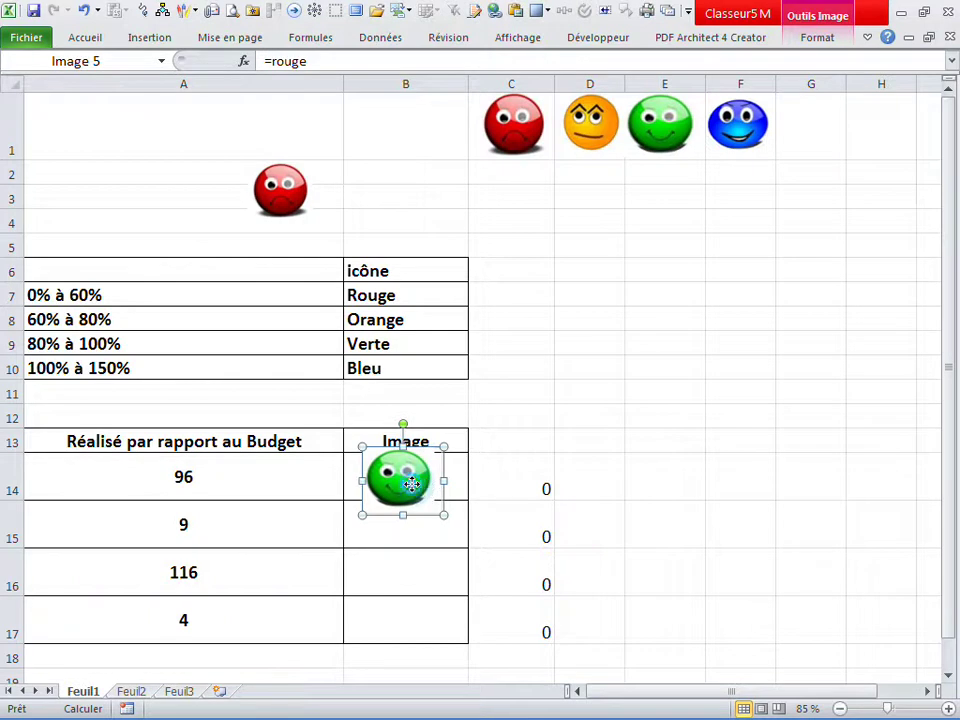
pyautogui.click(664, 245)
pyautogui.click(203, 482)
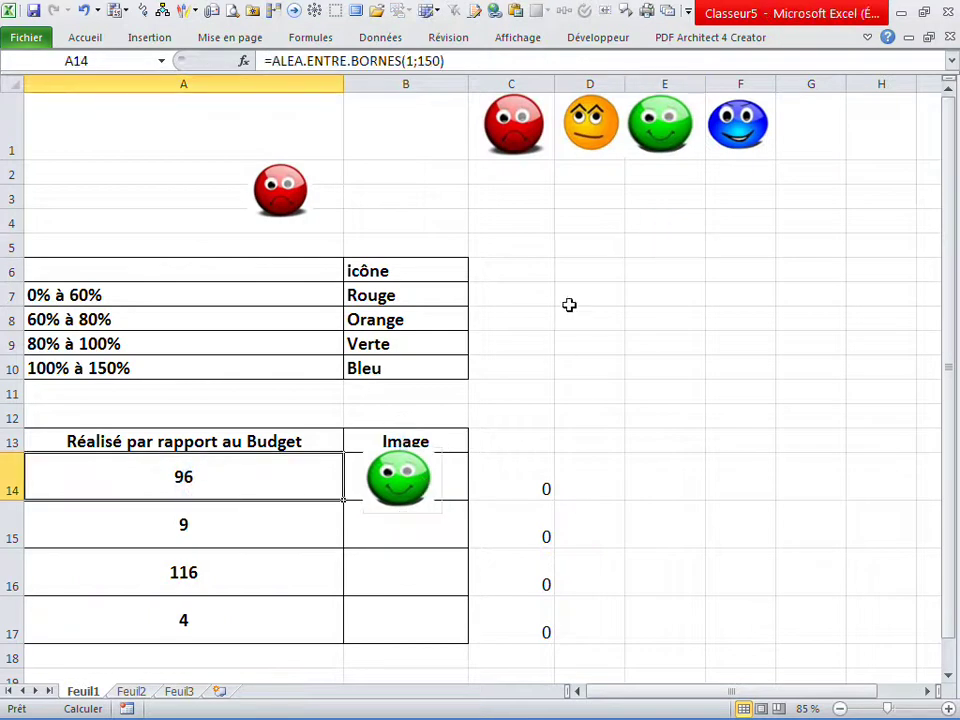
# Step: Copy the spare red smiley into B15 and link it to =orange
pyautogui.moveTo(290, 193)
pyautogui.mouseDown()
pyautogui.moveTo(386, 537)
pyautogui.moveTo(402, 528)
pyautogui.mouseUp()
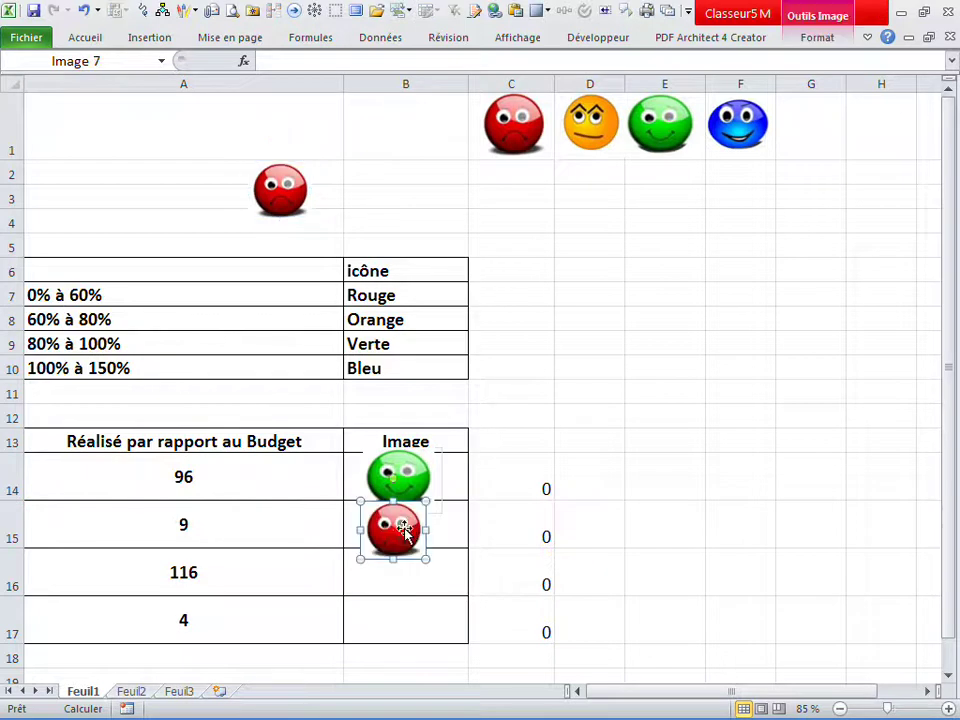
pyautogui.click(255, 61)
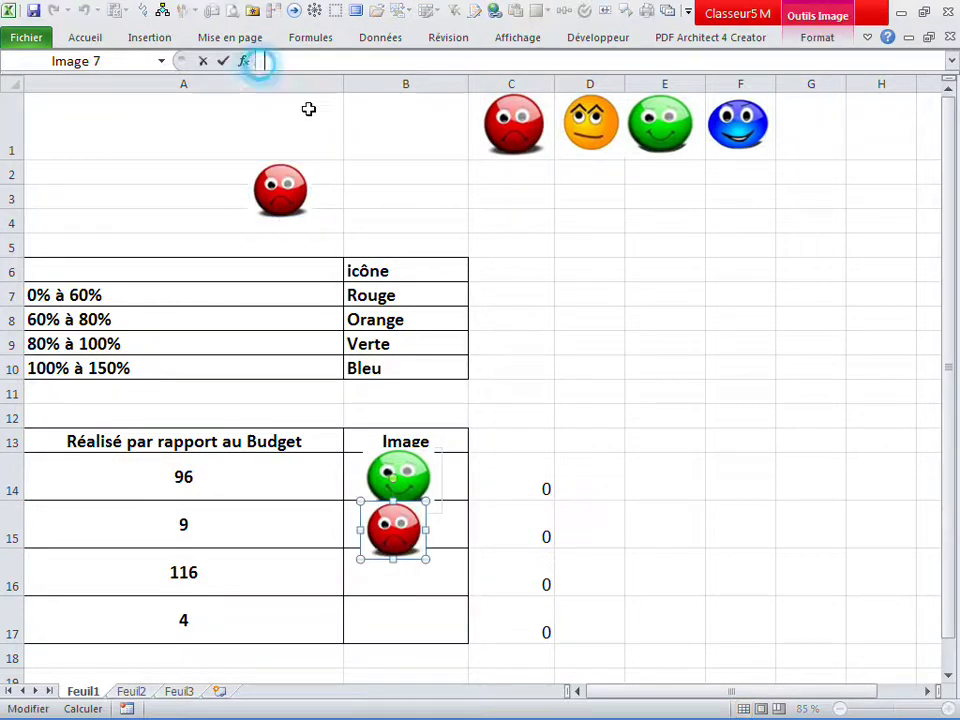
pyautogui.write('=o')
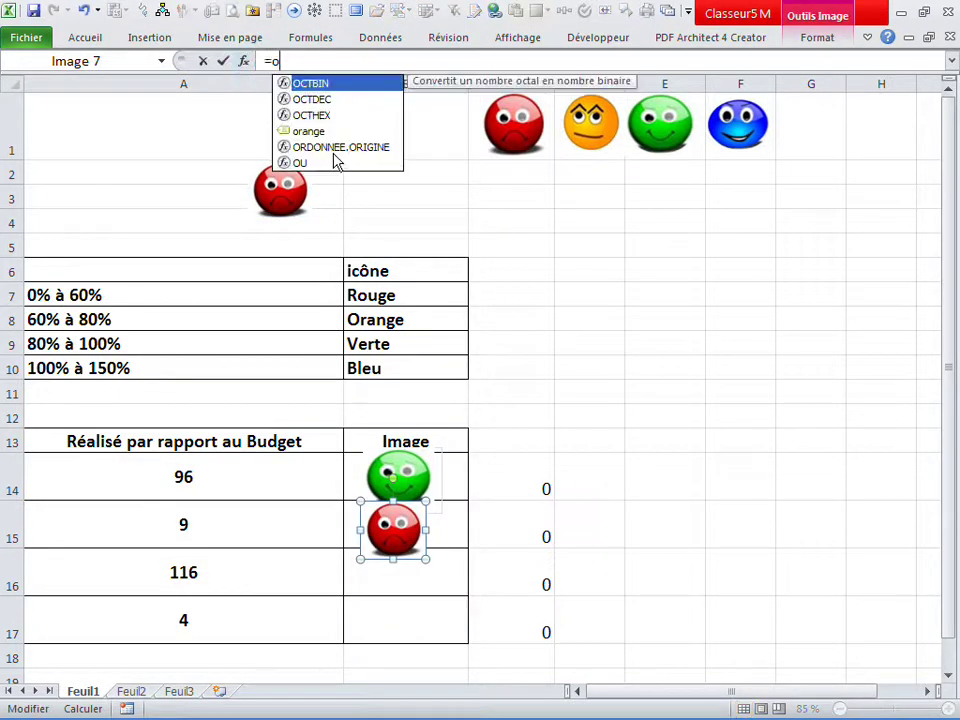
pyautogui.doubleClick(310, 131)
pyautogui.click(606, 489)
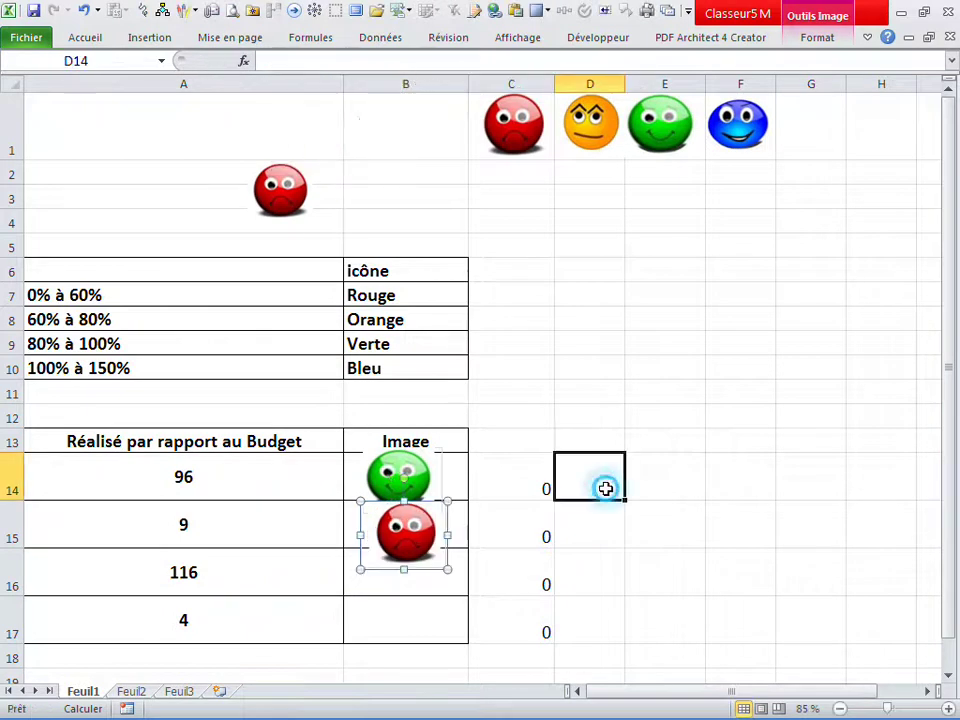
pyautogui.click(405, 530)
pyautogui.click(200, 529)
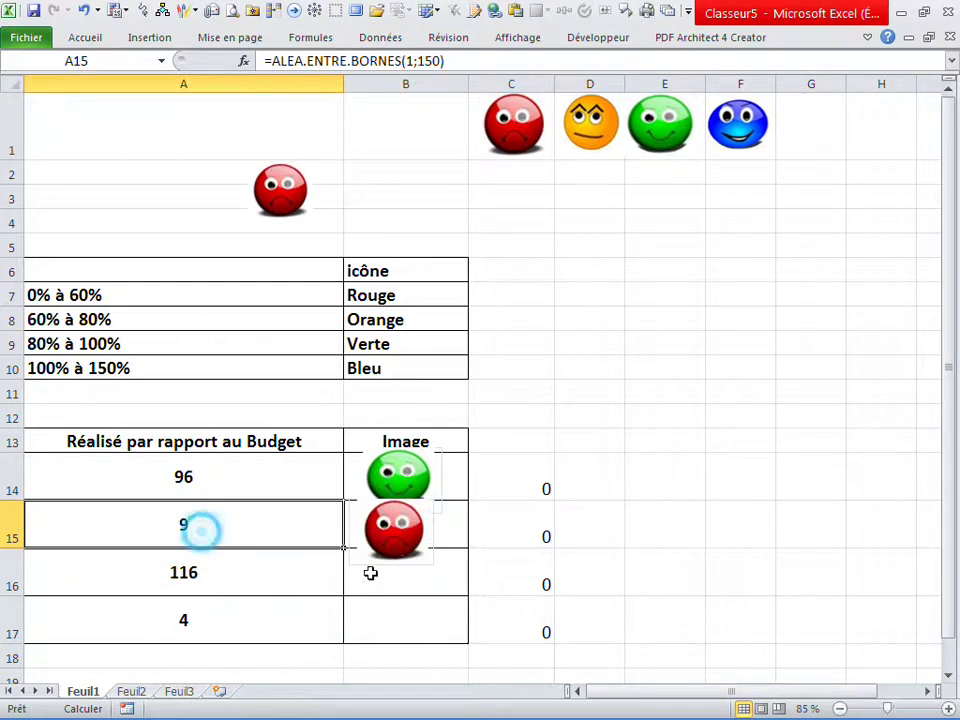
# Step: Copy the spare red smiley into B16 and link it to =verte
pyautogui.moveTo(305, 208); pyautogui.dragTo(398, 582)
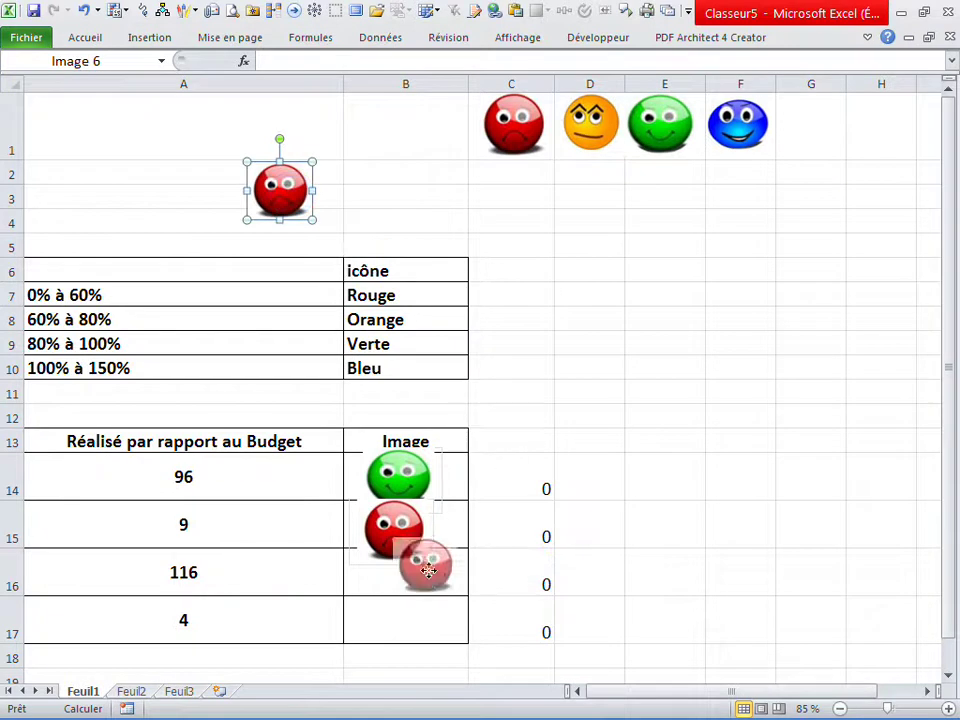
pyautogui.click(268, 60)
pyautogui.write('ver')
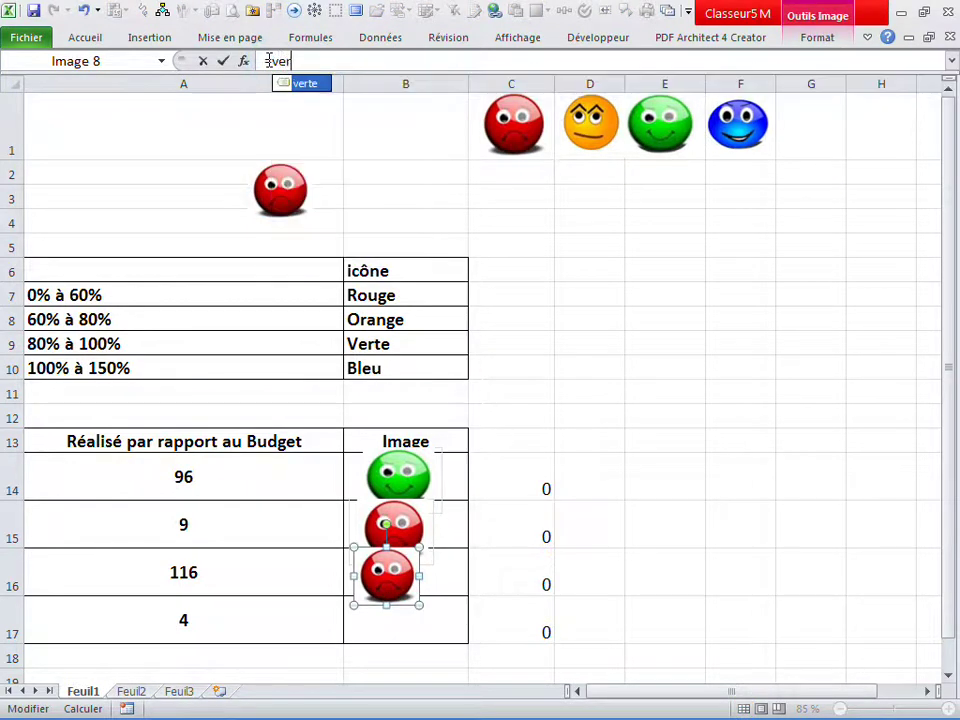
pyautogui.doubleClick(306, 83)
pyautogui.click(313, 83)
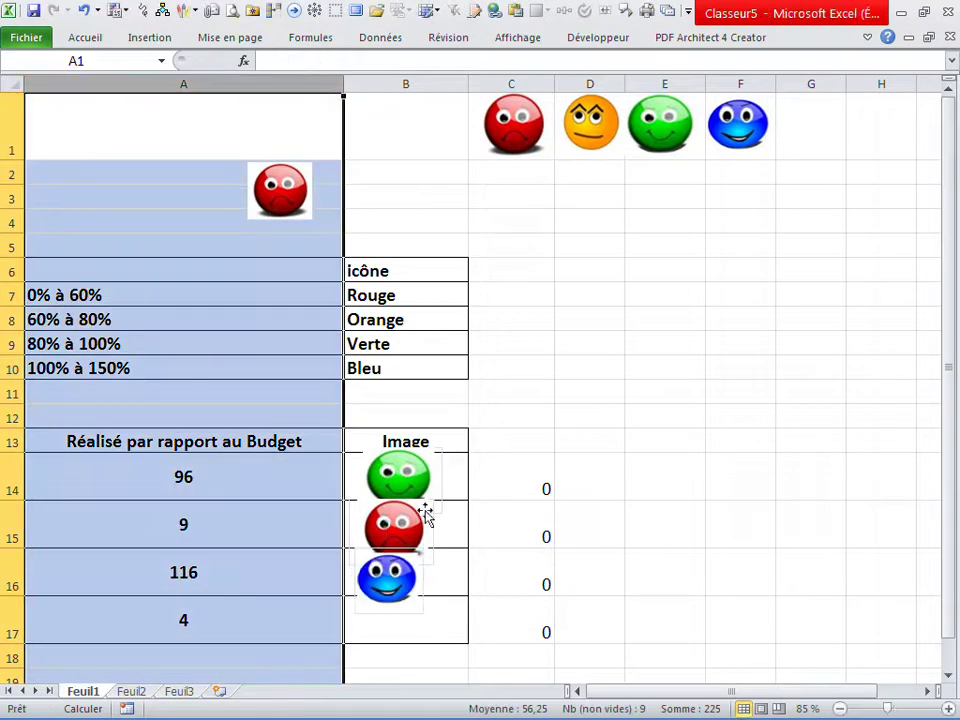
pyautogui.click(407, 578)
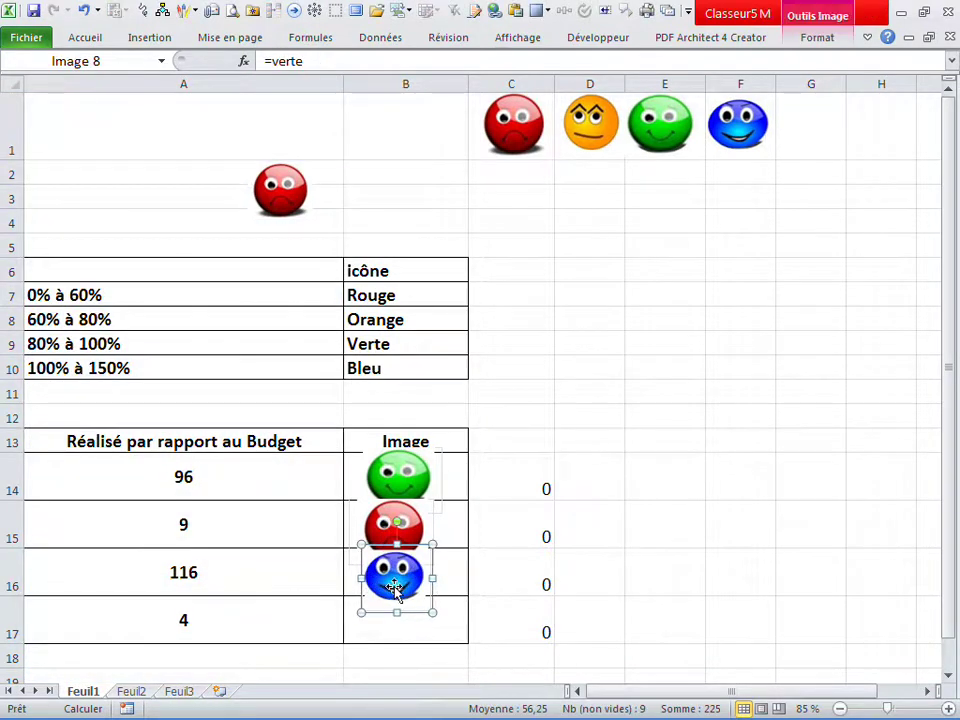
pyautogui.click(558, 490)
# Step: Copy the spare smiley into B17, link it to =bleu, and nudge it left
pyautogui.moveTo(301, 190); pyautogui.dragTo(394, 616)
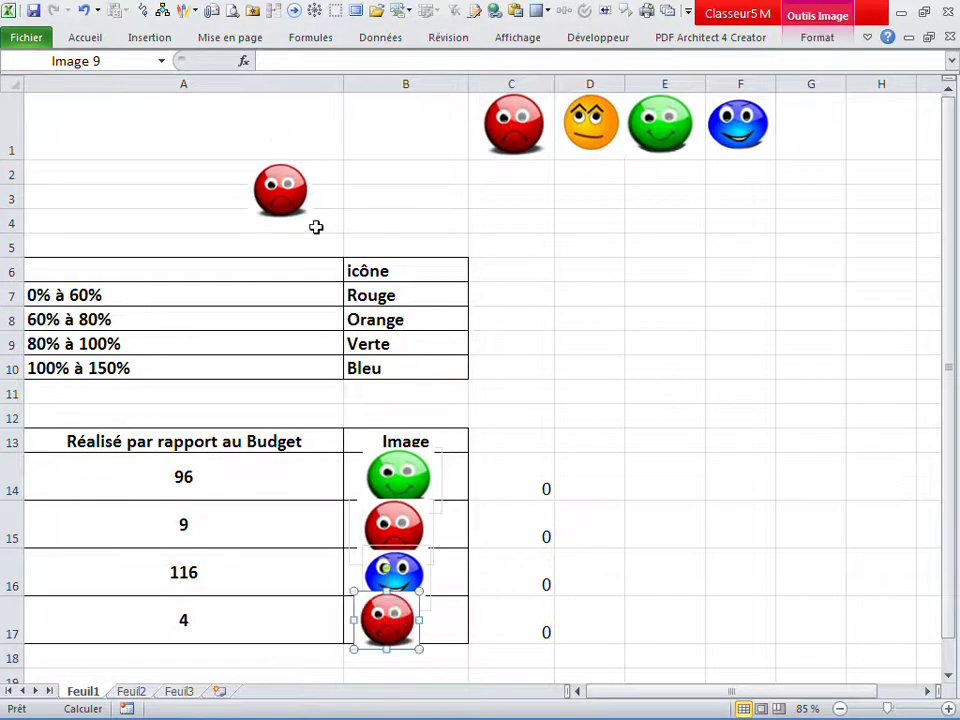
pyautogui.click(269, 64)
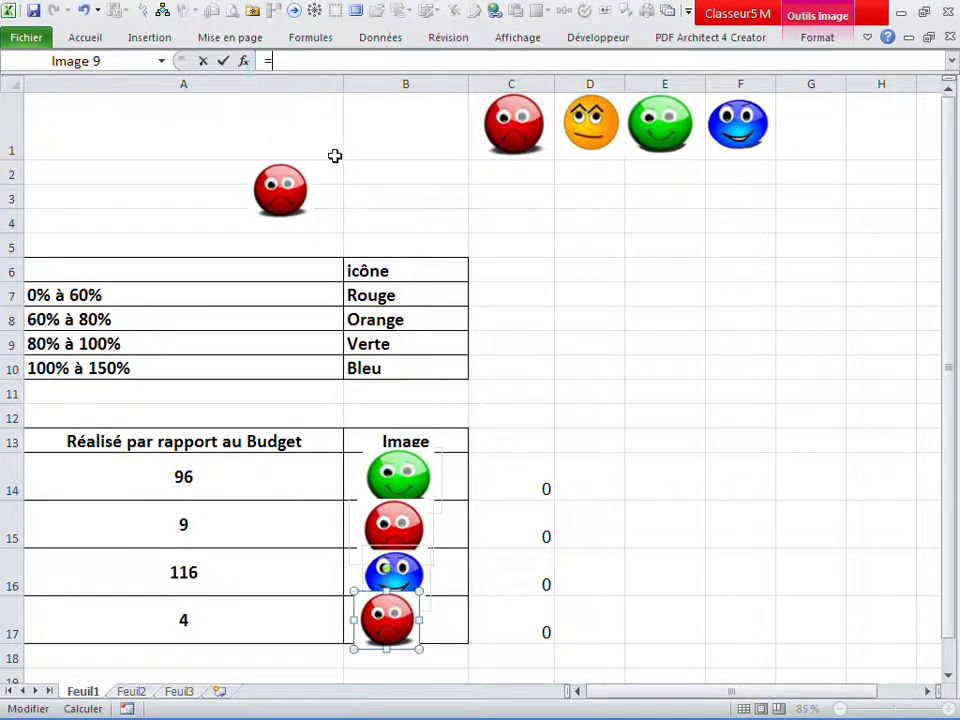
pyautogui.write('bl')
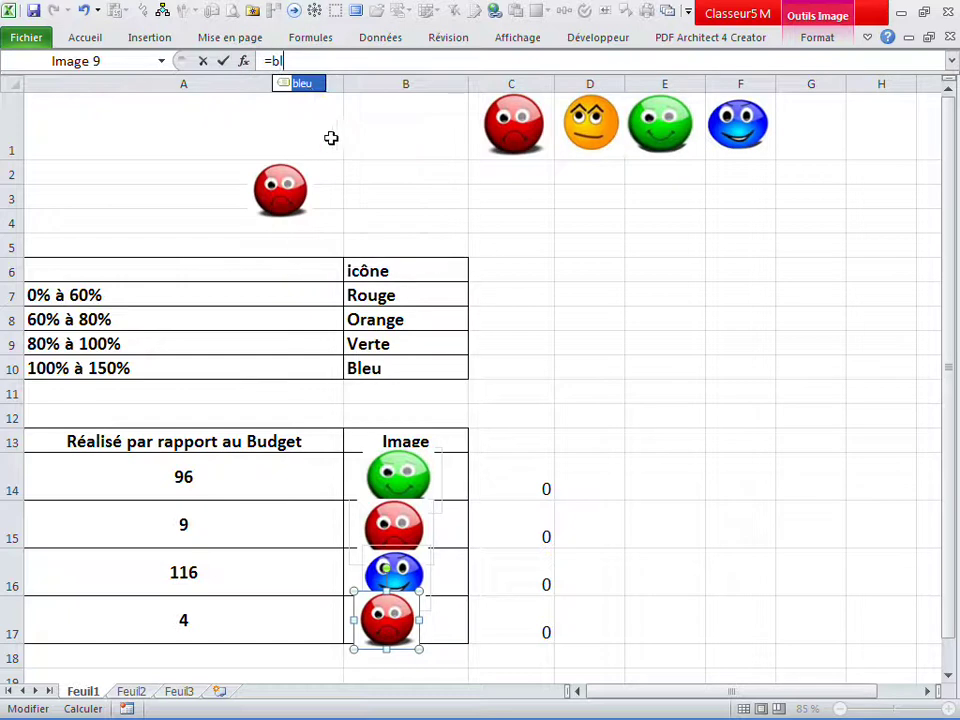
pyautogui.doubleClick(310, 88)
pyautogui.press('Return')
pyautogui.click(608, 424)
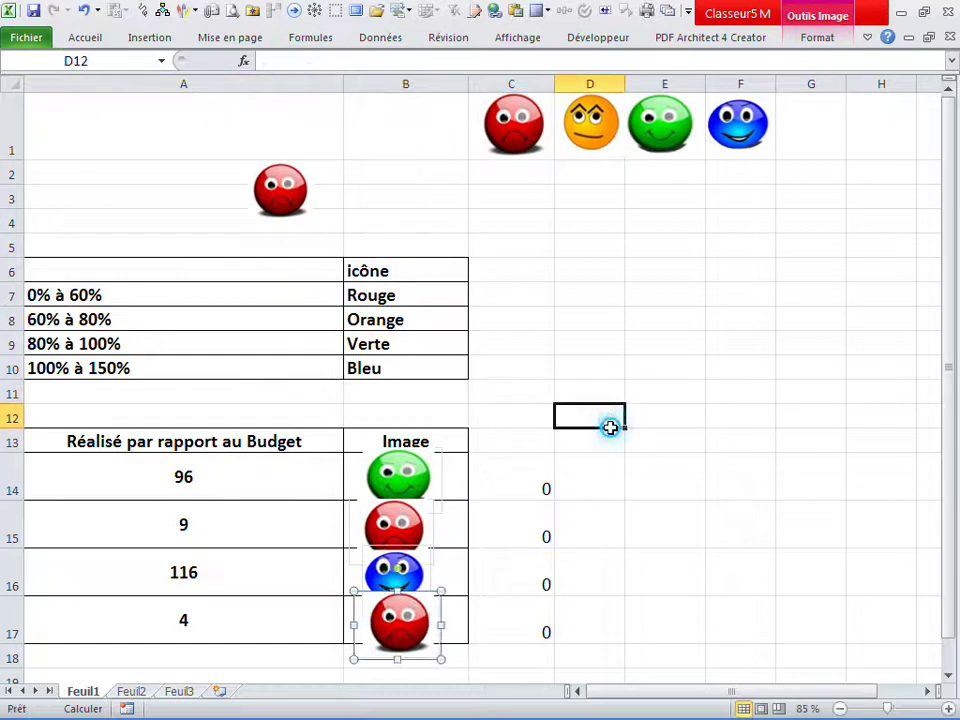
pyautogui.moveTo(415, 638); pyautogui.dragTo(400, 630)
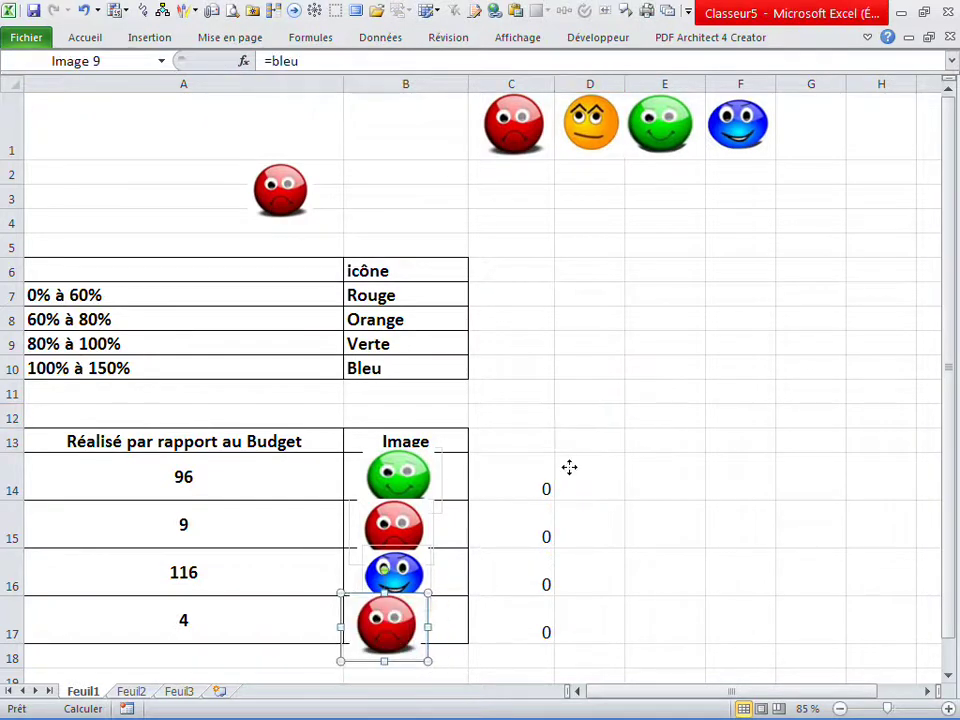
pyautogui.click(562, 455)
pyautogui.click(594, 410)
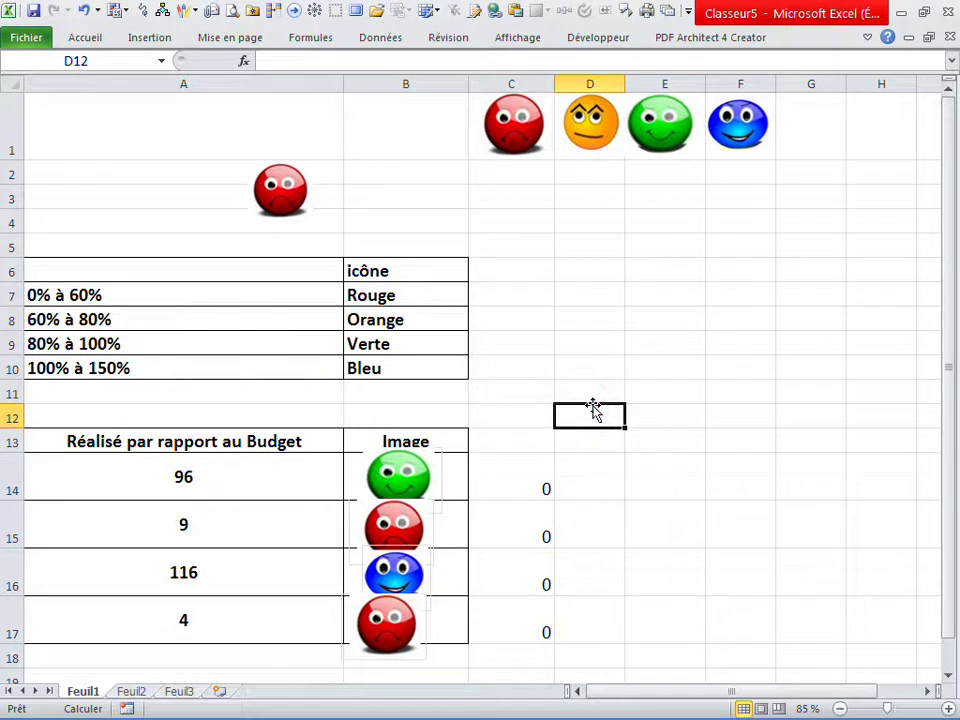
# Step: Recalculate the random percentages several times with F9 to check the smileys follow
pyautogui.press('F9')
pyautogui.press('F9')
pyautogui.press('F9')
pyautogui.press('F9')
pyautogui.press('F9')
pyautogui.press('F9')
pyautogui.press('F9')
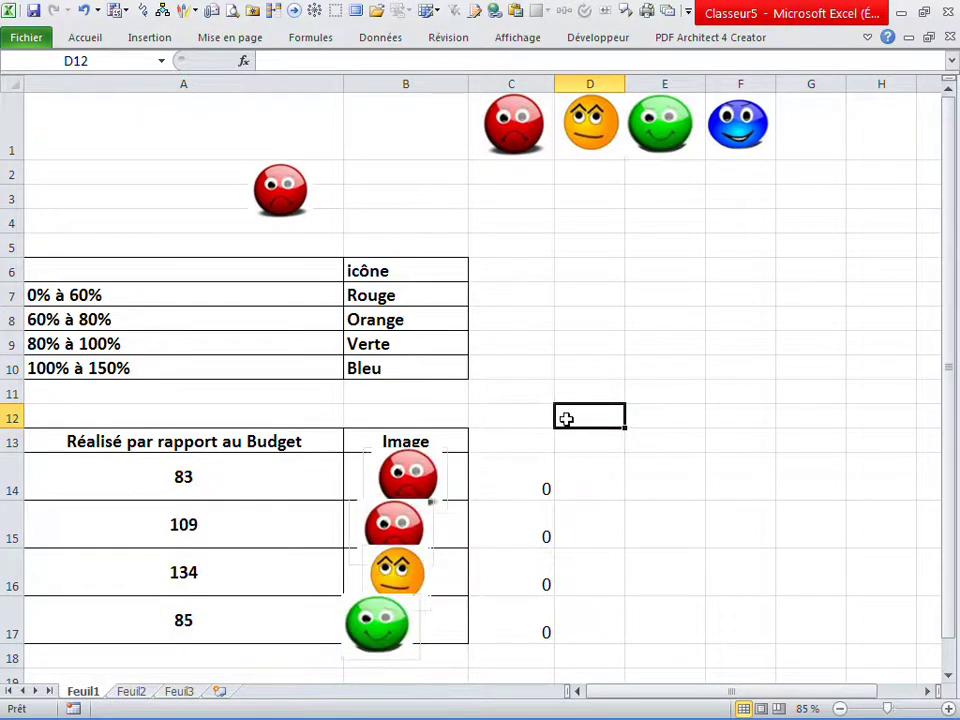
pyautogui.click(571, 346)
pyautogui.press('F9')
pyautogui.press('F9')
pyautogui.press('F9')
pyautogui.press('F9')
pyautogui.press('F9')
pyautogui.click(590, 440)
pyautogui.press('F9')
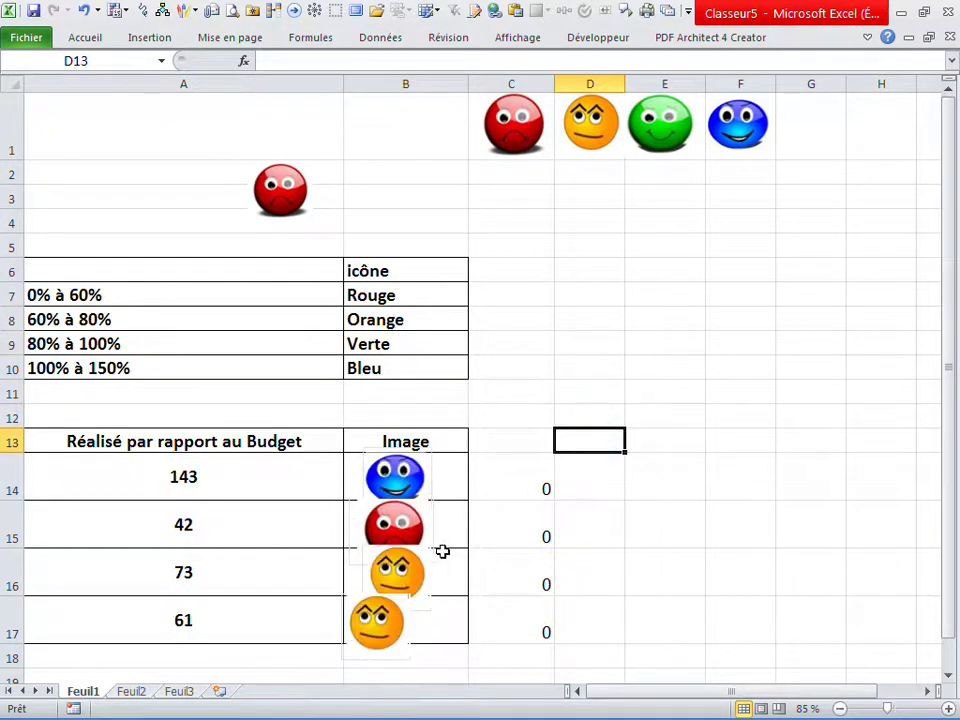
pyautogui.press('F9')
pyautogui.press('F9')
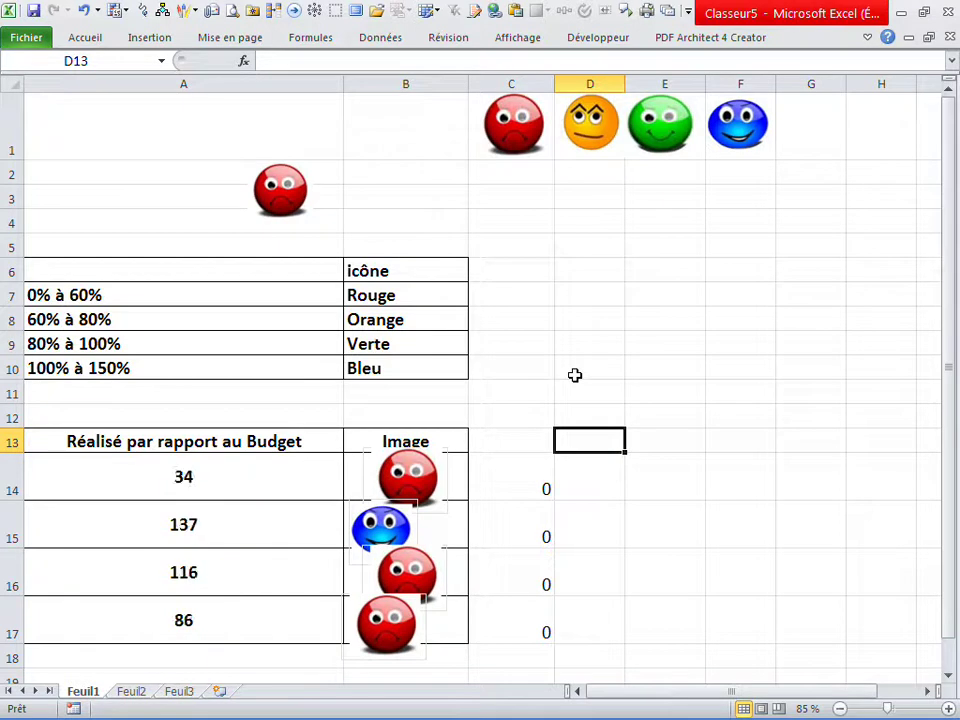
pyautogui.click(575, 372)
pyautogui.press('F9')
# Step: Delete the stray red smiley above the tables and recalculate again
pyautogui.click(255, 192)
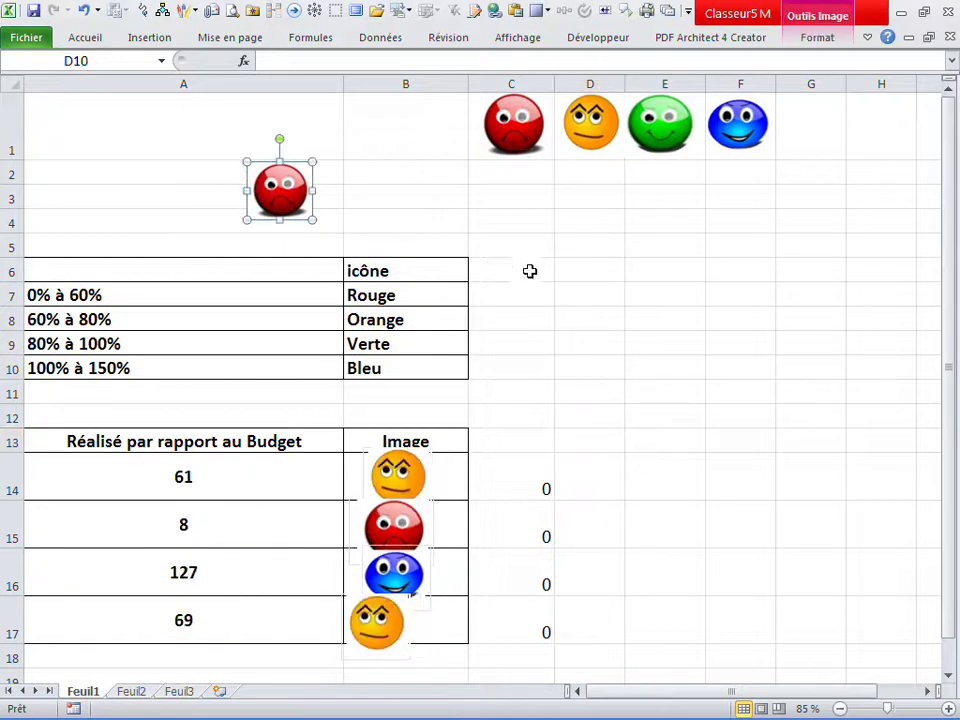
pyautogui.press('Delete')
pyautogui.click(567, 293)
pyautogui.press('F9')
pyautogui.press('F9')
pyautogui.press('F9')
# Step: Recentre the row-16 and row-17 smileys within their Image cells
pyautogui.click(382, 645)
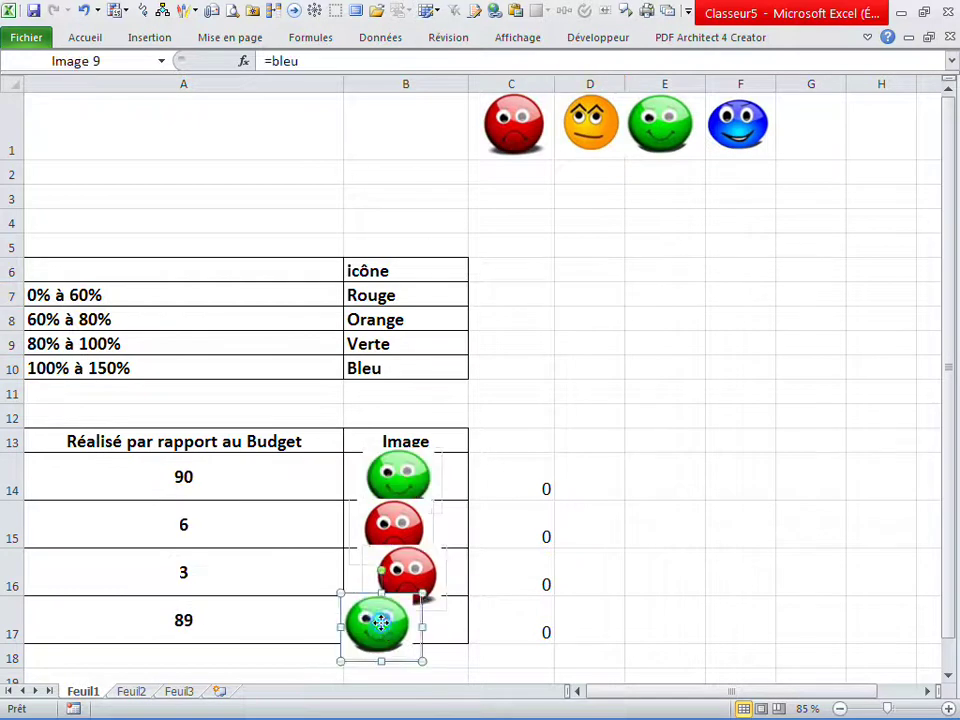
pyautogui.moveTo(382, 645); pyautogui.dragTo(406, 646)
pyautogui.click(405, 575)
pyautogui.moveTo(405, 575); pyautogui.dragTo(399, 570)
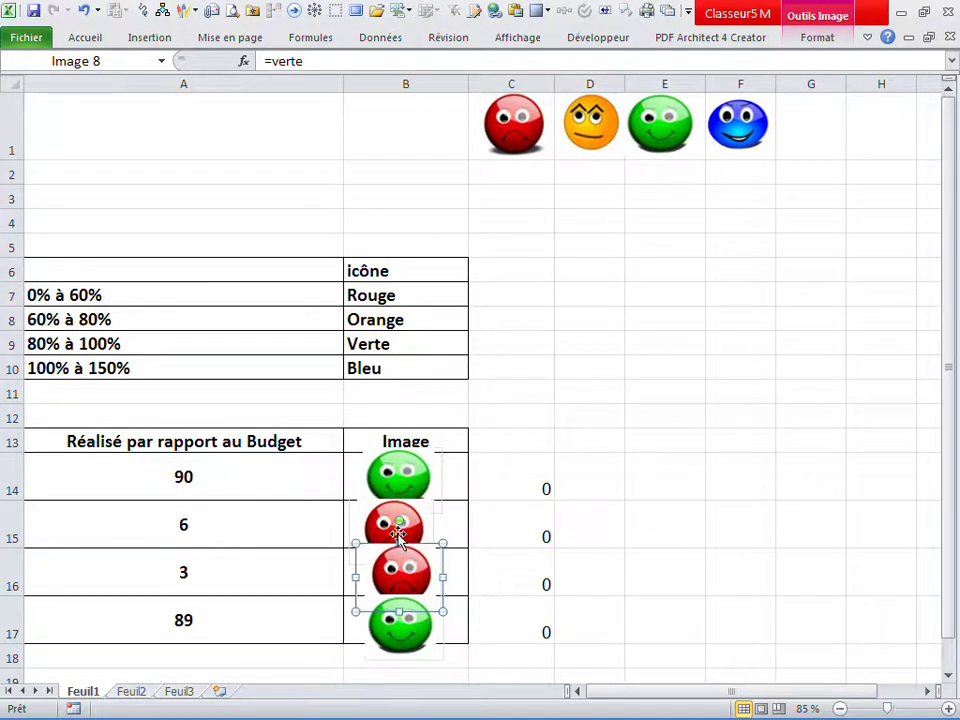
pyautogui.click(398, 537)
pyautogui.click(590, 293)
pyautogui.click(583, 132)
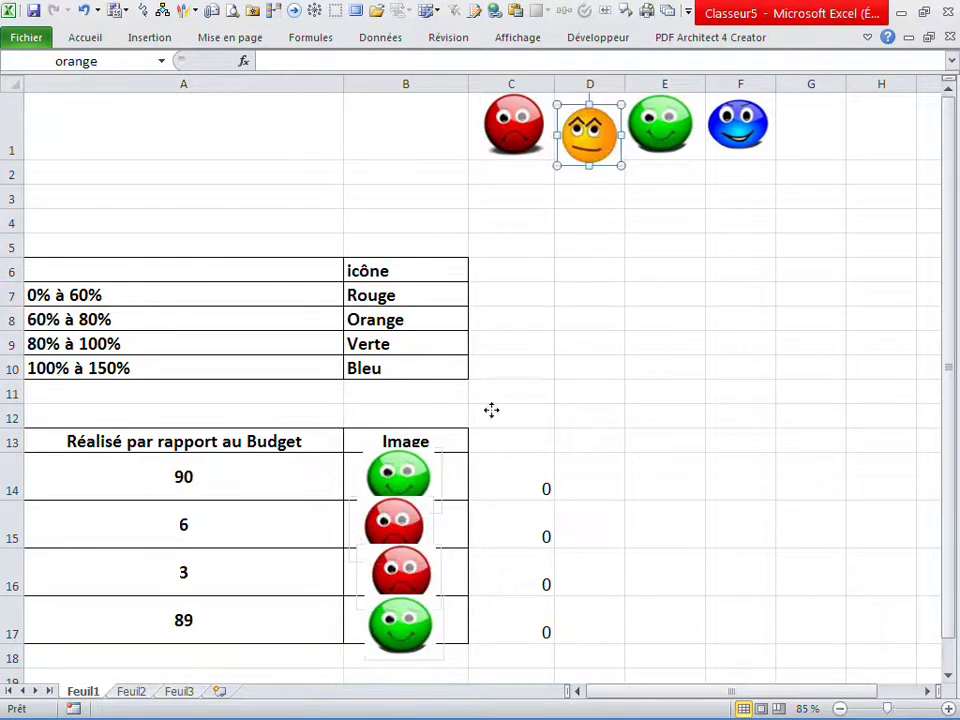
# Step: Align the four reference smileys in row 1, shrinking the red one slightly
pyautogui.moveTo(593, 138); pyautogui.dragTo(603, 126)
pyautogui.click(636, 220)
pyautogui.moveTo(506, 130)
pyautogui.mouseDown()
pyautogui.moveTo(510, 160)
pyautogui.moveTo(480, 145)
pyautogui.mouseUp()
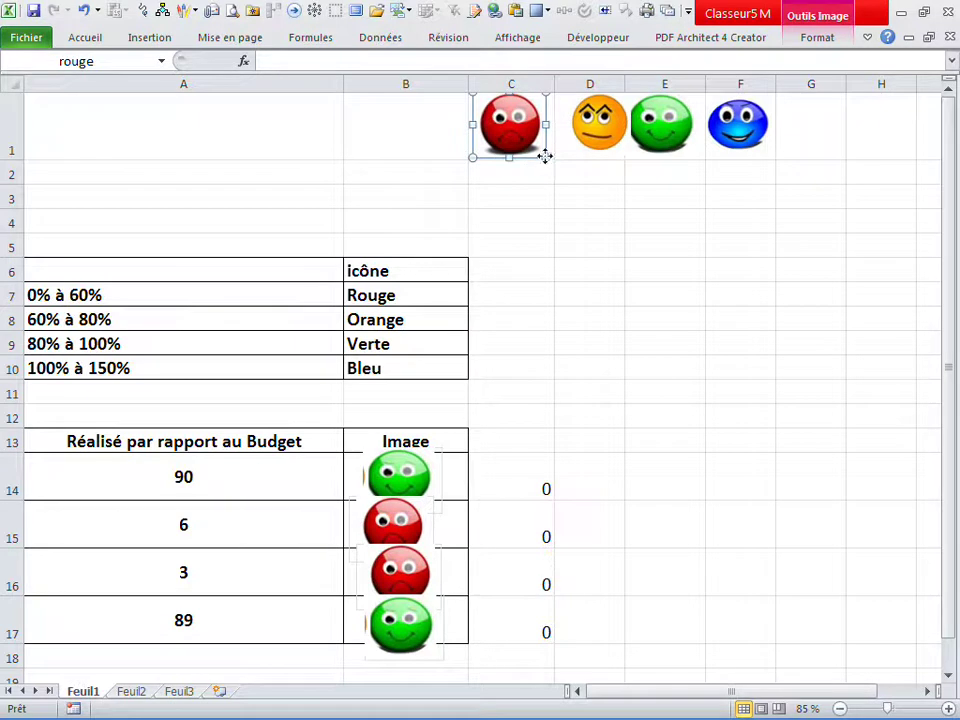
pyautogui.moveTo(545, 156); pyautogui.dragTo(538, 150)
pyautogui.click(600, 145)
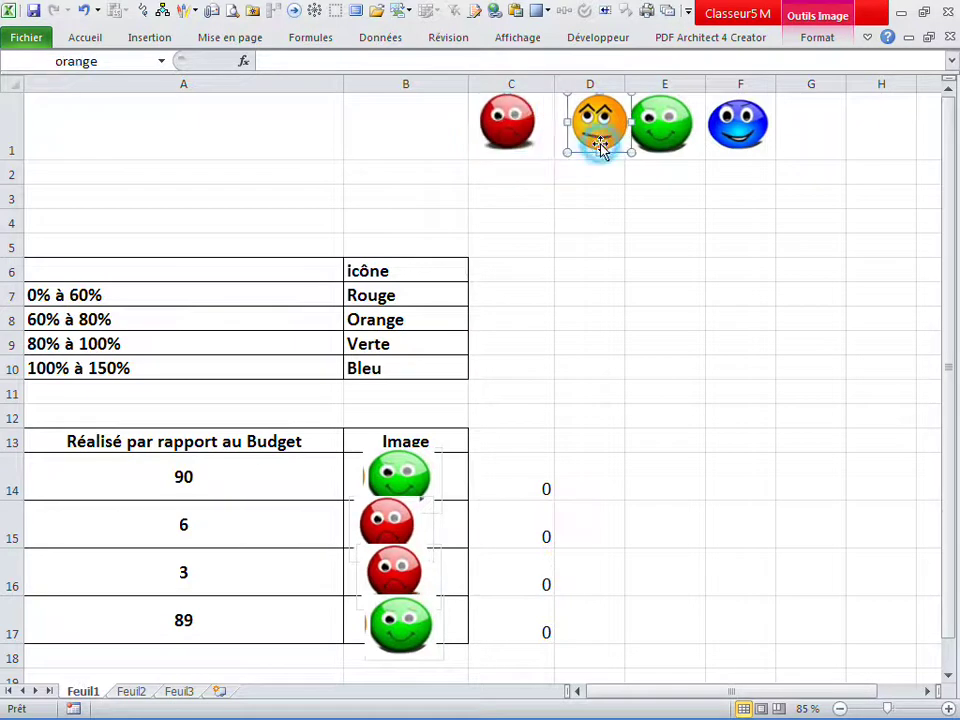
pyautogui.click(669, 128)
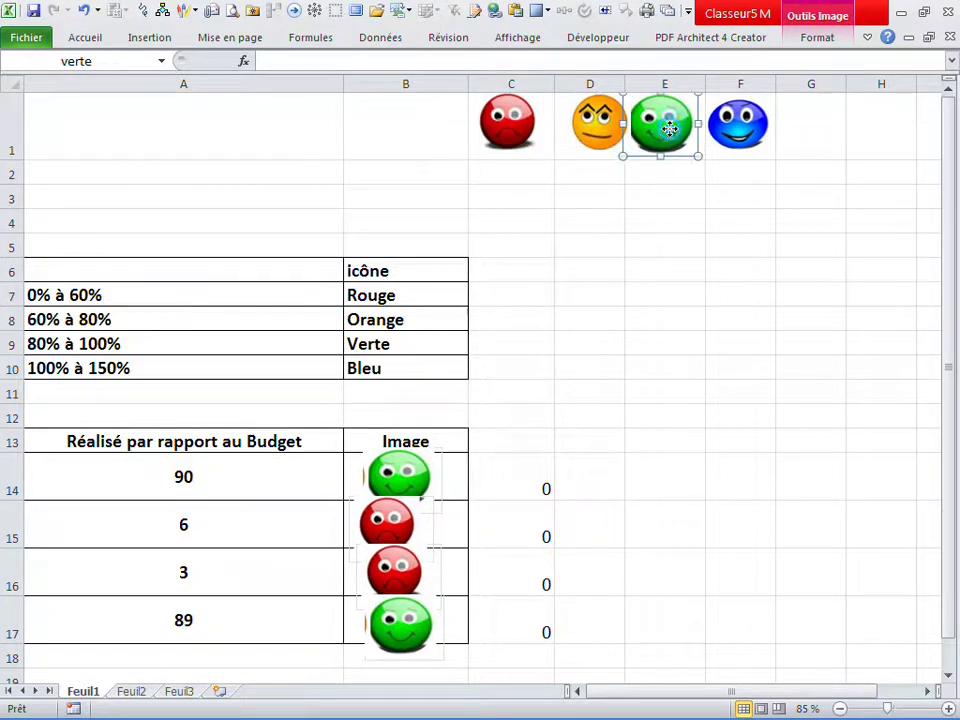
pyautogui.click(735, 216)
pyautogui.click(741, 154)
pyautogui.moveTo(692, 272); pyautogui.dragTo(665, 295)
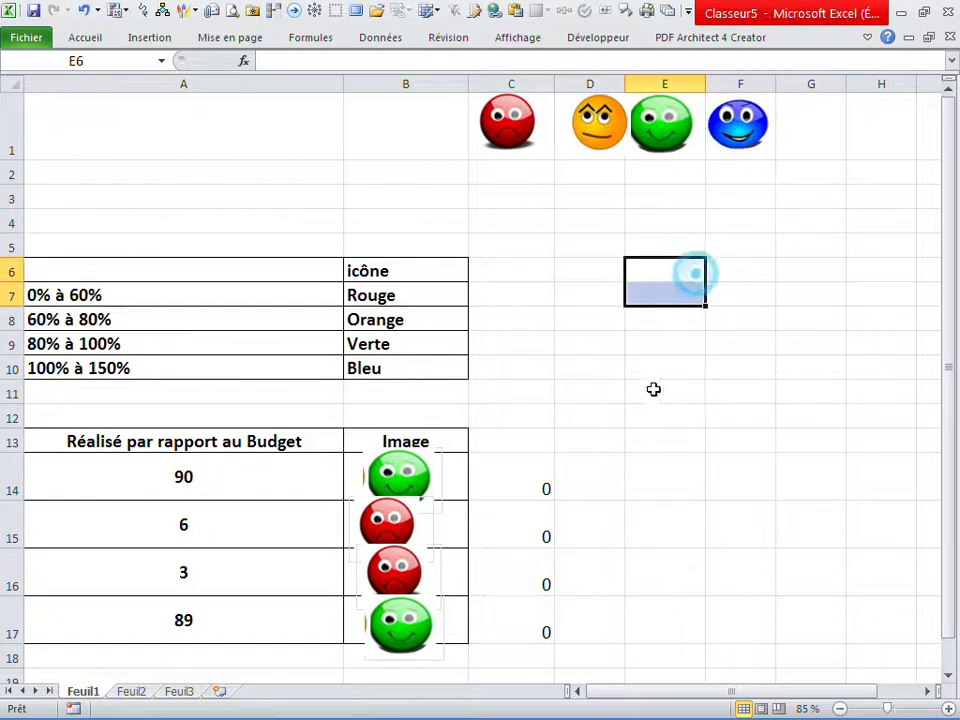
pyautogui.press('F9')
pyautogui.press('F9')
pyautogui.press('F9')
pyautogui.press('F9')
# Step: Clear the zeros from C14:C17 and recalculate repeatedly, reaching budget values 86, 98, 72, 134
pyautogui.press('F9')
pyautogui.moveTo(531, 480); pyautogui.dragTo(540, 626)
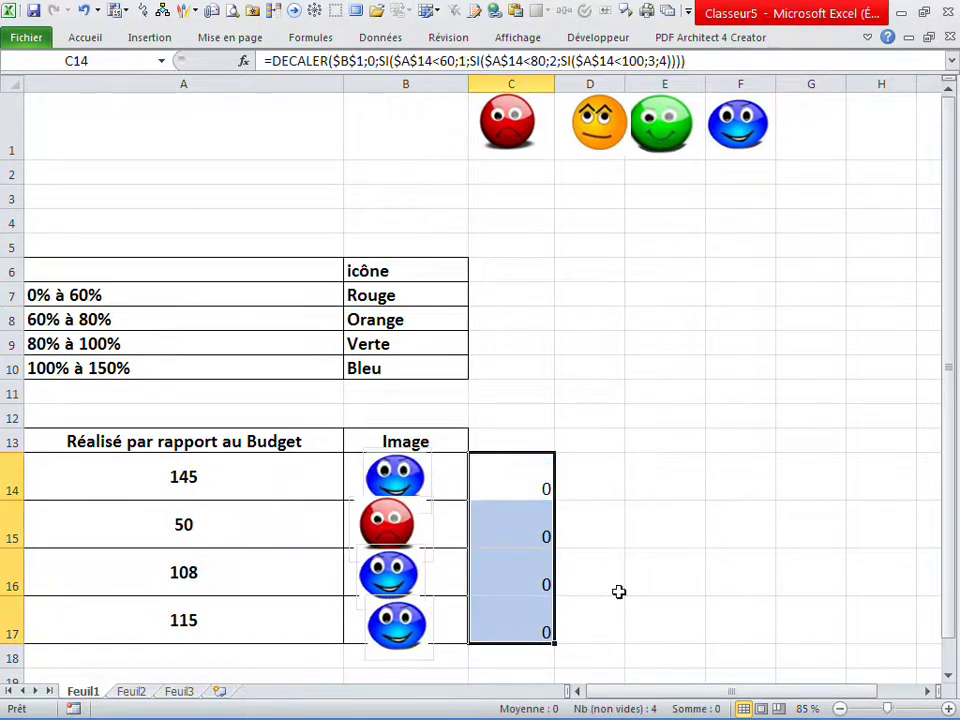
pyautogui.press('Delete')
pyautogui.click(645, 446)
pyautogui.click(628, 394)
pyautogui.press('F9')
pyautogui.press('F9')
pyautogui.press('F9')
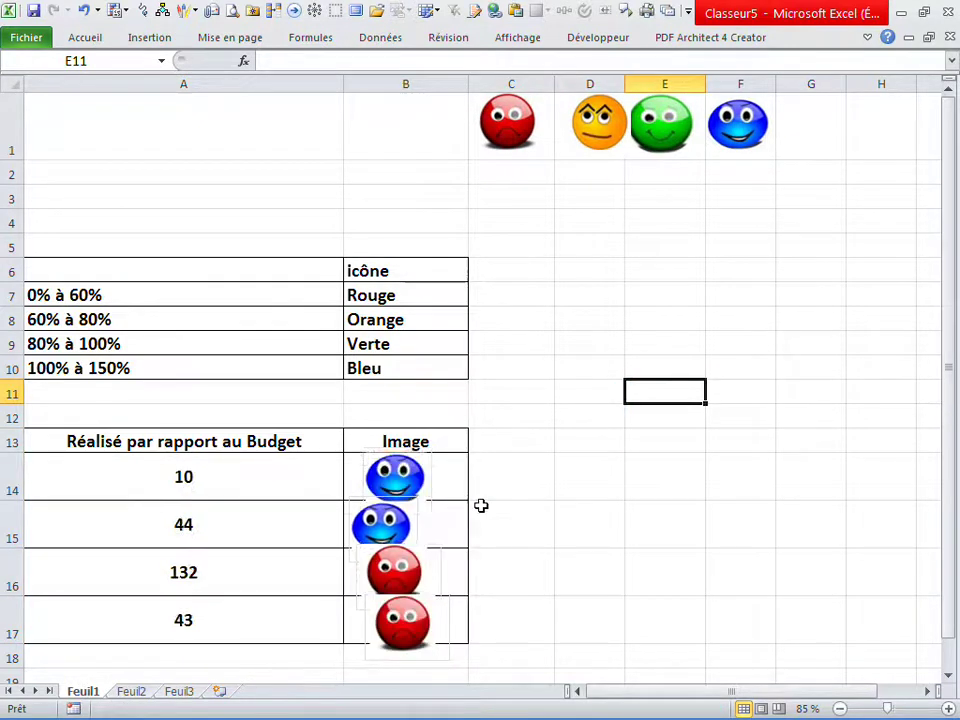
pyautogui.press('F9')
pyautogui.press('F9')
pyautogui.press('F9')
pyautogui.press('F9')
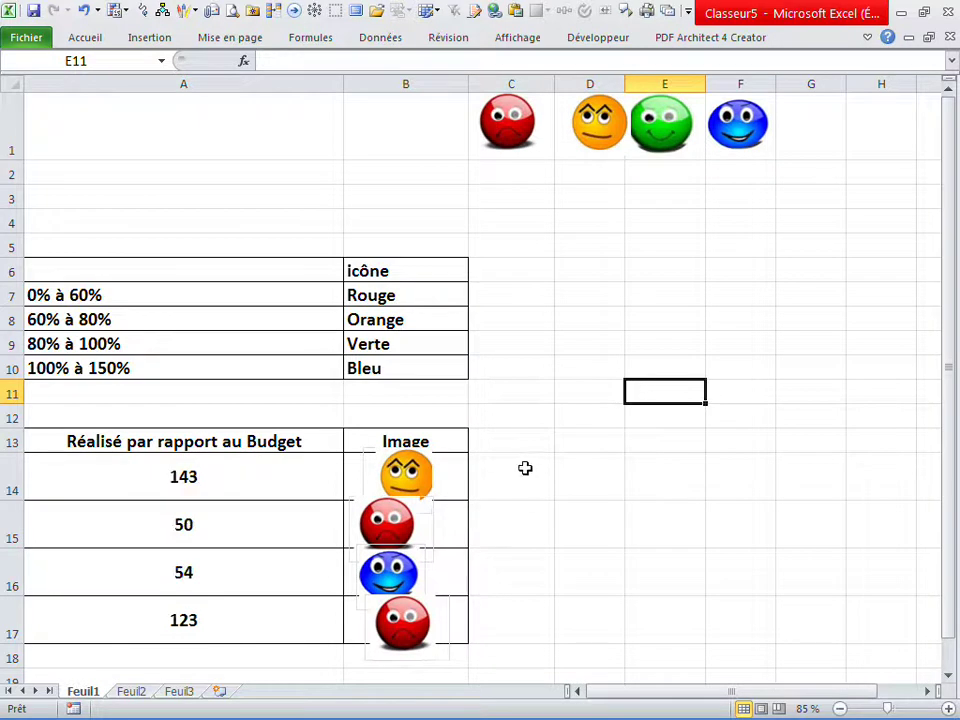
pyautogui.press('F9')
pyautogui.click(540, 375)
pyautogui.press('F9')
pyautogui.press('F9')
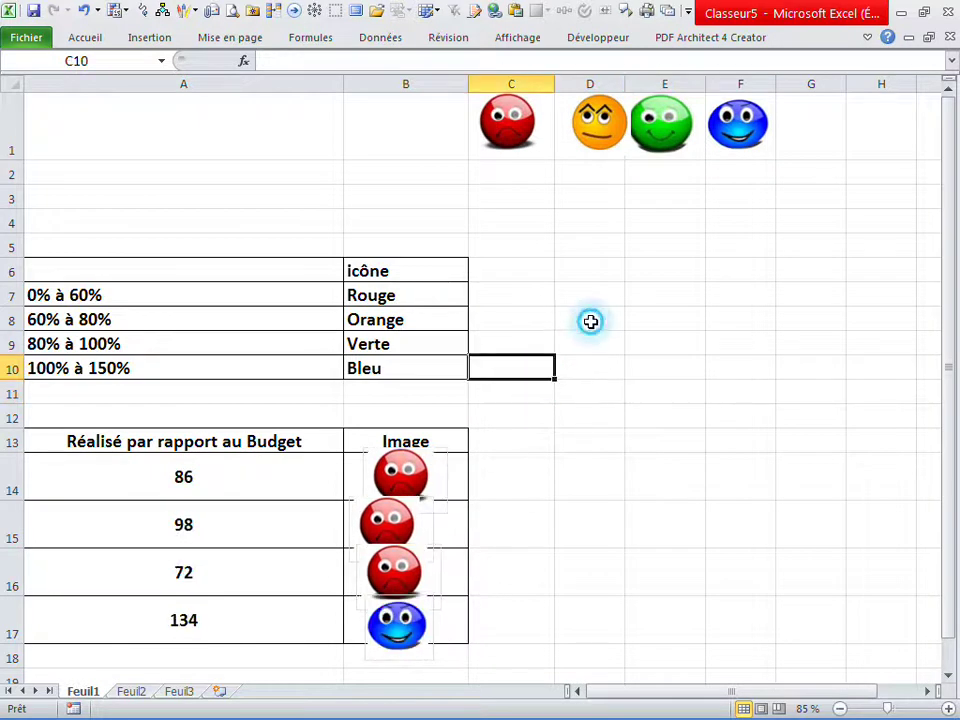
pyautogui.click(591, 321)
pyautogui.press('F9')
pyautogui.press('F9')
# Step: Enter the date 29/07/2016 in A1 and the author's name in D6
pyautogui.click(174, 133)
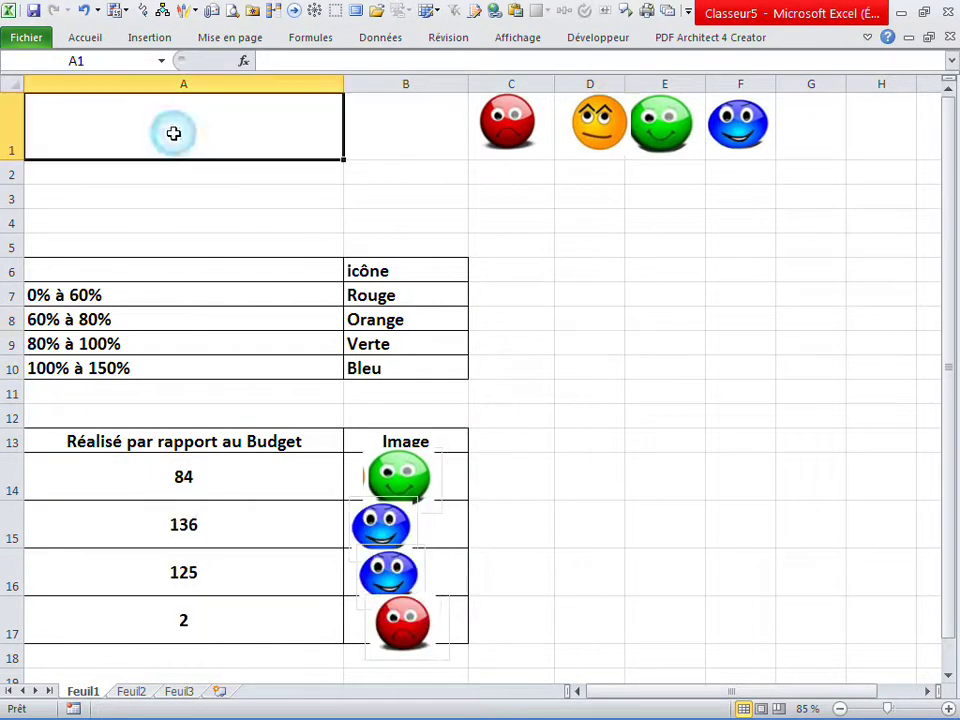
pyautogui.write('29-07-2016')
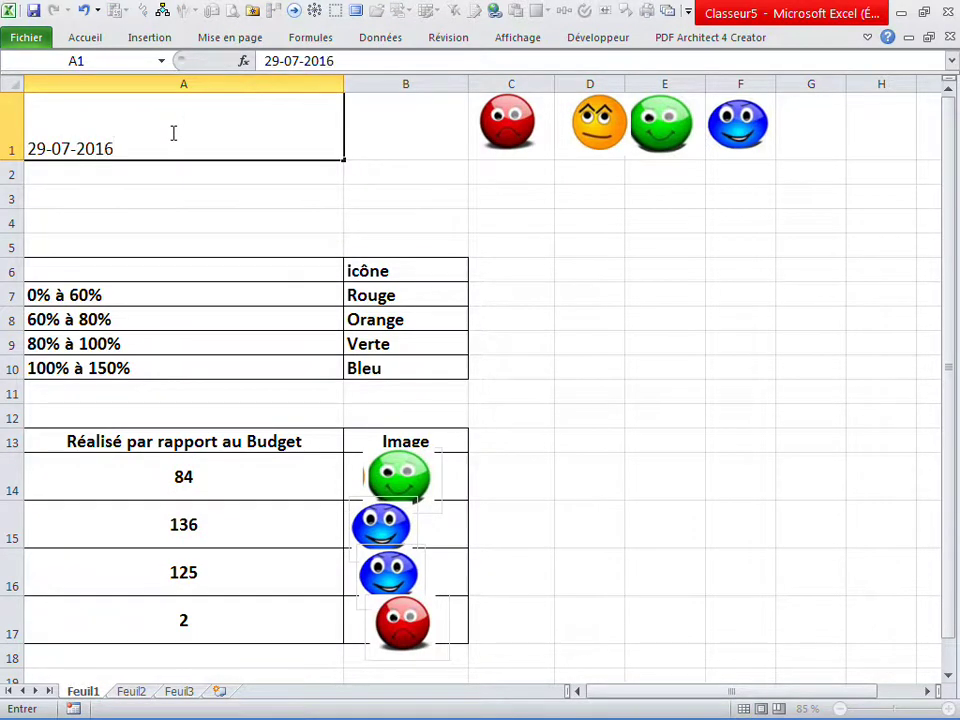
pyautogui.press('Return')
pyautogui.click(274, 176)
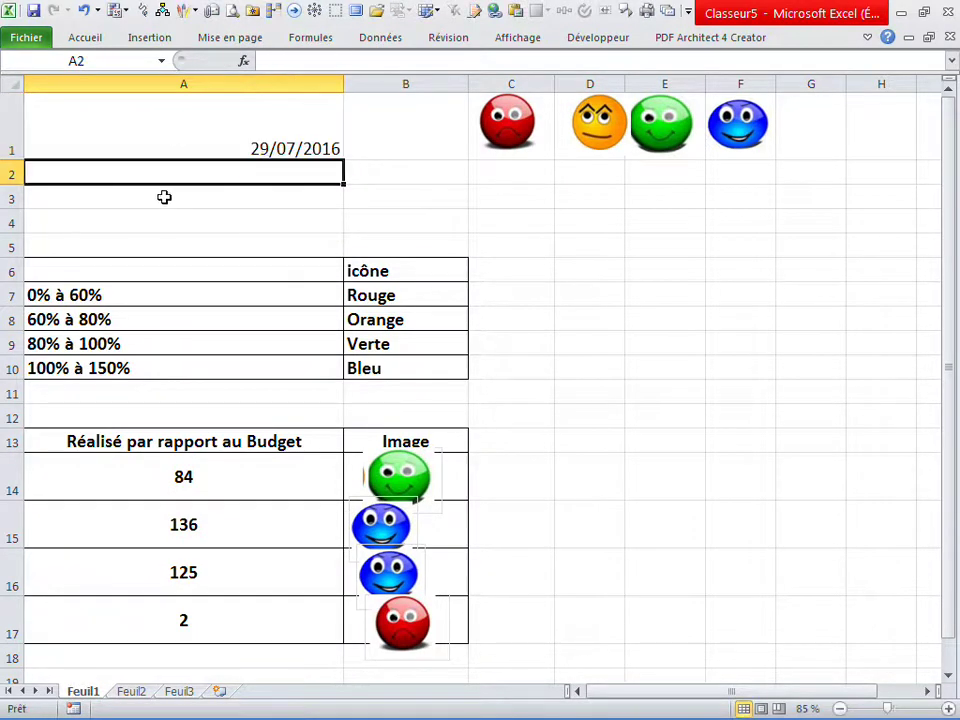
pyautogui.click(623, 281)
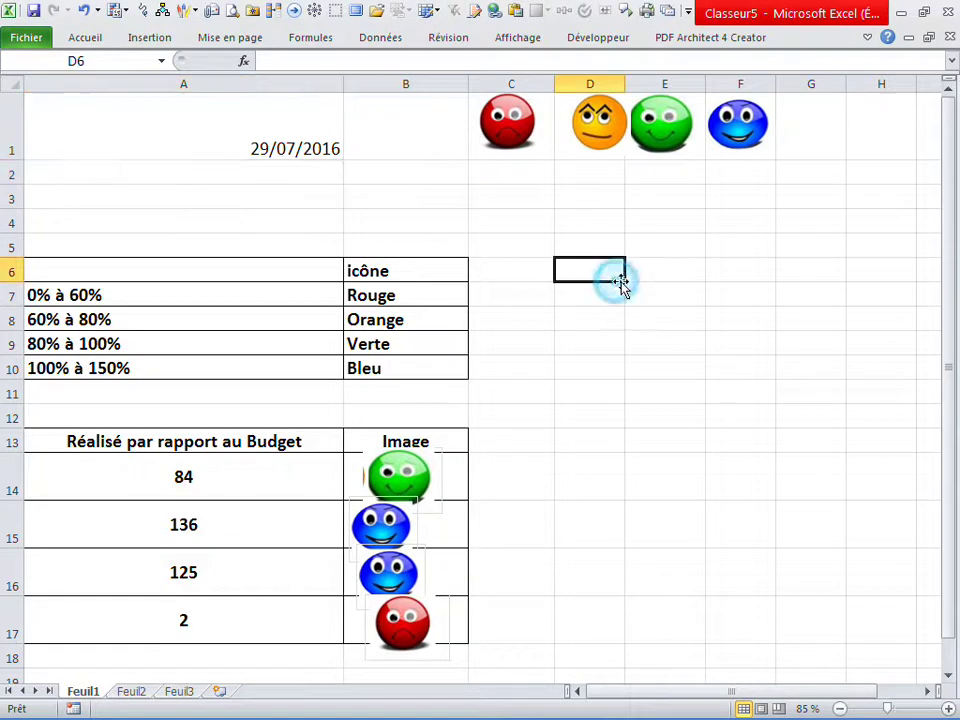
pyautogui.write('sig')
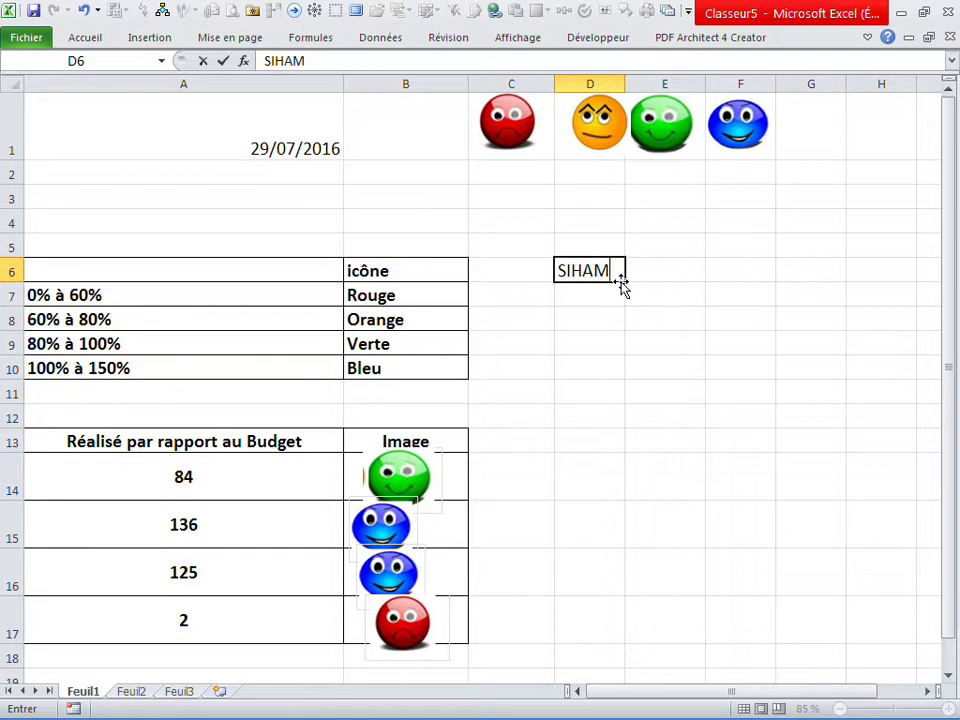
pyautogui.click(636, 409)
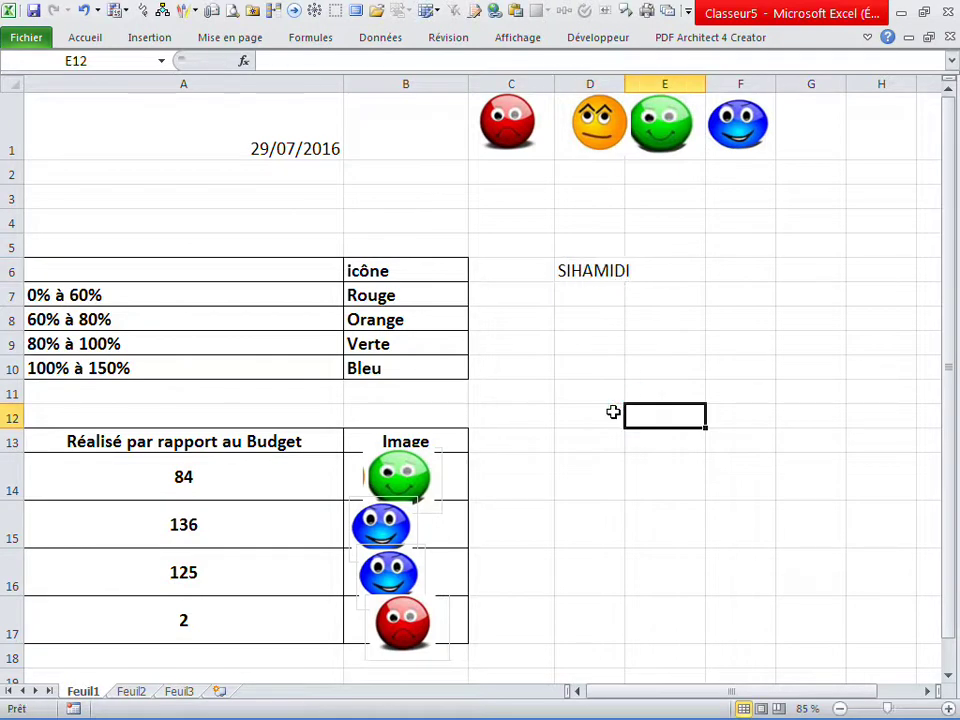